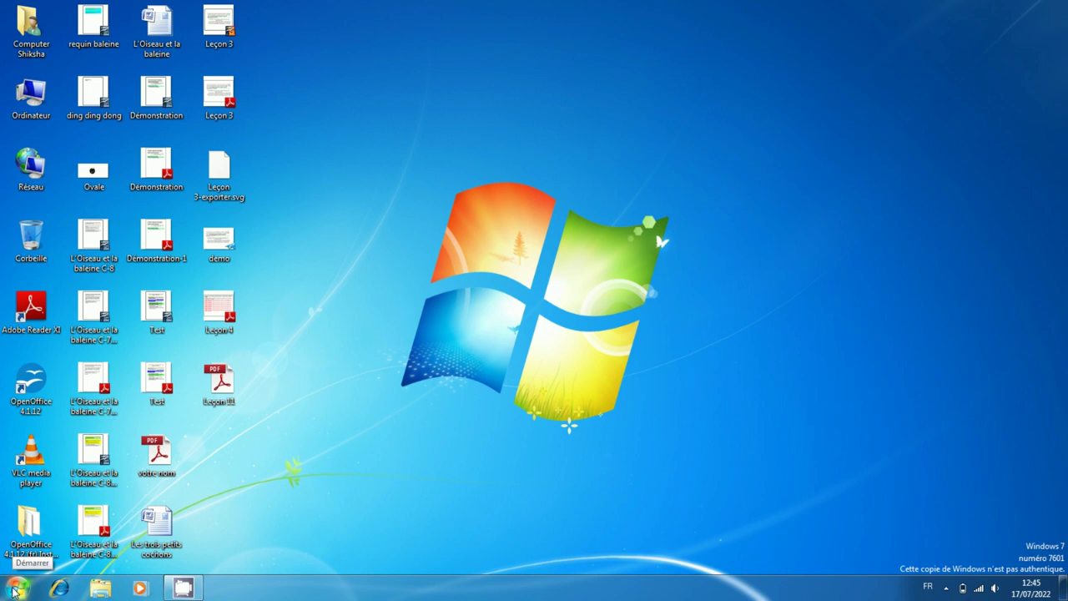
Step: Expand the OpenOffice 4.1.12 folder under All Programs in the Windows 7 Start menu
{"action": "left_click", "coordinate": [13, 591]}
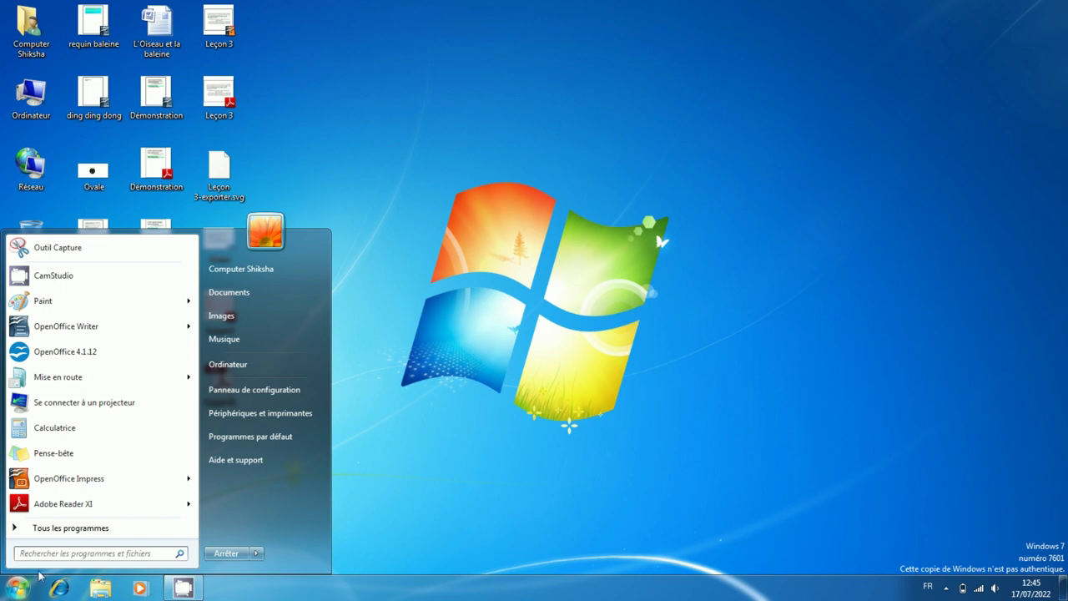
{"action": "left_click", "coordinate": [109, 532]}
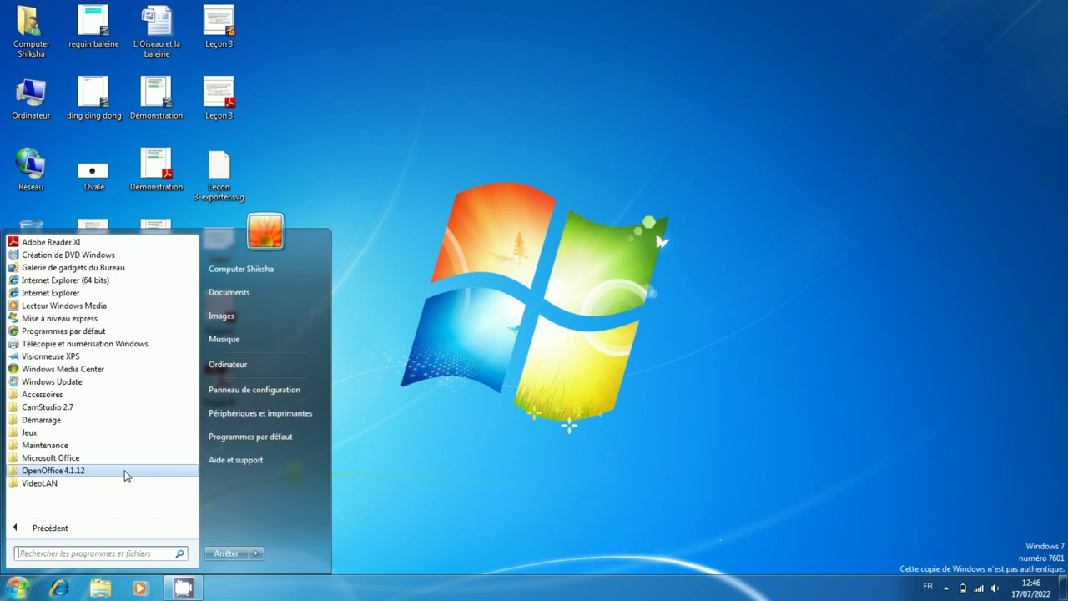
{"action": "left_click", "coordinate": [125, 473]}
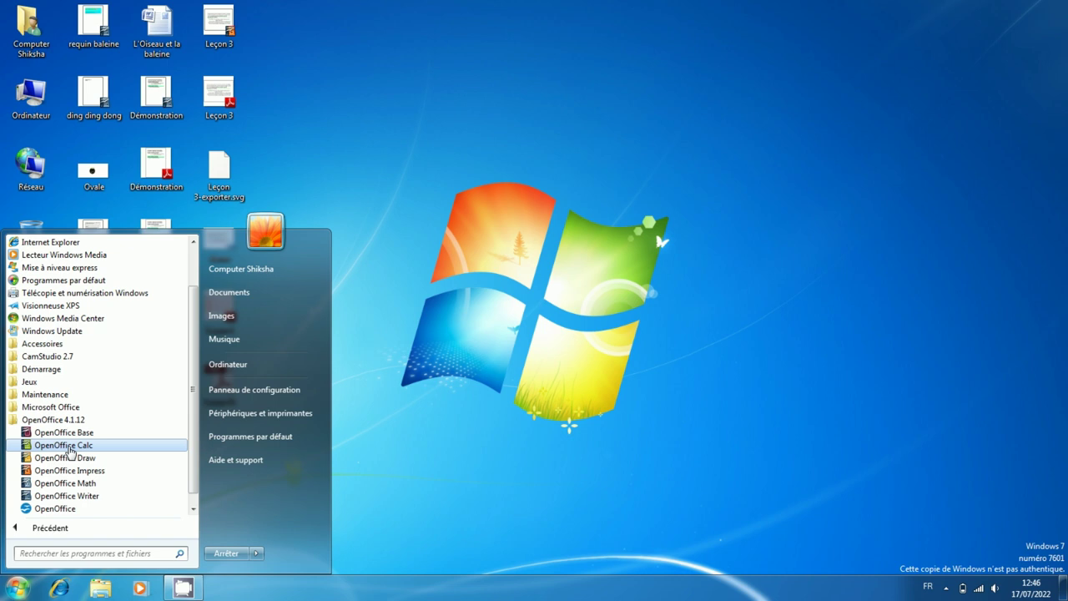
Step: Launch OpenOffice Calc from the OpenOffice 4.1.12 folder
{"action": "left_click", "coordinate": [63, 445]}
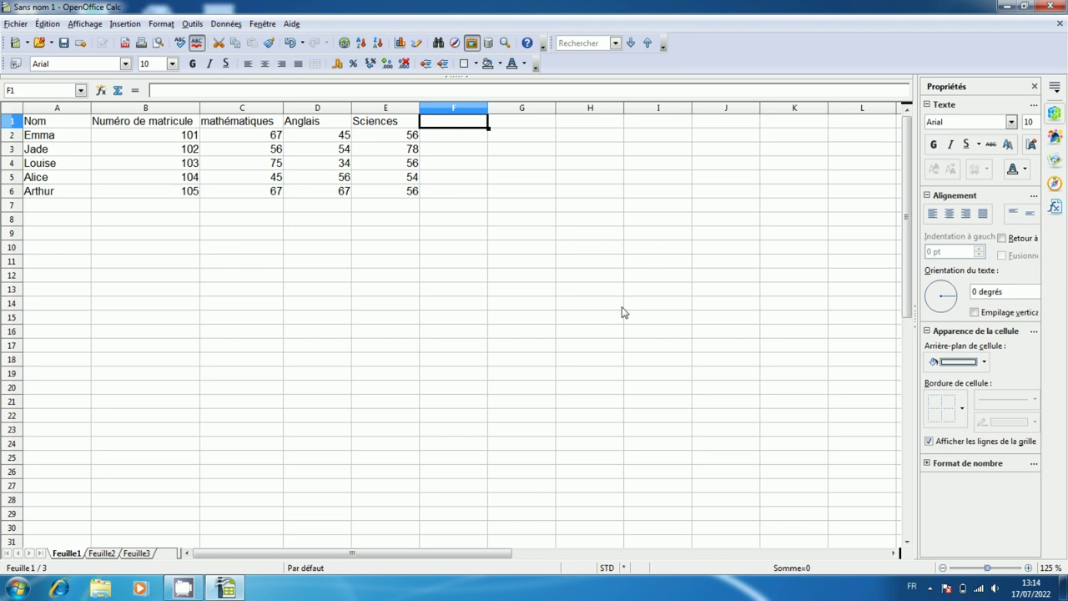
Step: Undo the Sciences, Anglais and mathématiques marks with Ctrl+Z
{"action": "key", "text": "ctrl+z"}
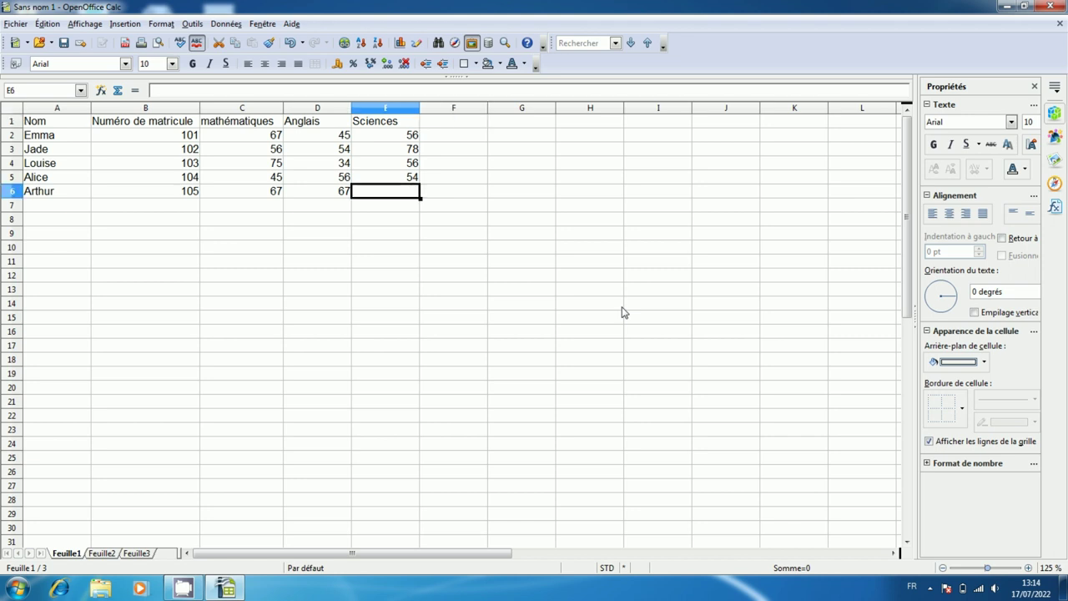
{"action": "key", "text": "ctrl+z"}
{"action": "key", "text": "ctrl+z"}
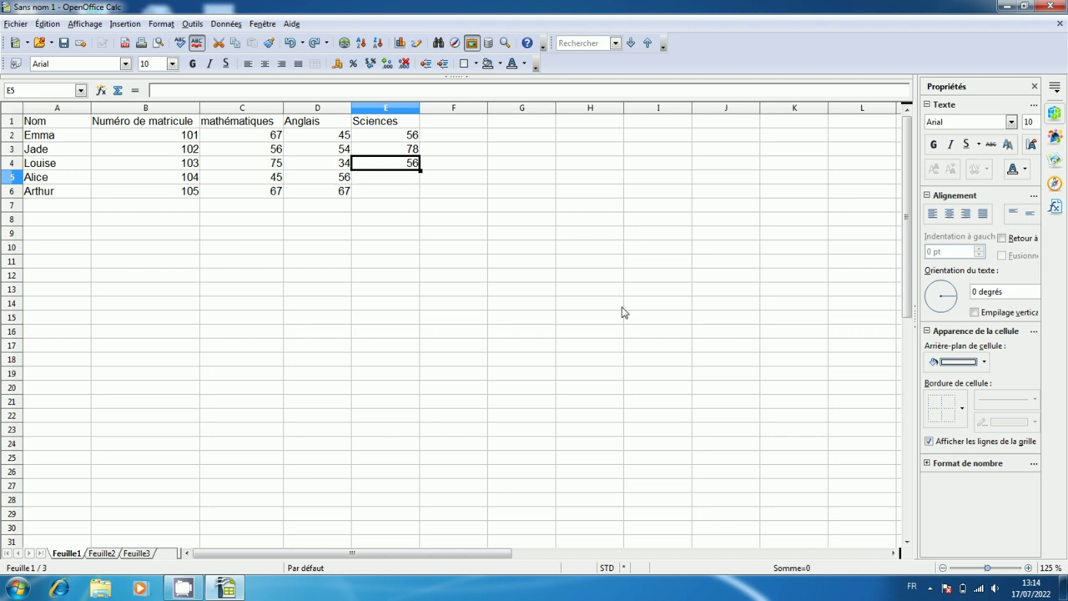
{"action": "key", "text": "ctrl+z"}
{"action": "key", "text": "ctrl+z"}
{"action": "key", "text": "ctrl+z"}
{"action": "key", "text": "ctrl+z"}
{"action": "key", "text": "ctrl+z"}
{"action": "key", "text": "ctrl+z"}
{"action": "key", "text": "ctrl+z"}
{"action": "key", "text": "ctrl+z"}
{"action": "key", "text": "ctrl+z"}
{"action": "key", "text": "ctrl+z"}
{"action": "key", "text": "ctrl+z"}
{"action": "key", "text": "ctrl+z"}
{"action": "key", "text": "ctrl+z"}
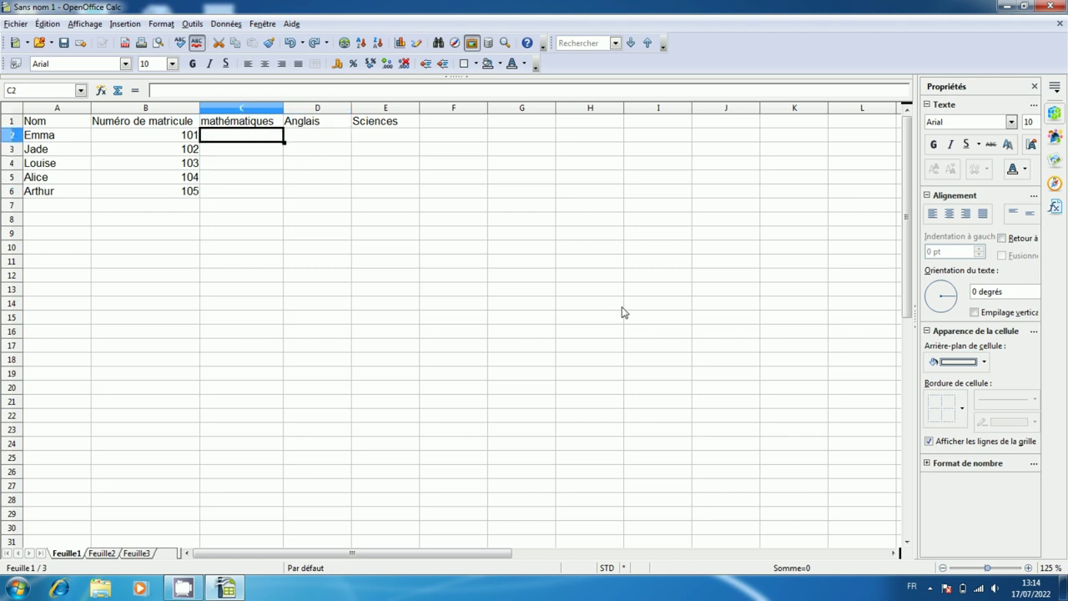
{"action": "key", "text": "ctrl+z"}
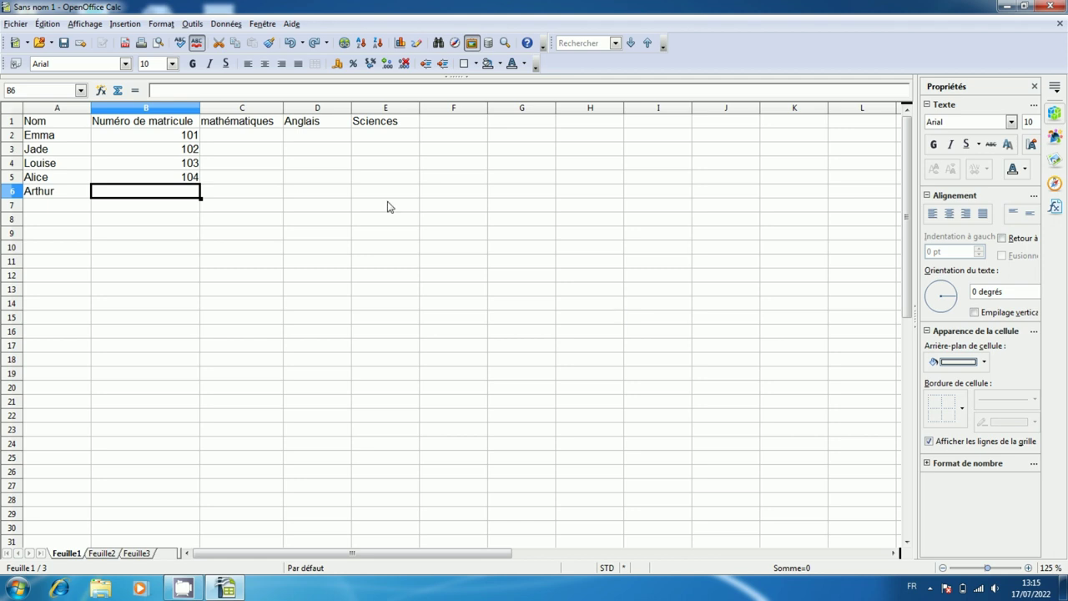
Step: Undo registration numbers 104, 103 and 102 in B5, B4 and B3 using Édition > Défaire
{"action": "left_click", "coordinate": [45, 25]}
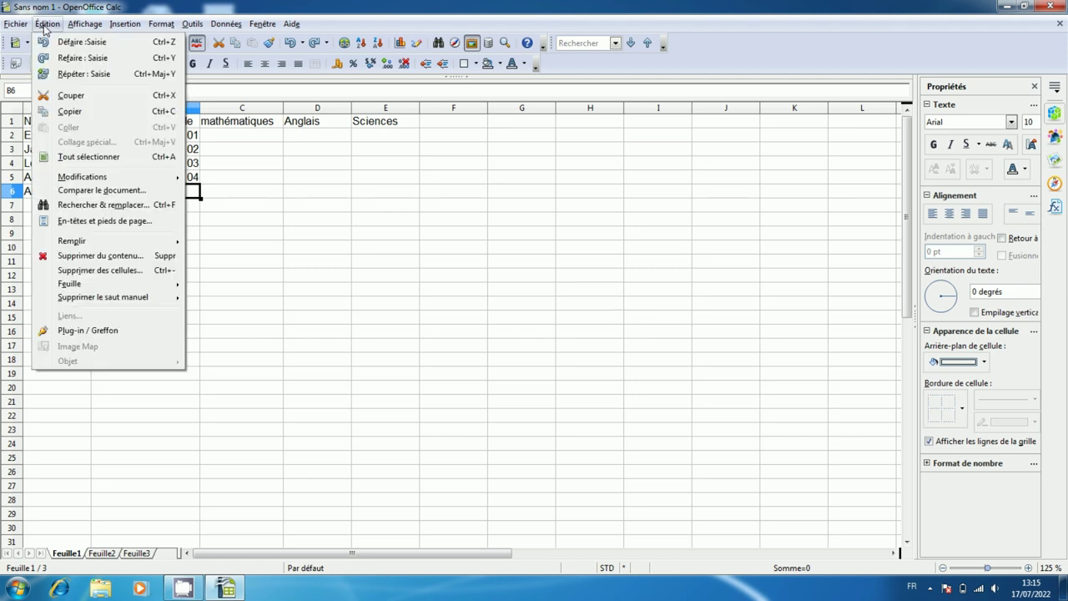
{"action": "left_click", "coordinate": [52, 42]}
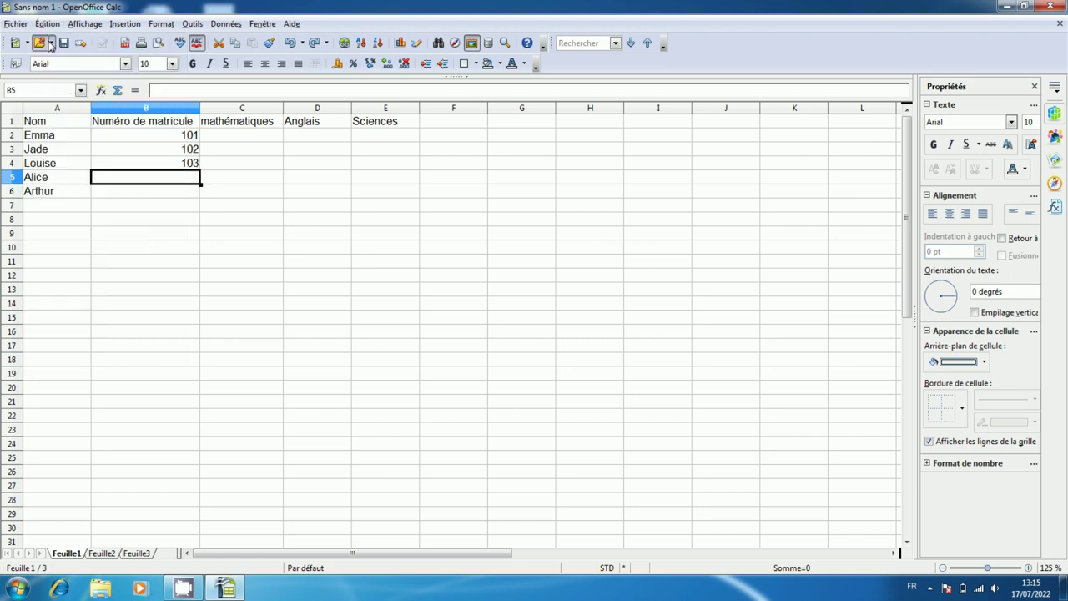
{"action": "left_click", "coordinate": [47, 25]}
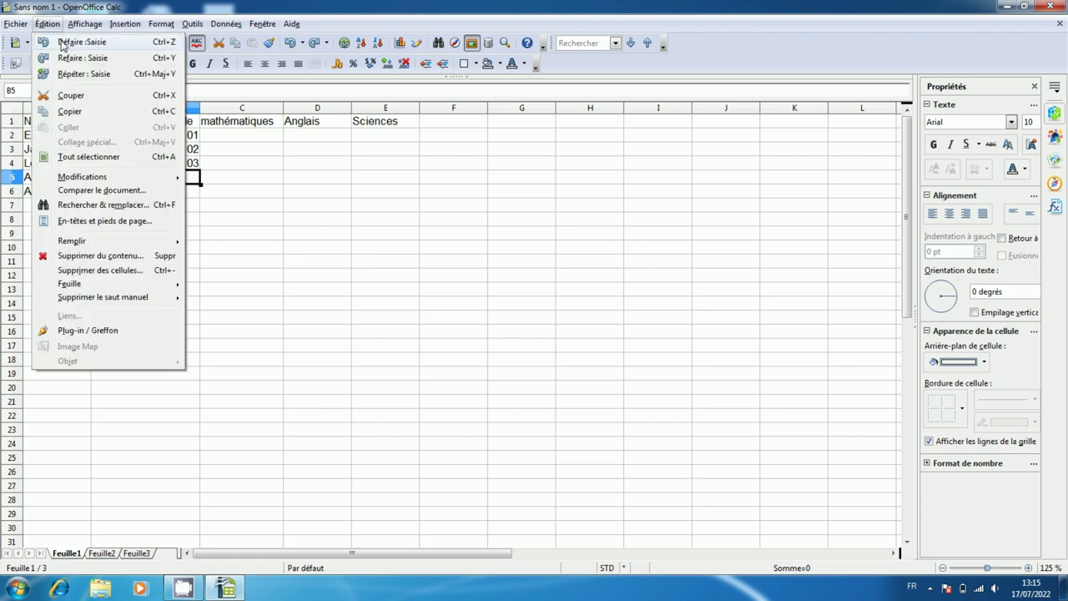
{"action": "left_click", "coordinate": [60, 42]}
{"action": "left_click", "coordinate": [48, 24]}
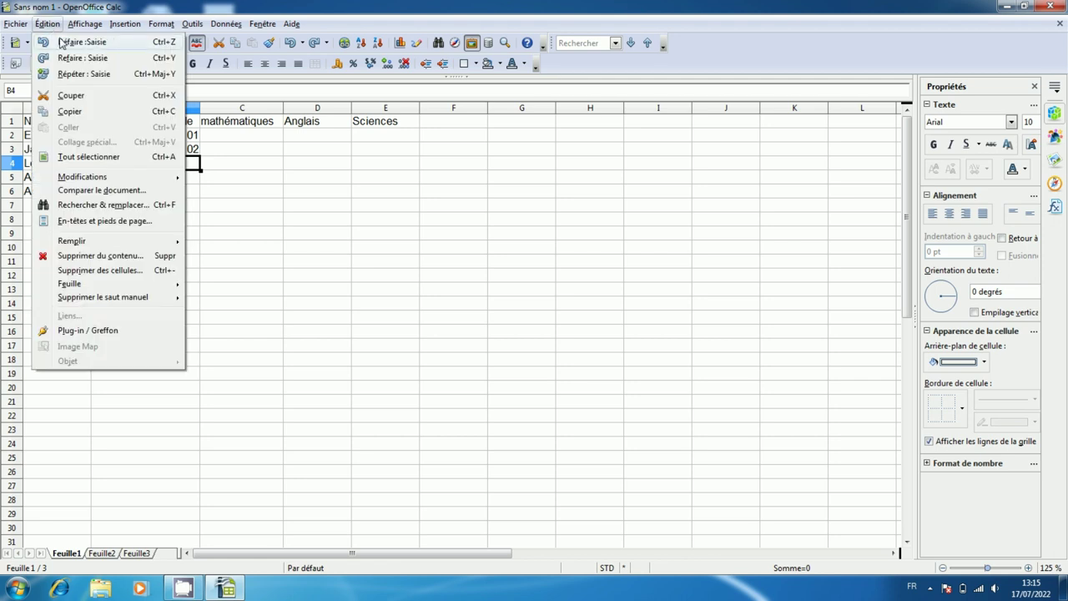
{"action": "left_click", "coordinate": [60, 42]}
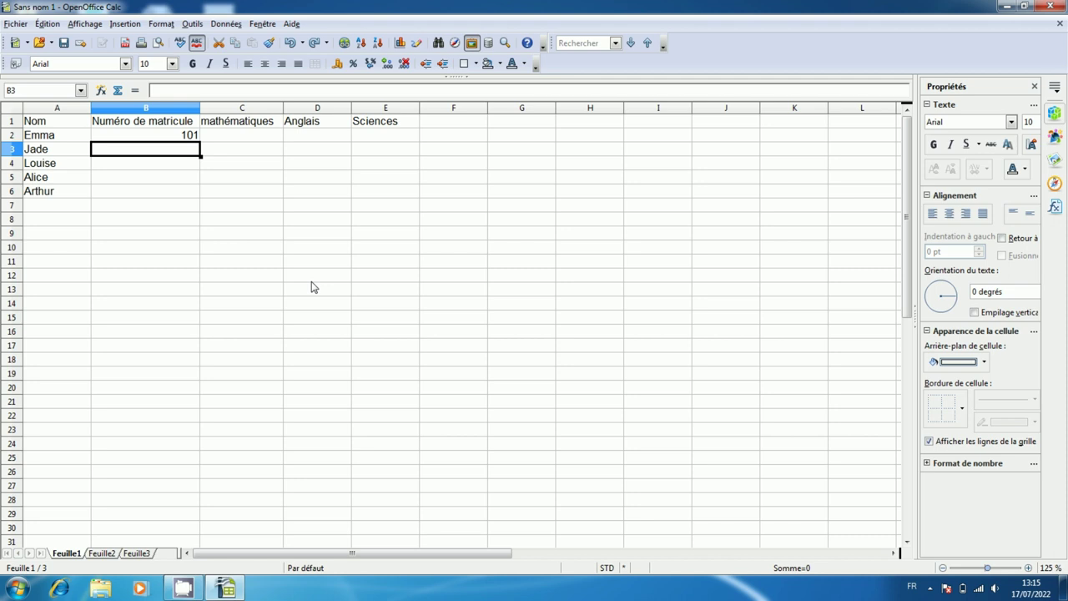
Step: Undo registration number 101 in cell B2 with Ctrl+Z
{"action": "key", "text": "ctrl+z"}
{"action": "key", "text": "ctrl+z"}
{"action": "key", "text": "ctrl+z"}
{"action": "key", "text": "ctrl+z"}
{"action": "key", "text": "ctrl+z"}
{"action": "key", "text": "ctrl+z"}
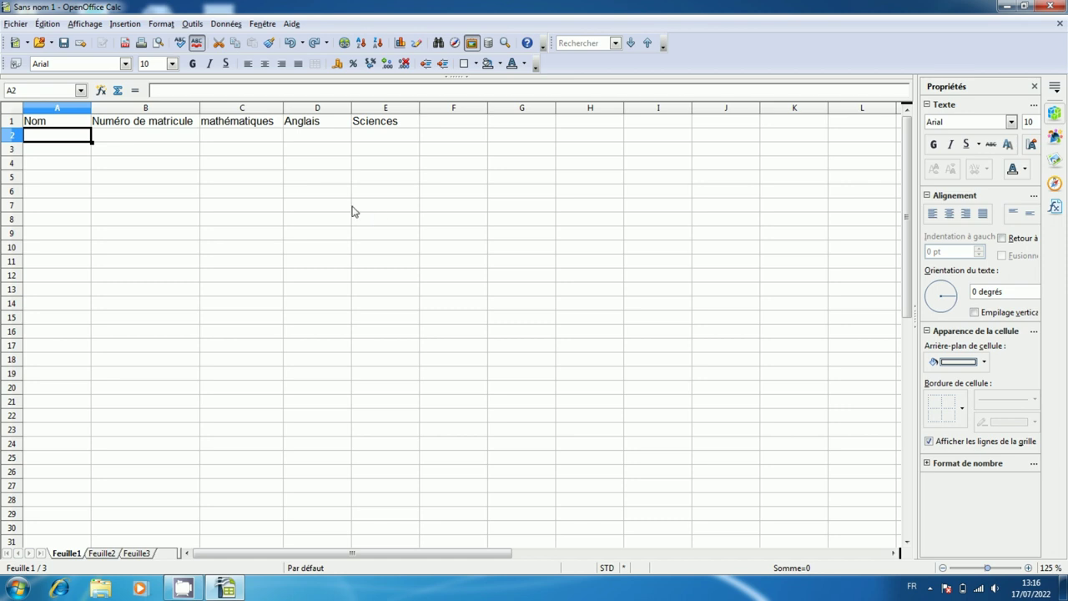
Step: Redo the first two student names into A2 and A3 using Édition > Refaire
{"action": "left_click", "coordinate": [48, 23]}
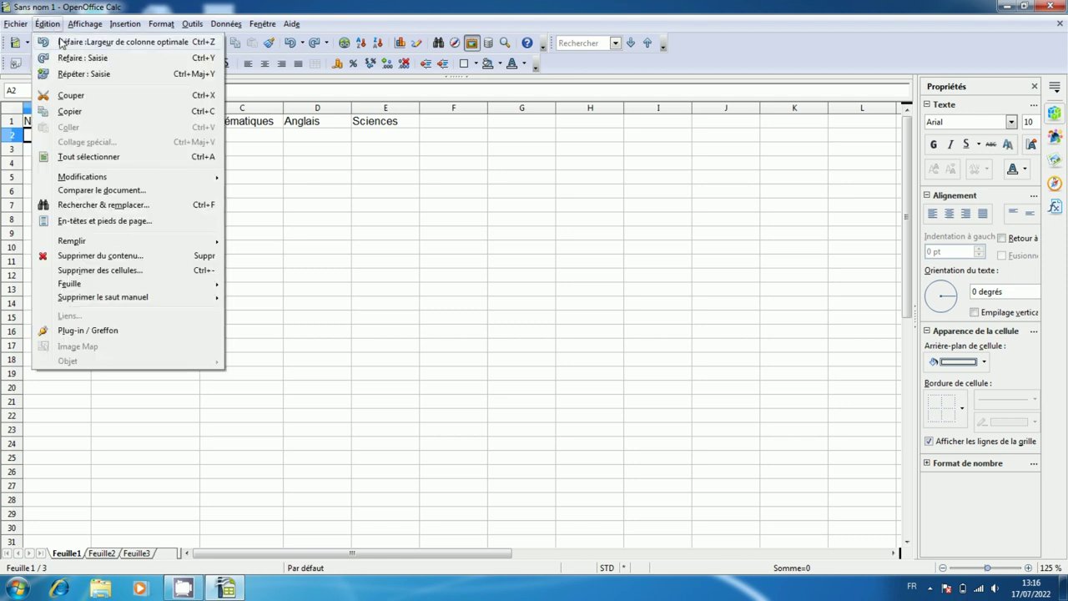
{"action": "left_click", "coordinate": [65, 58]}
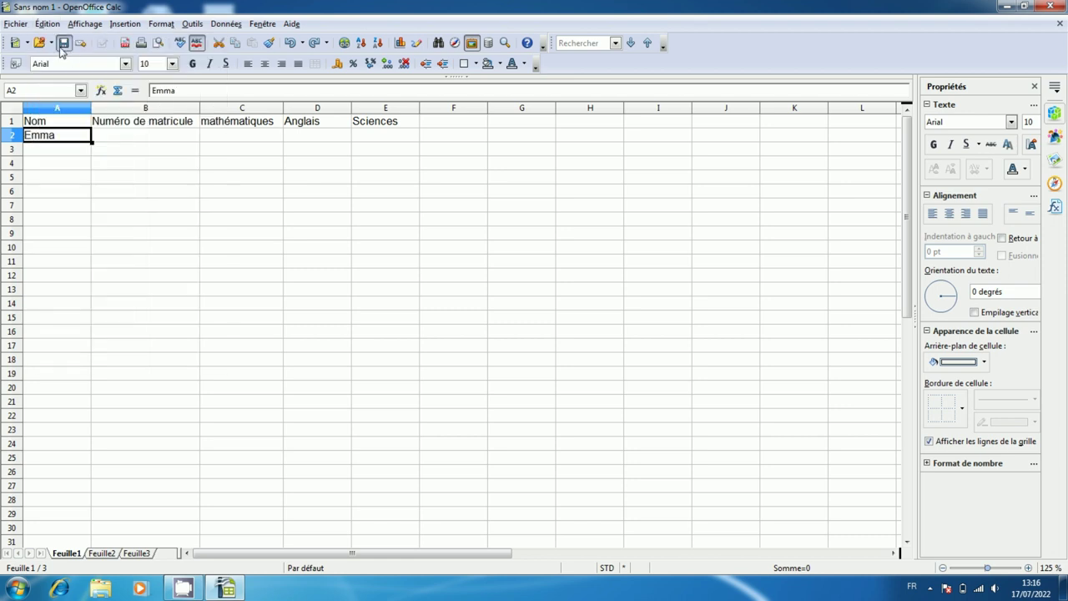
{"action": "left_click", "coordinate": [47, 25]}
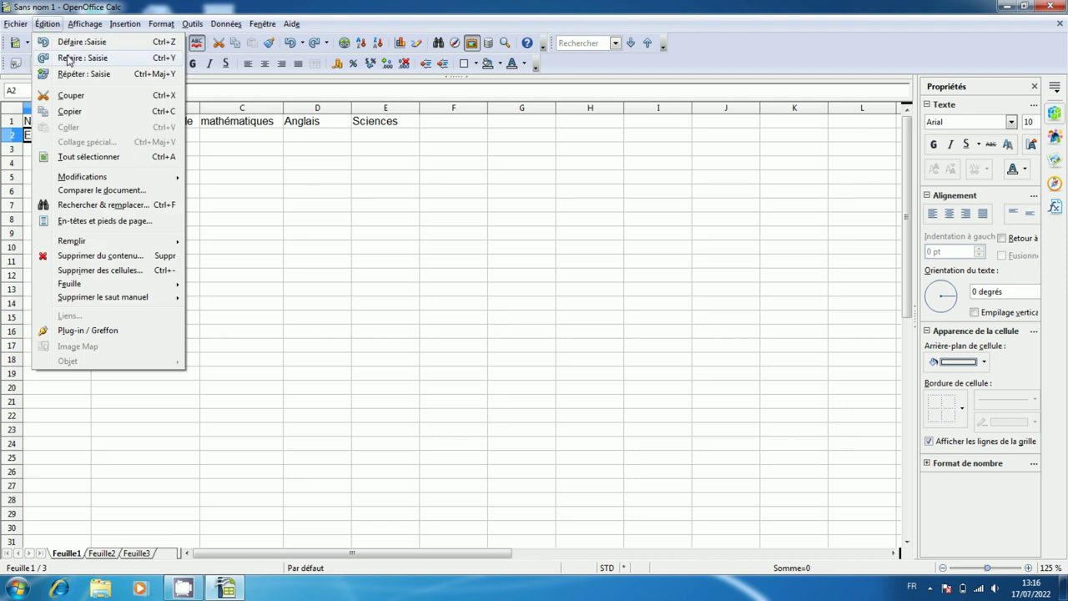
{"action": "left_click", "coordinate": [165, 60]}
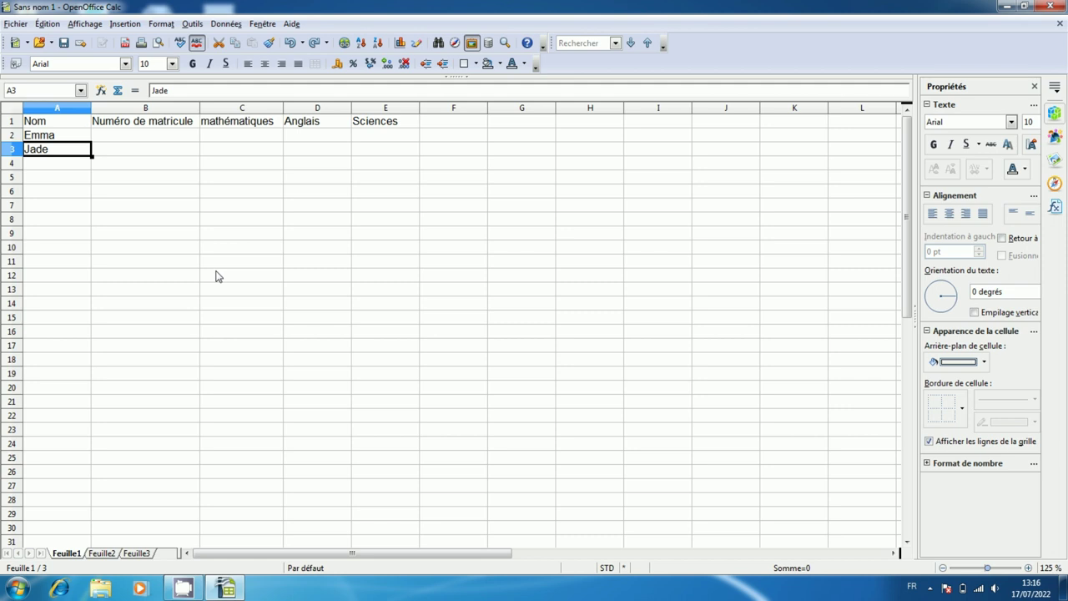
Step: Redo the remaining names, registration numbers, mathématiques marks and Anglais marks D2–D5 with Ctrl+Y
{"action": "key", "text": "ctrl+y"}
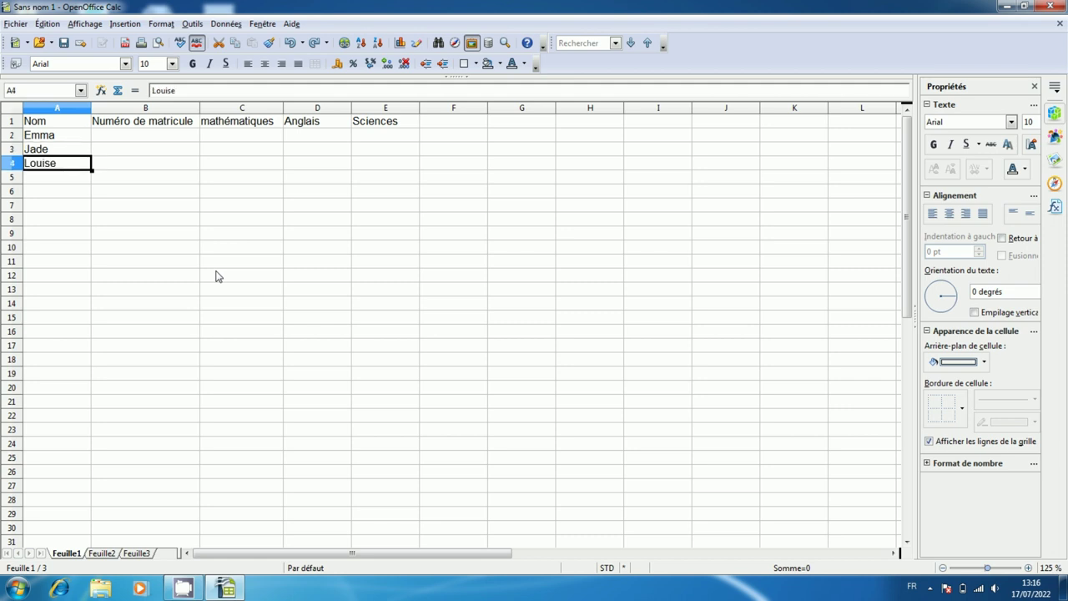
{"action": "key", "text": "ctrl+y"}
{"action": "key", "text": "ctrl+y"}
{"action": "key", "text": "ctrl+y"}
{"action": "key", "text": "ctrl+y"}
{"action": "key", "text": "ctrl+y"}
{"action": "key", "text": "ctrl+y"}
{"action": "key", "text": "ctrl+y"}
{"action": "key", "text": "ctrl+y"}
{"action": "key", "text": "ctrl+y"}
{"action": "key", "text": "ctrl+y"}
{"action": "key", "text": "ctrl+y"}
{"action": "key", "text": "ctrl+y"}
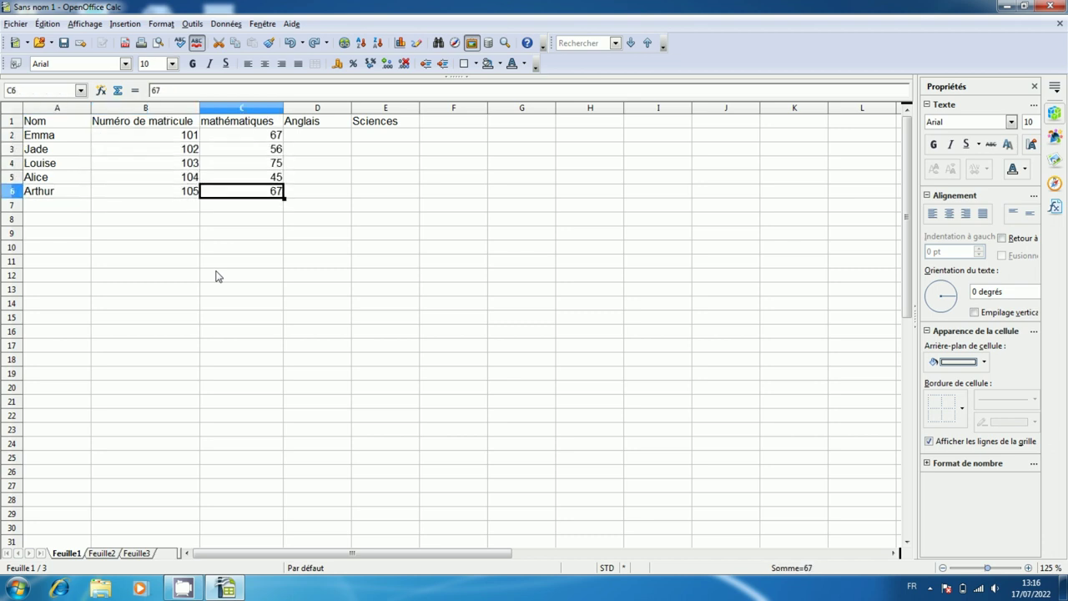
{"action": "key", "text": "ctrl+y"}
{"action": "key", "text": "ctrl+y"}
{"action": "key", "text": "ctrl+y"}
{"action": "key", "text": "ctrl+y"}
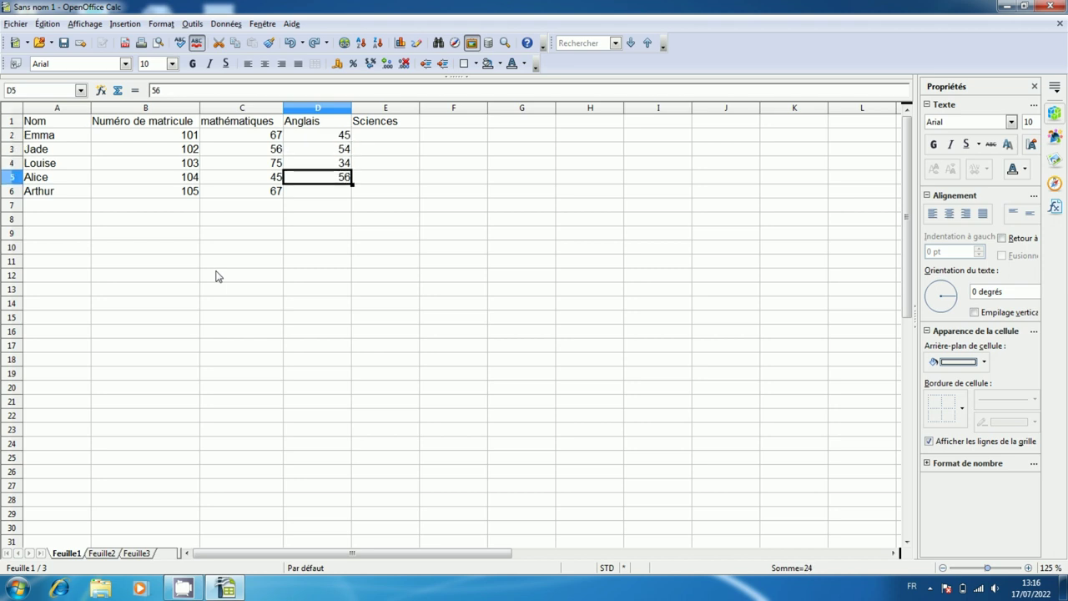
{"action": "key", "text": "ctrl+y"}
{"action": "key", "text": "ctrl+y"}
{"action": "key", "text": "ctrl+y"}
{"action": "key", "text": "ctrl+y"}
{"action": "key", "text": "ctrl+y"}
{"action": "key", "text": "ctrl+y"}
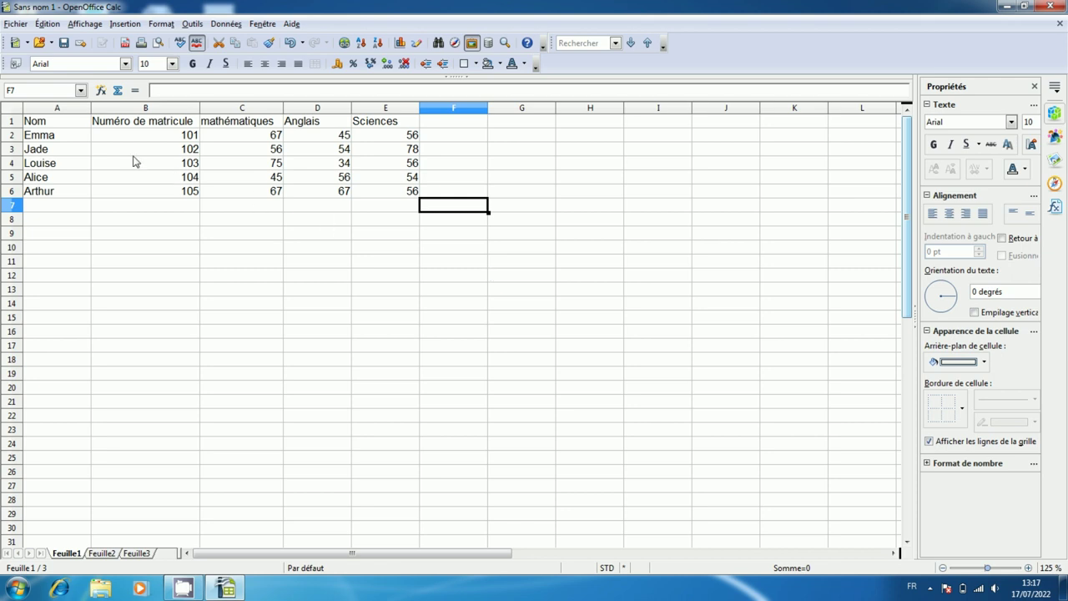
Step: Select the grade table from A1 to E6 and open the Édition menu
{"action": "left_click", "coordinate": [60, 124]}
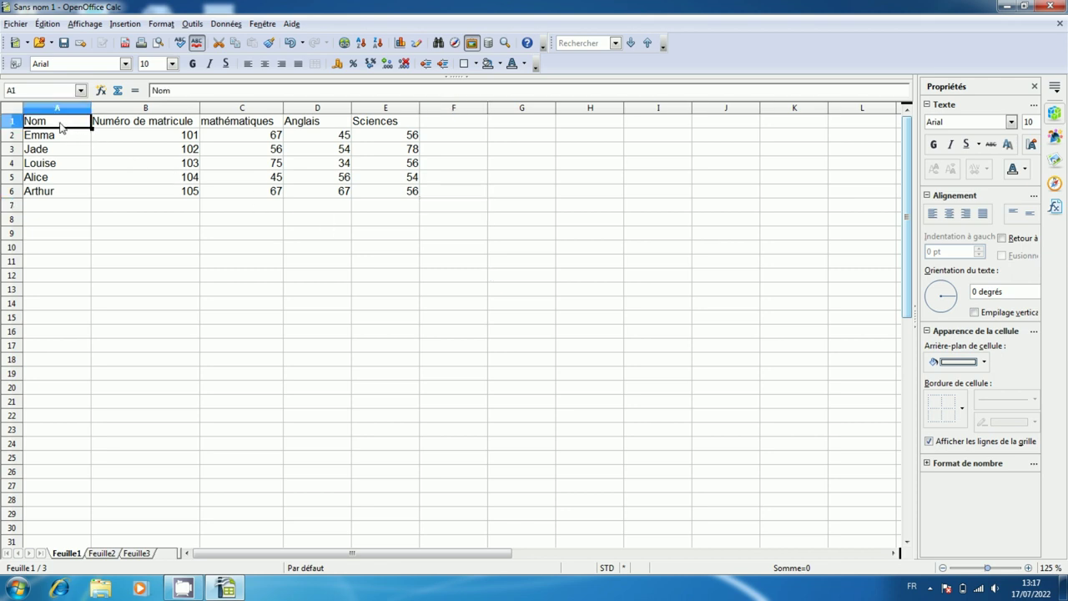
{"action": "left_click_drag", "start_coordinate": [60, 124], "coordinate": [240, 129]}
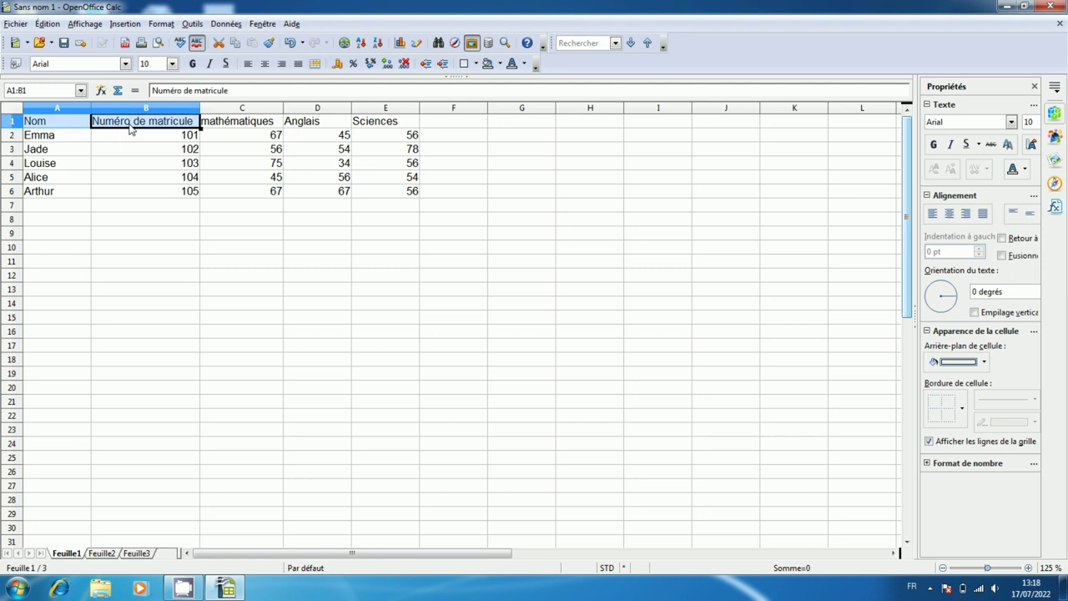
{"action": "left_click_drag", "start_coordinate": [239, 129], "coordinate": [394, 196]}
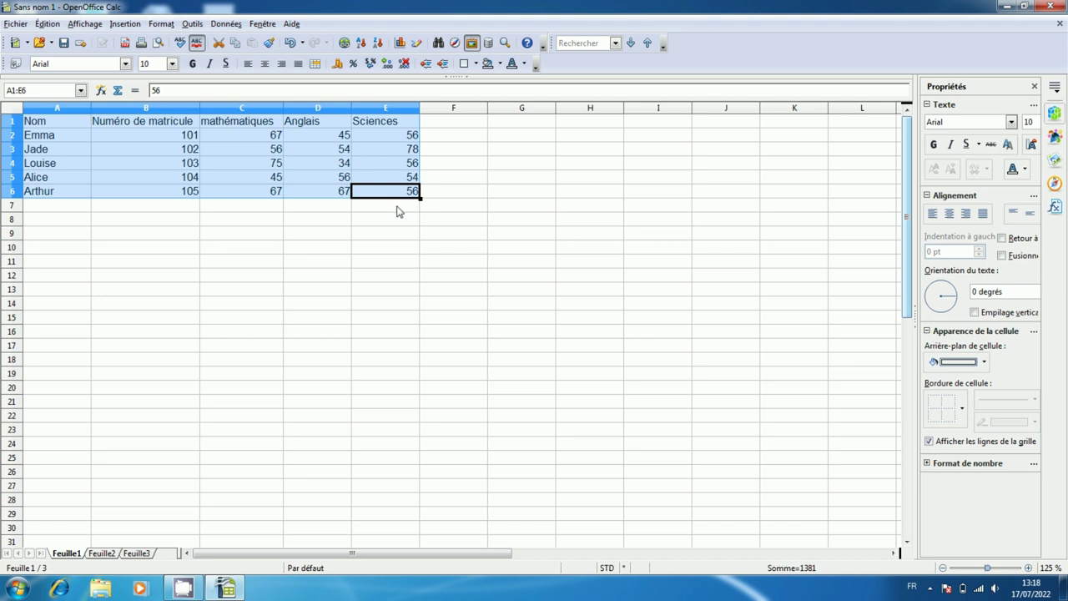
{"action": "left_click", "coordinate": [47, 29]}
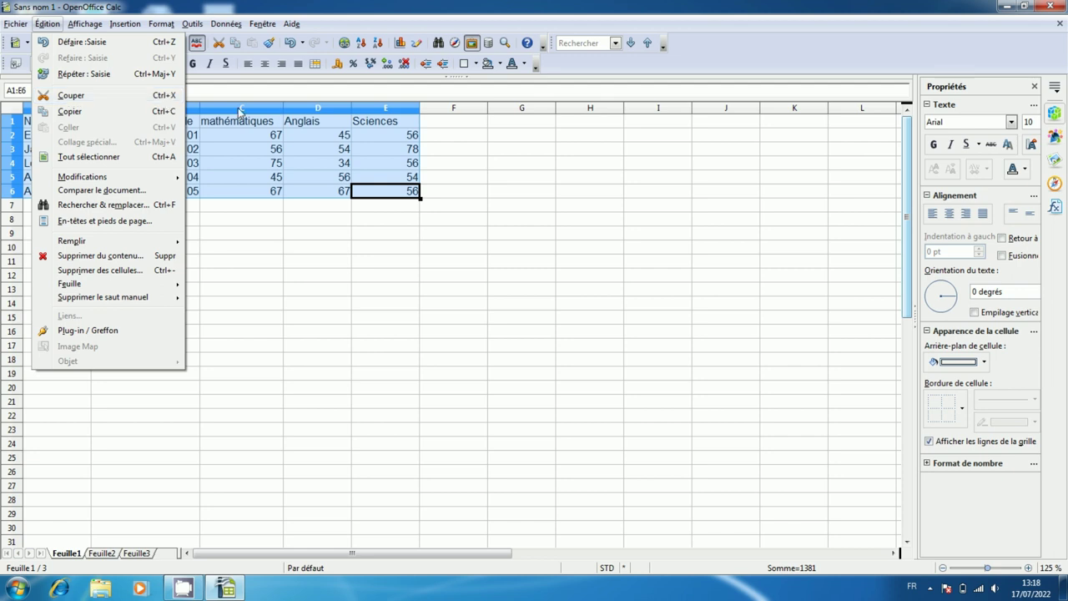
Step: Cut the A1:E6 grade table with Ctrl+X and move to sheet Feuille2
{"action": "key", "text": "Escape"}
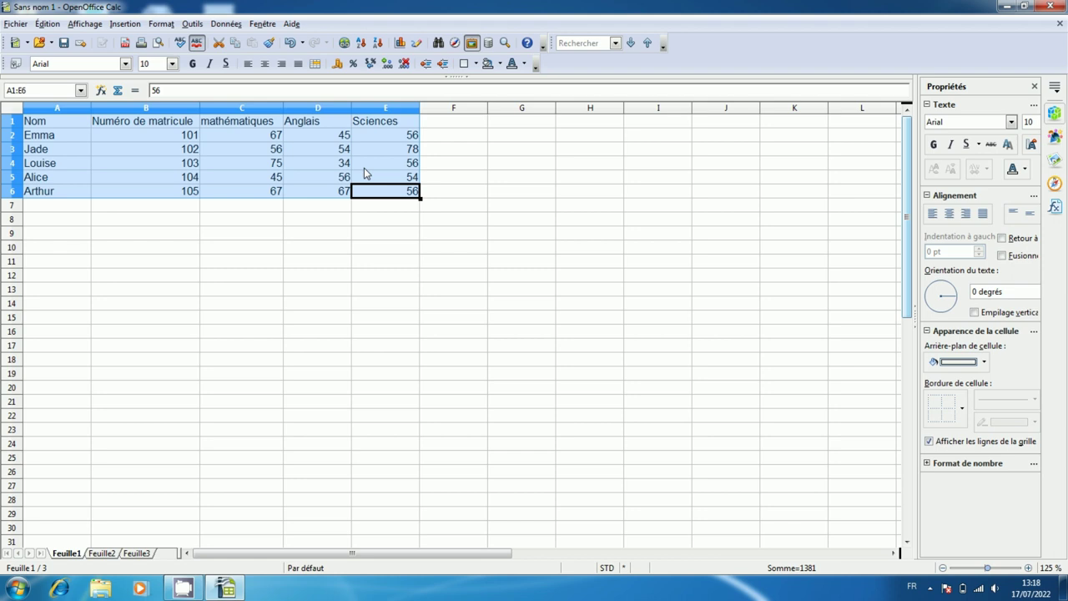
{"action": "key", "text": "ctrl+x"}
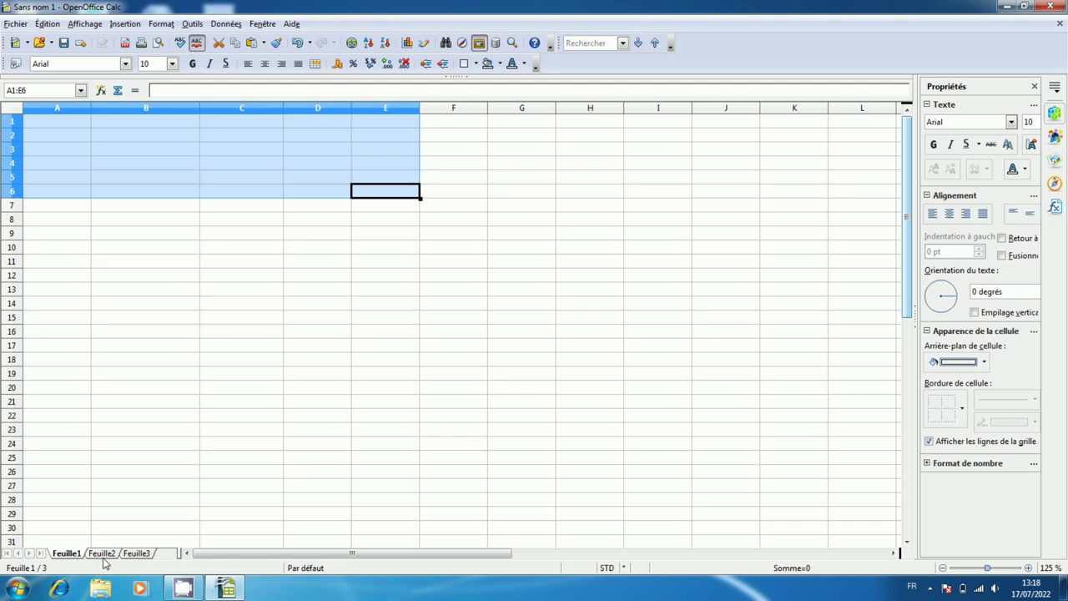
{"action": "left_click", "coordinate": [103, 556]}
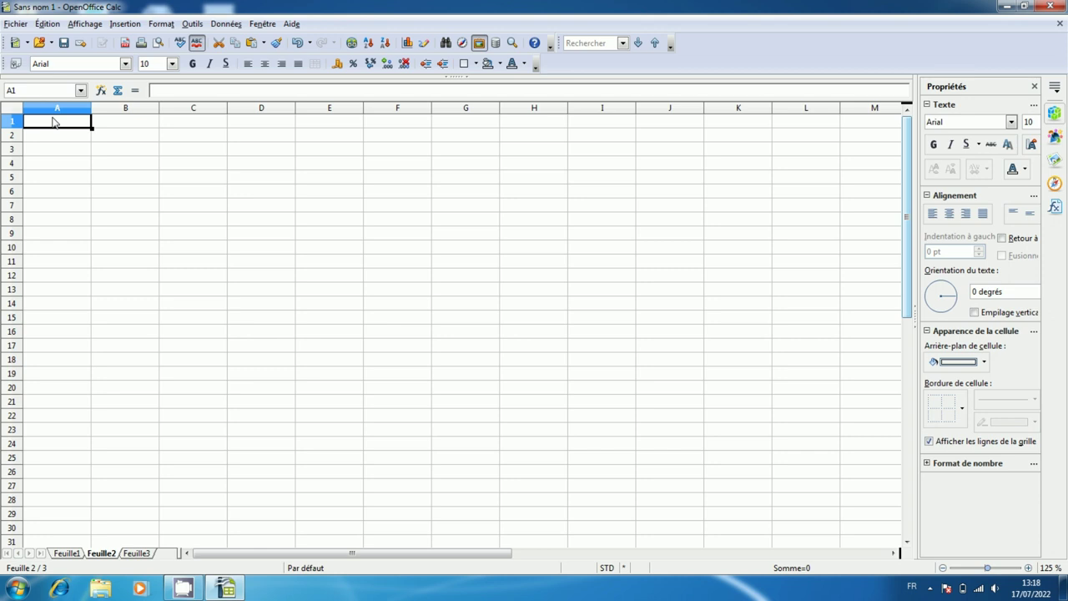
Step: Paste the grade table at A1 of Feuille2 via Édition > Coller, then deselect it
{"action": "left_click", "coordinate": [46, 24]}
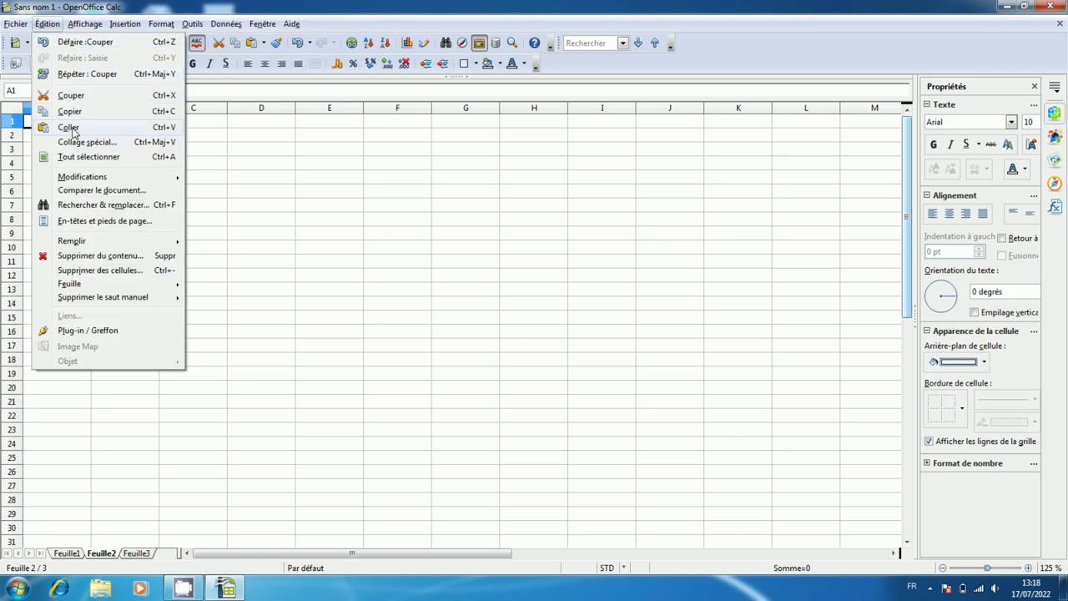
{"action": "left_click", "coordinate": [137, 128]}
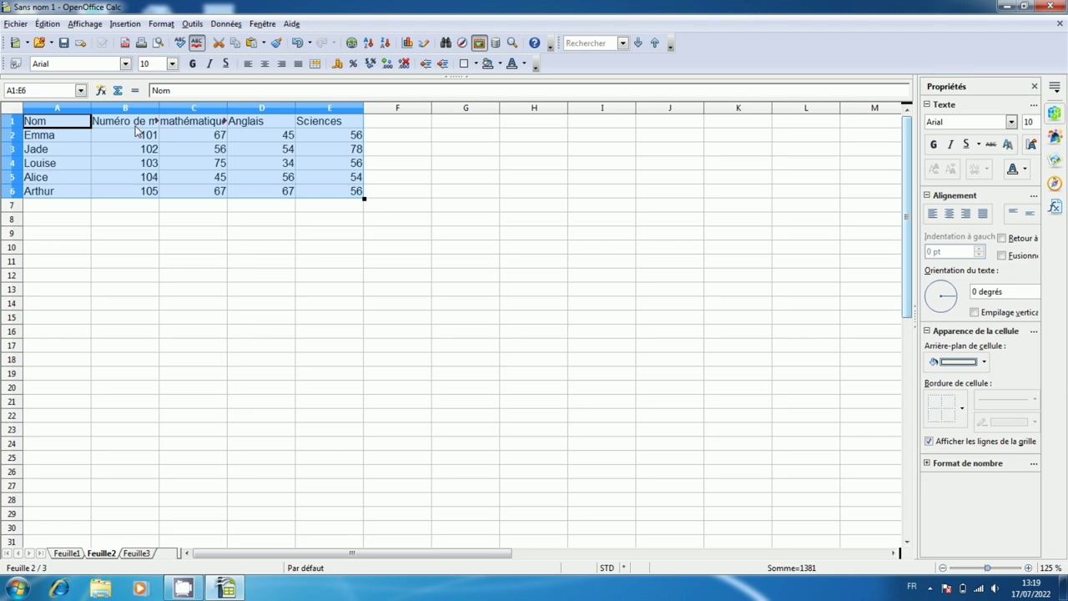
{"action": "left_click", "coordinate": [152, 212]}
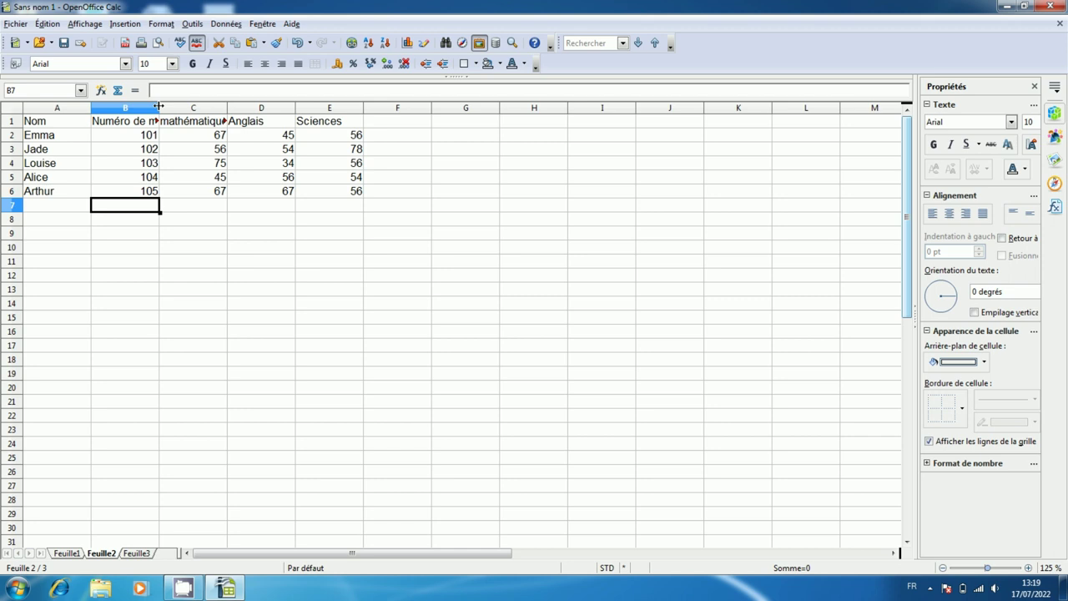
Step: Auto-fit columns B and C to show 'Numéro de matricule' and 'mathématiques' in full, then select B11
{"action": "double_click", "coordinate": [159, 106]}
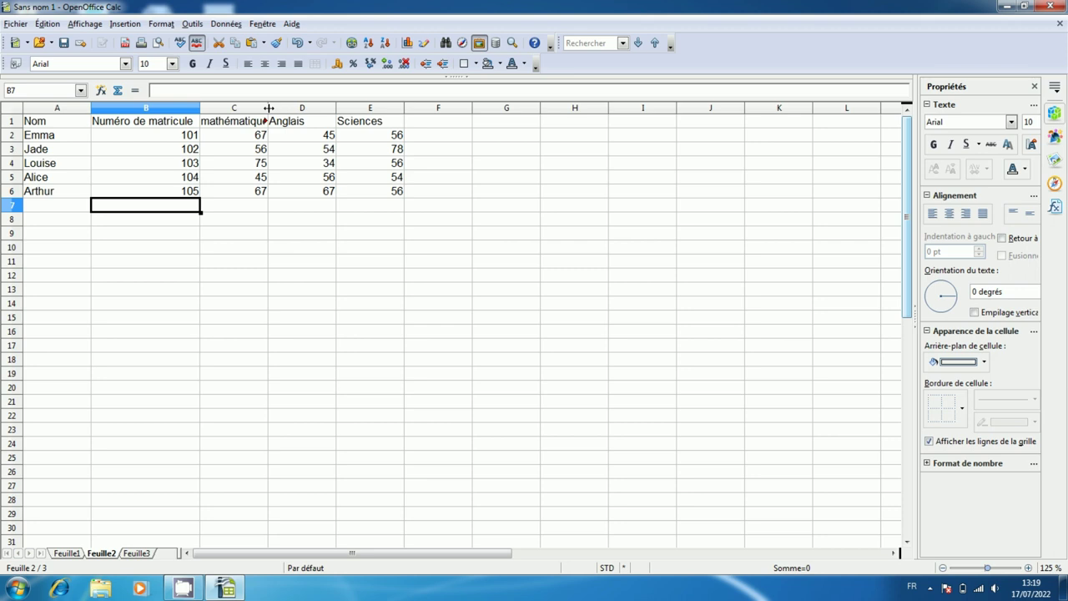
{"action": "double_click", "coordinate": [268, 107]}
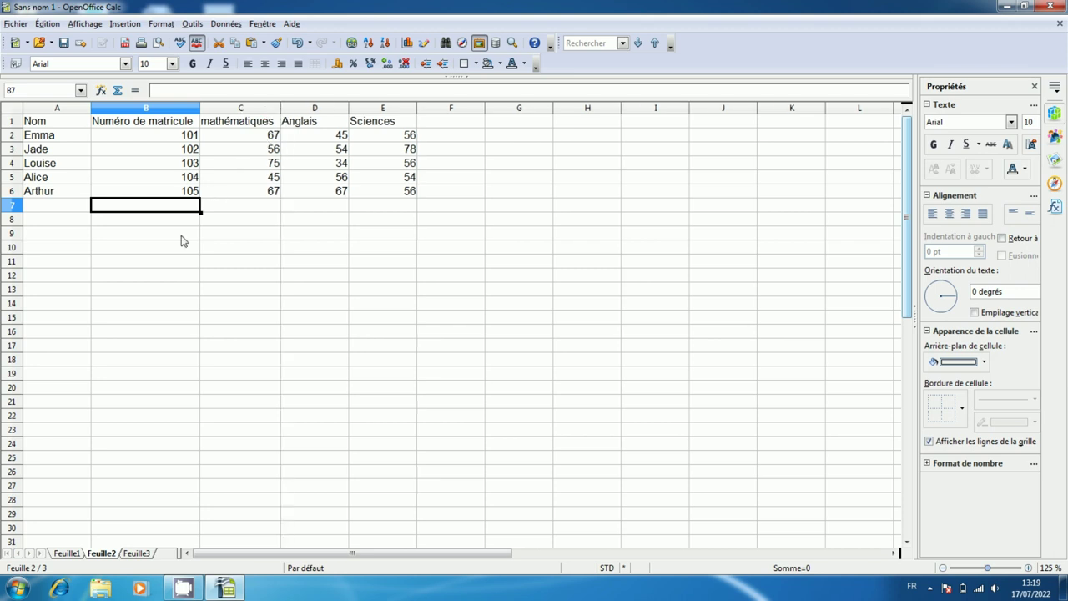
{"action": "left_click", "coordinate": [161, 262]}
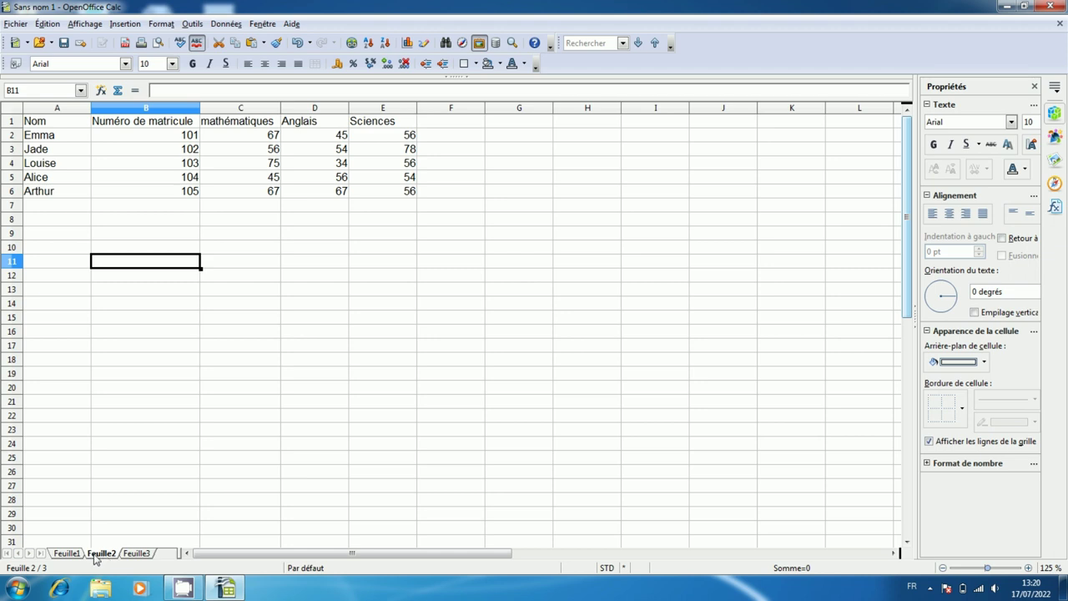
{"action": "left_click", "coordinate": [68, 553]}
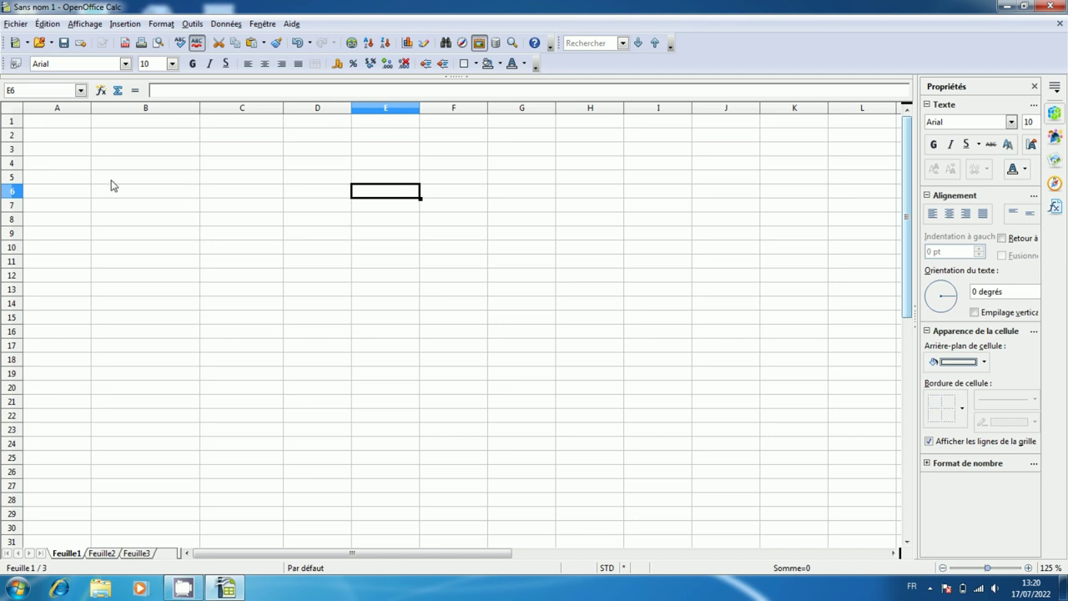
{"action": "left_click", "coordinate": [69, 126]}
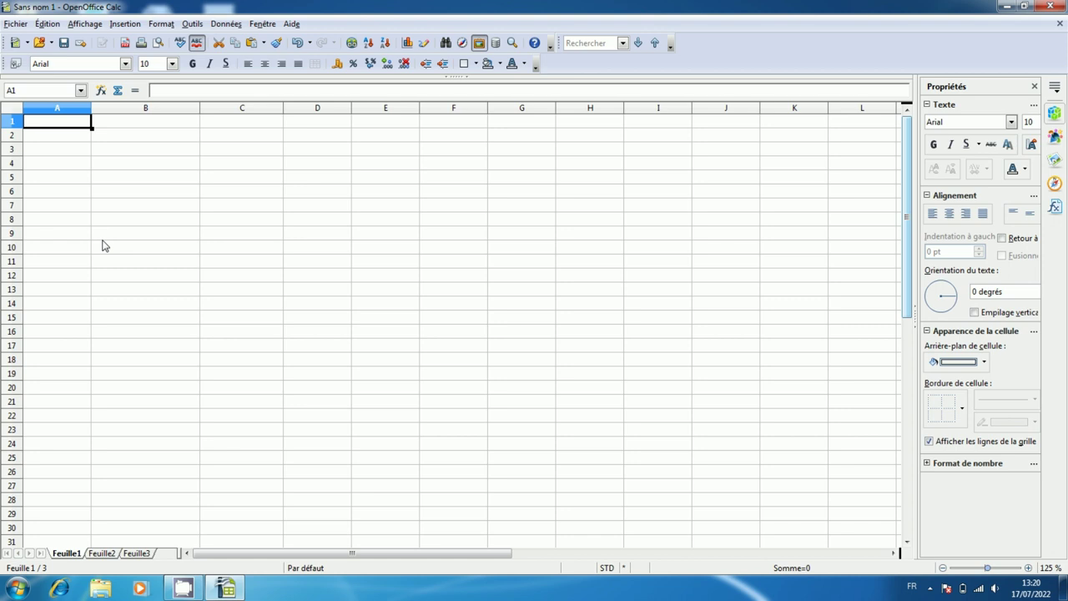
{"action": "left_click", "coordinate": [98, 554]}
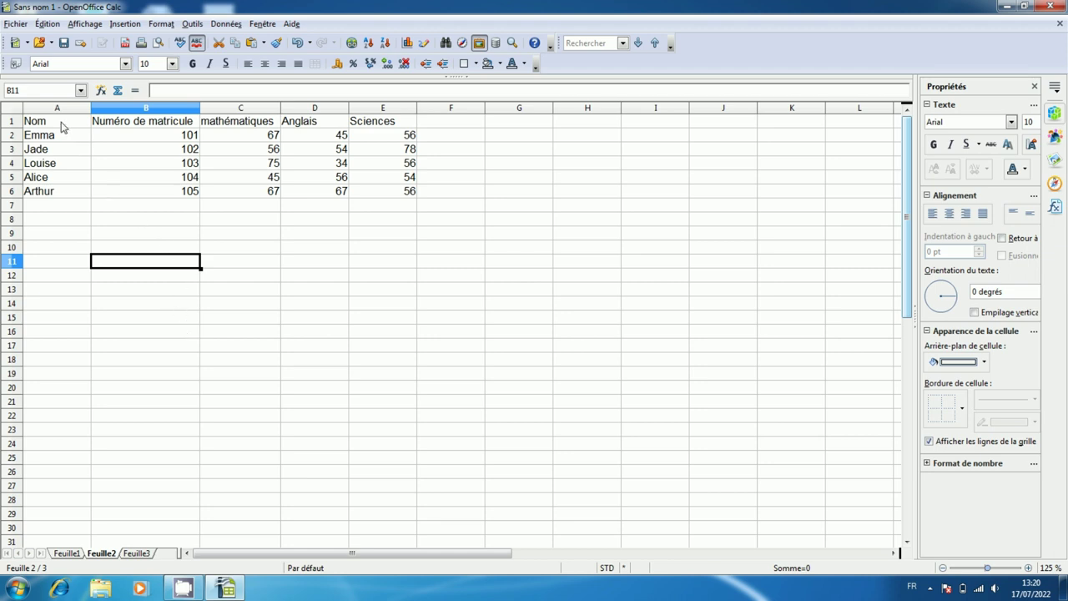
Step: Copy the grade table A1:E6 on Feuille2 and switch to the empty Feuille1
{"action": "left_click_drag", "start_coordinate": [61, 127], "coordinate": [378, 153]}
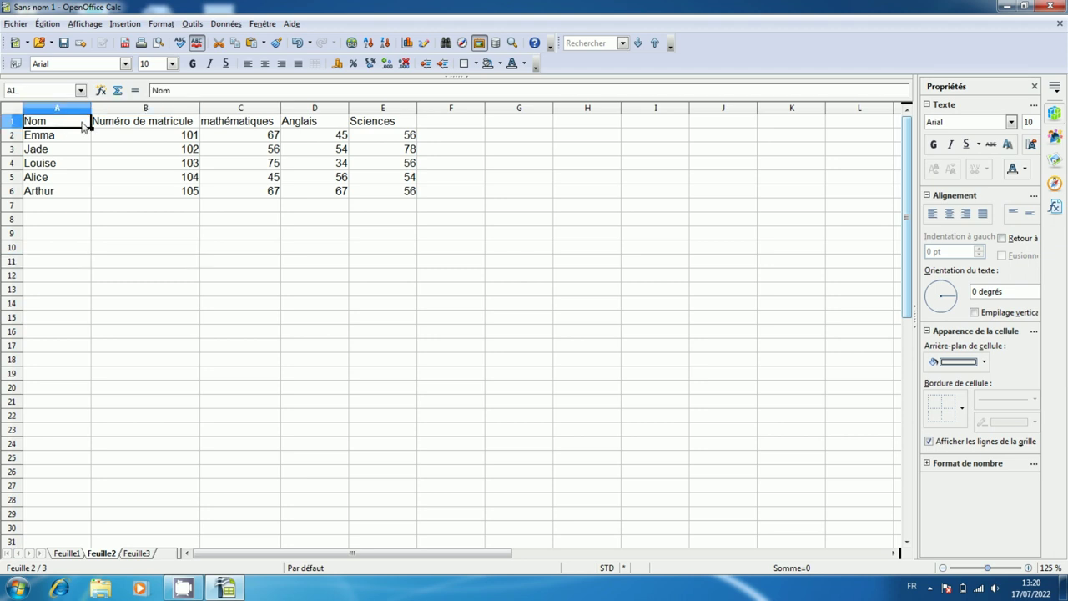
{"action": "left_click_drag", "start_coordinate": [378, 153], "coordinate": [381, 191]}
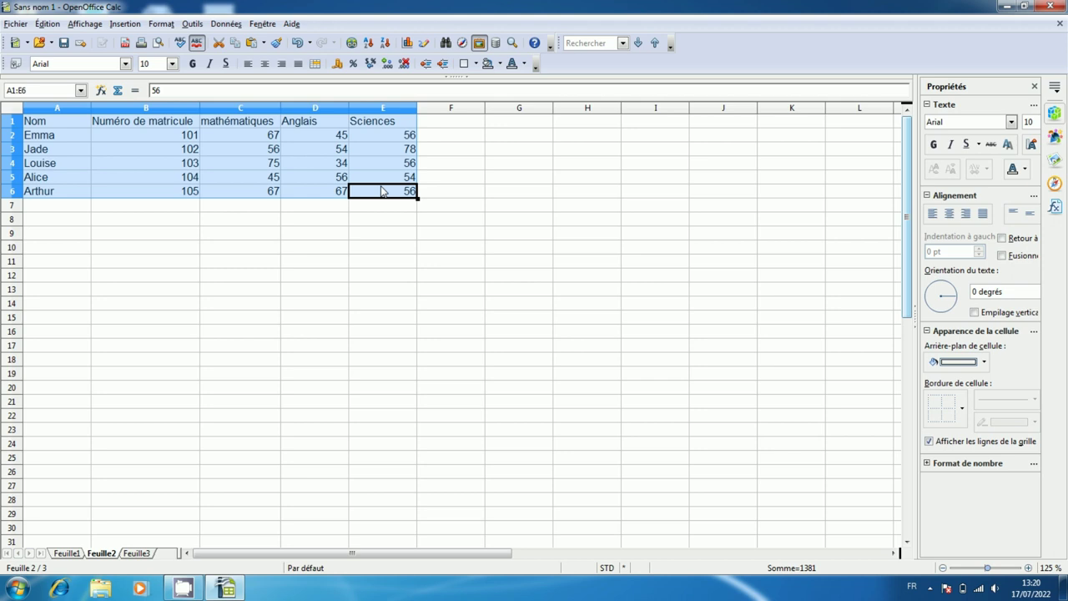
{"action": "left_click", "coordinate": [47, 25]}
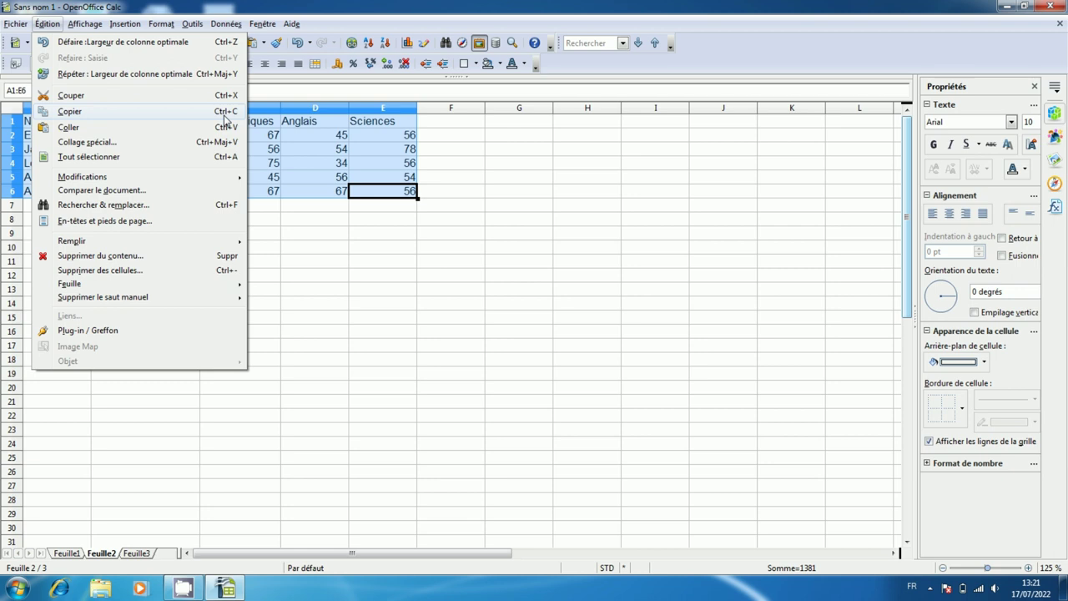
{"action": "left_click", "coordinate": [223, 116]}
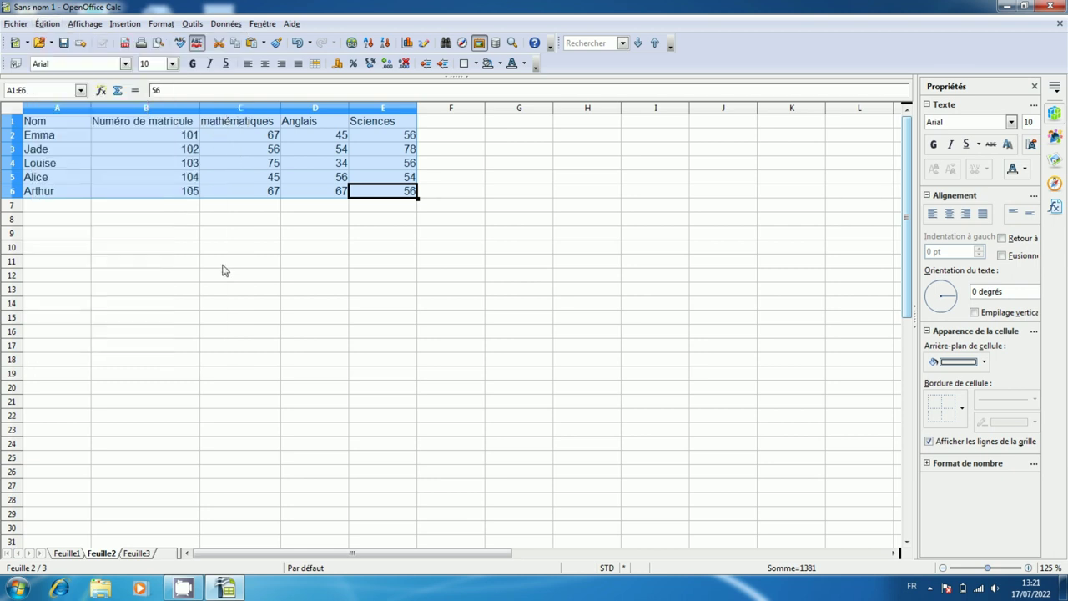
{"action": "left_click", "coordinate": [66, 553]}
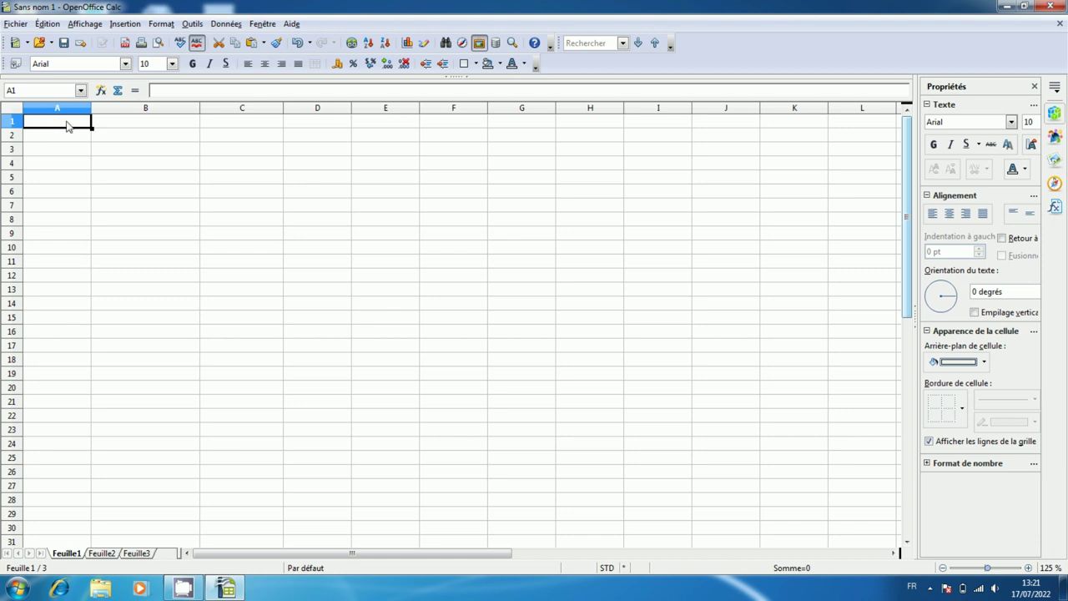
Step: Paste the grade table into A1:E6 of Feuille1, then select cell A12
{"action": "left_click", "coordinate": [45, 24]}
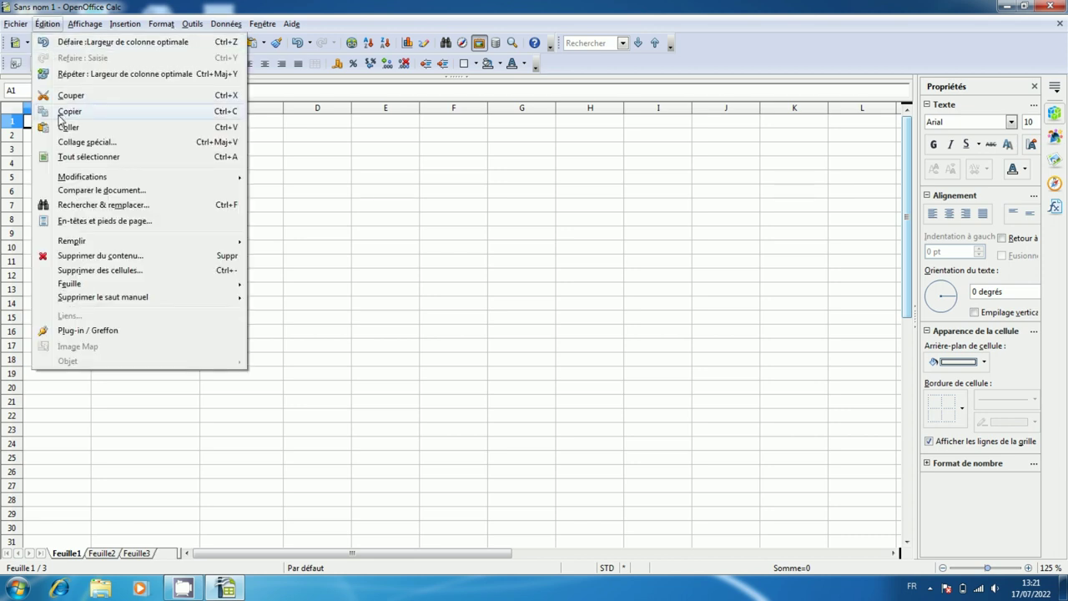
{"action": "left_click", "coordinate": [128, 127]}
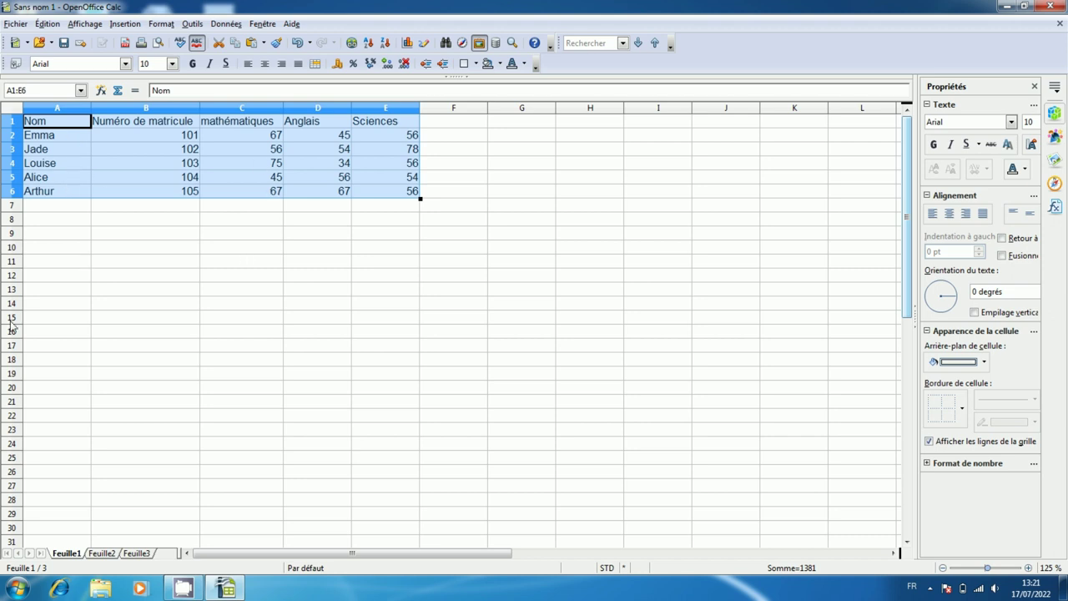
{"action": "left_click", "coordinate": [131, 219]}
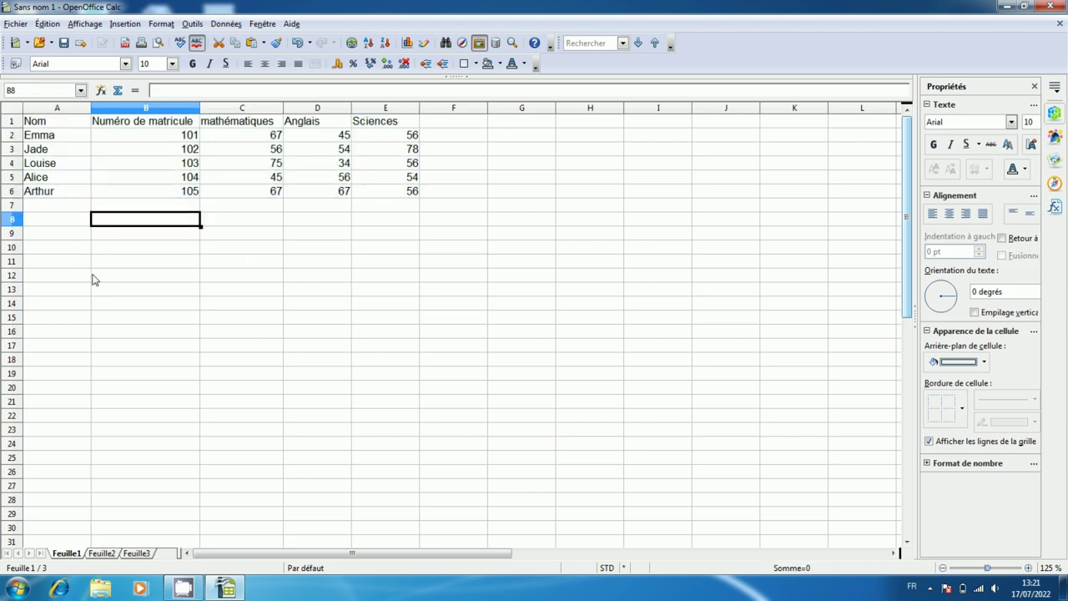
{"action": "left_click", "coordinate": [36, 277]}
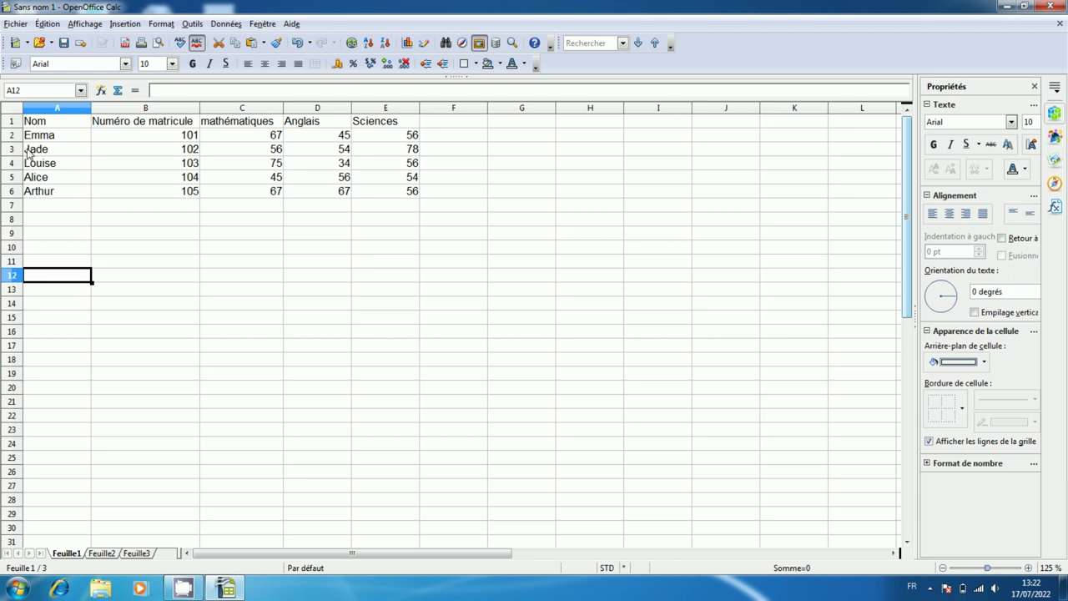
Step: Paste a second copy of the grade table at A12, filling A12:E17 below the first
{"action": "left_click", "coordinate": [47, 23]}
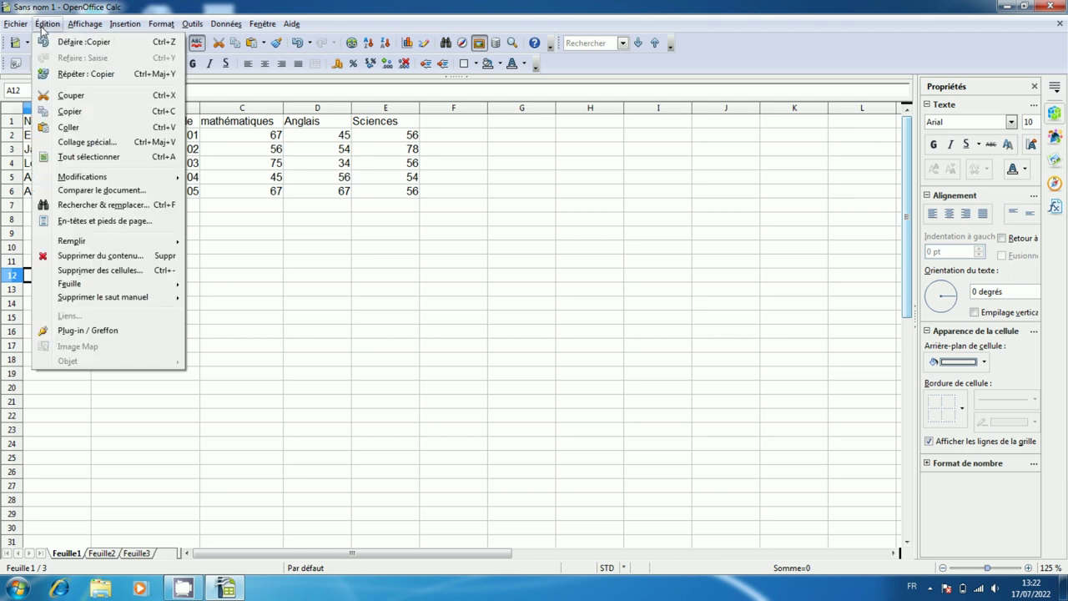
{"action": "left_click", "coordinate": [70, 126]}
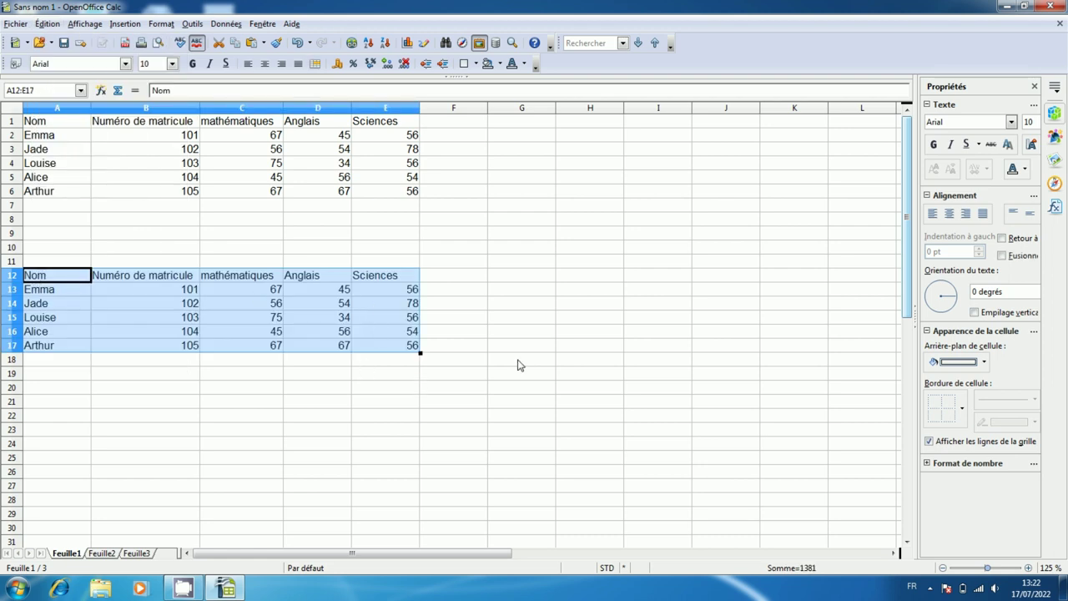
{"action": "left_click", "coordinate": [484, 354]}
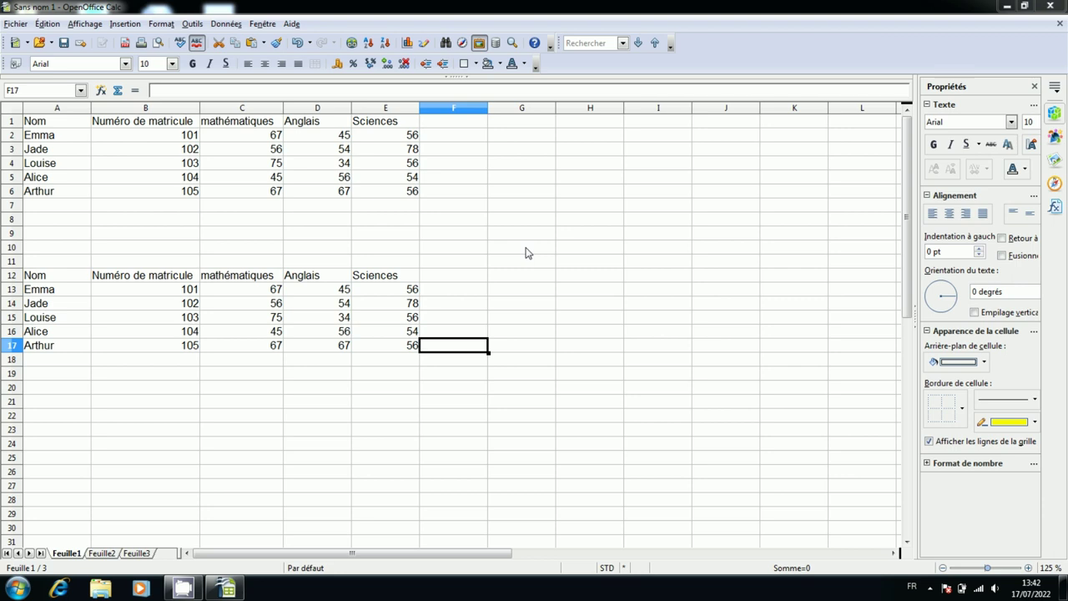
Step: Bring up the Rechercher & remplacer dialog from the Édition menu
{"action": "left_click", "coordinate": [41, 25]}
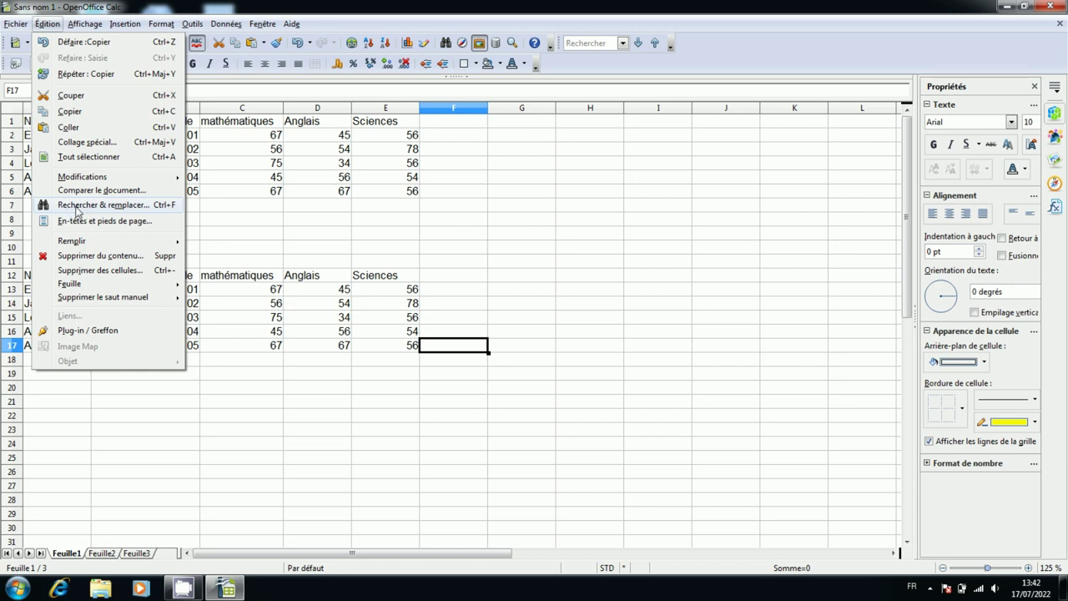
{"action": "left_click", "coordinate": [168, 212]}
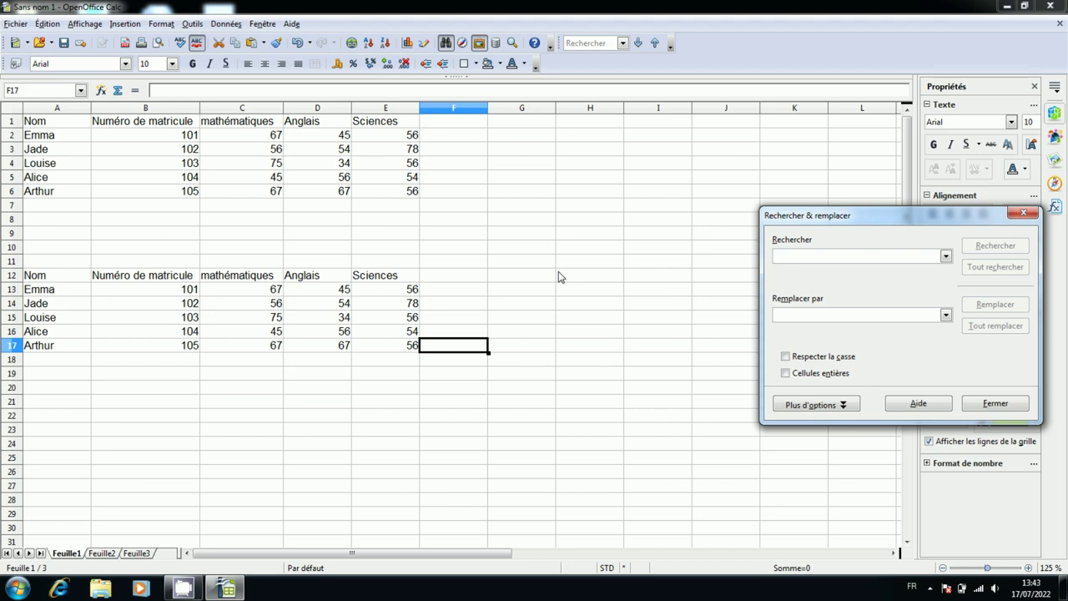
Step: Search for 'ma', restarting from the workbook start, and step through matches like mathématiques and Emma
{"action": "type", "text": "ma"}
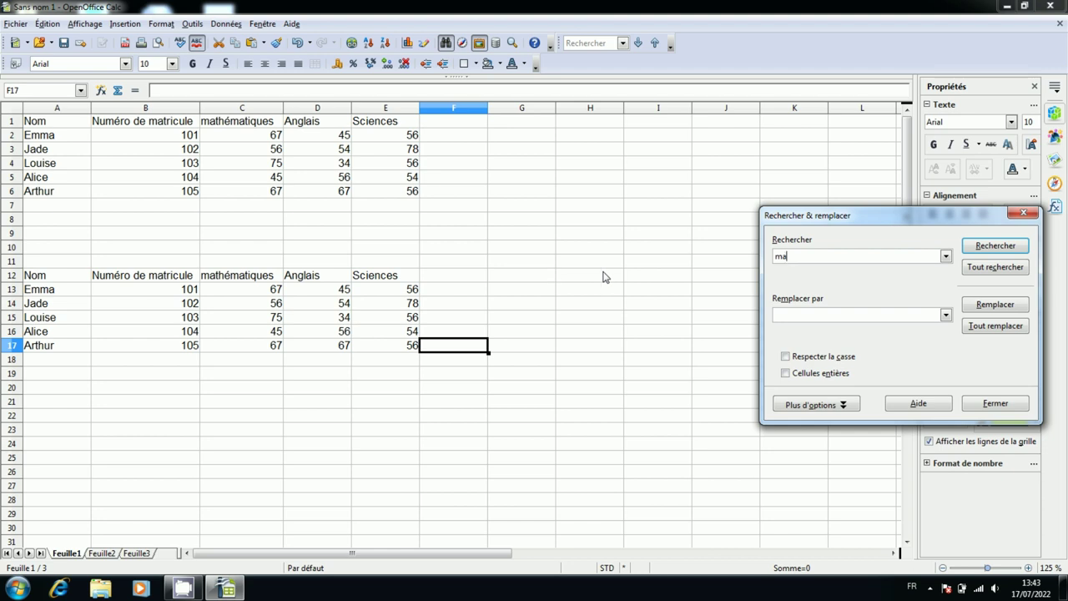
{"action": "left_click", "coordinate": [988, 252]}
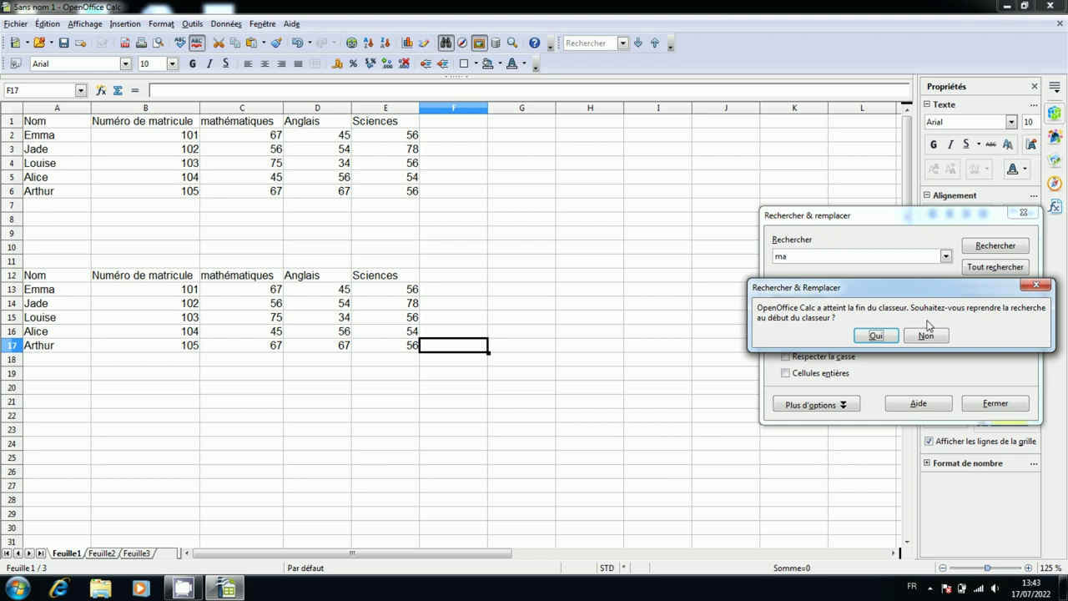
{"action": "left_click", "coordinate": [876, 337]}
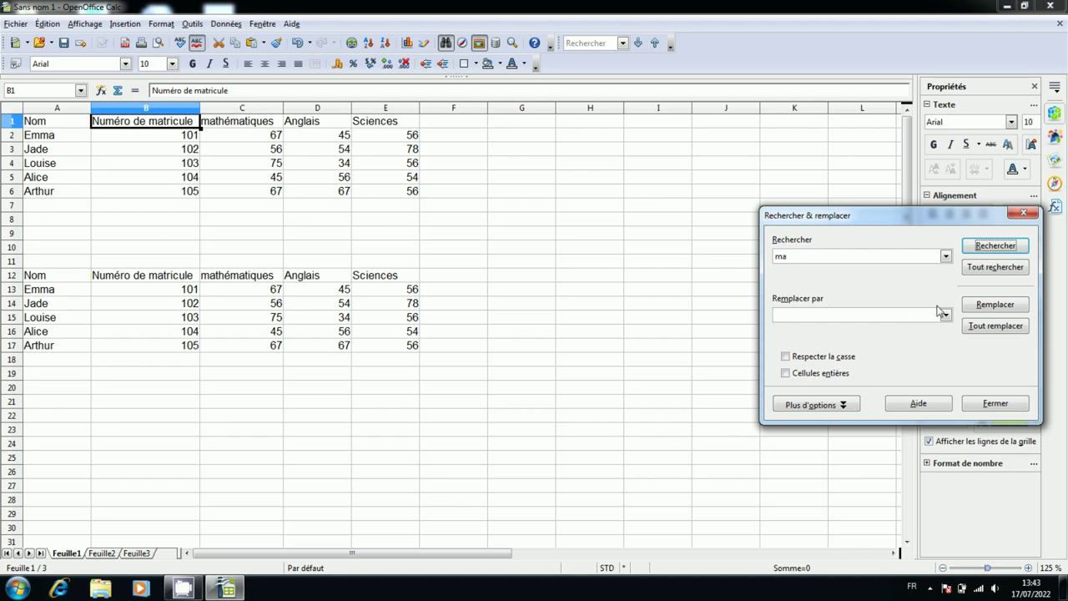
{"action": "left_click", "coordinate": [977, 250]}
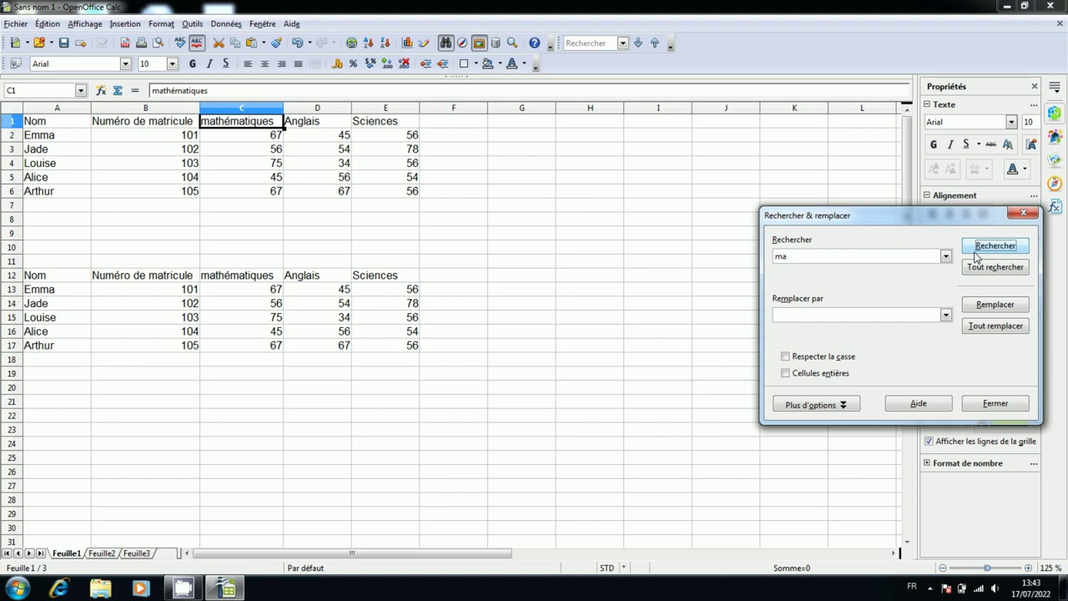
{"action": "left_click", "coordinate": [976, 256]}
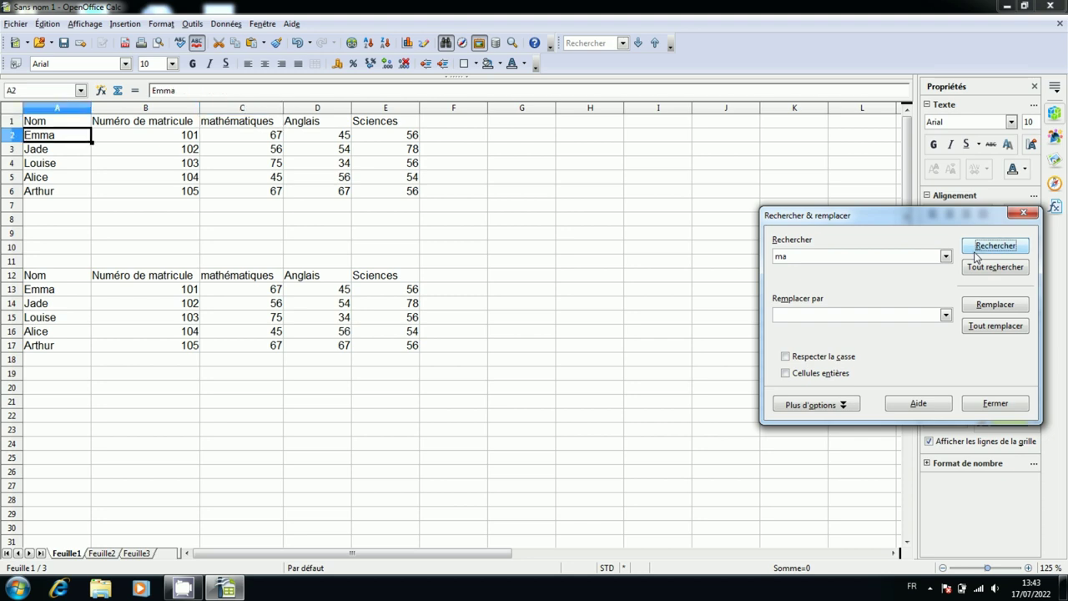
{"action": "left_click", "coordinate": [976, 256]}
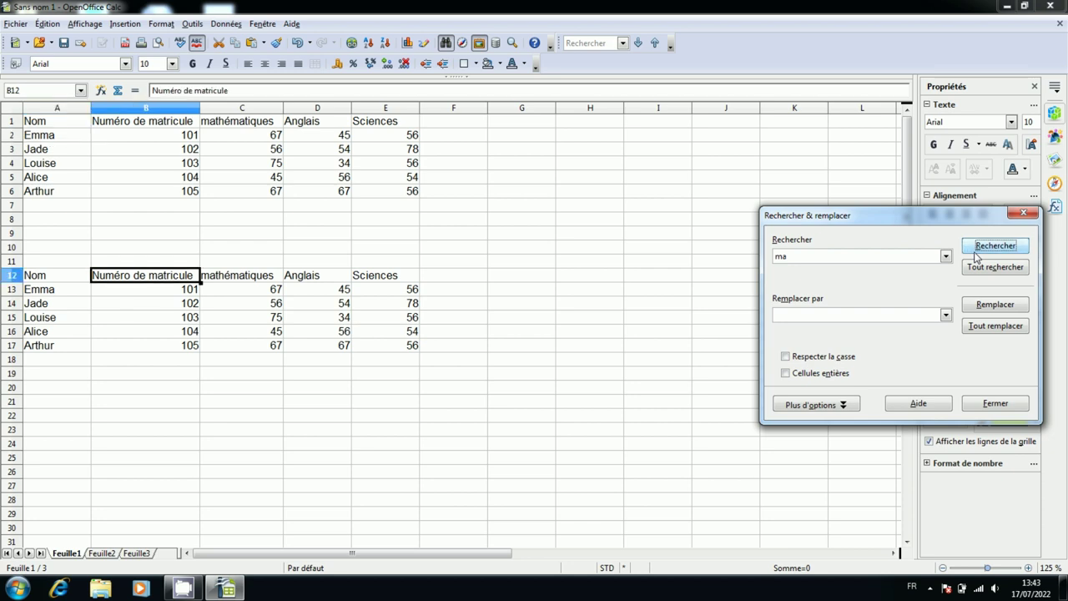
{"action": "left_click", "coordinate": [976, 255]}
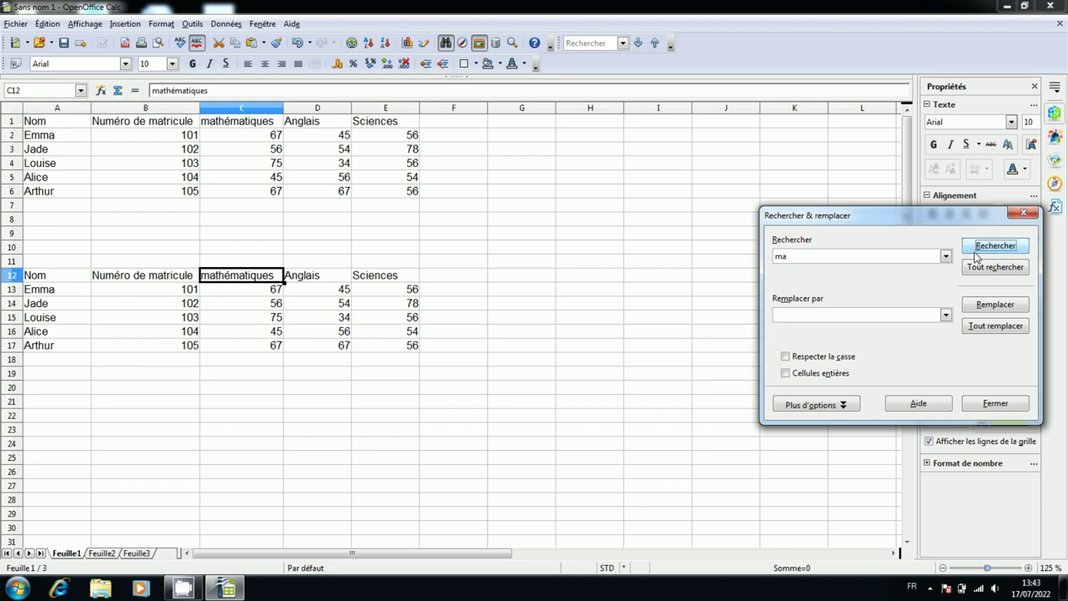
{"action": "left_click", "coordinate": [976, 255]}
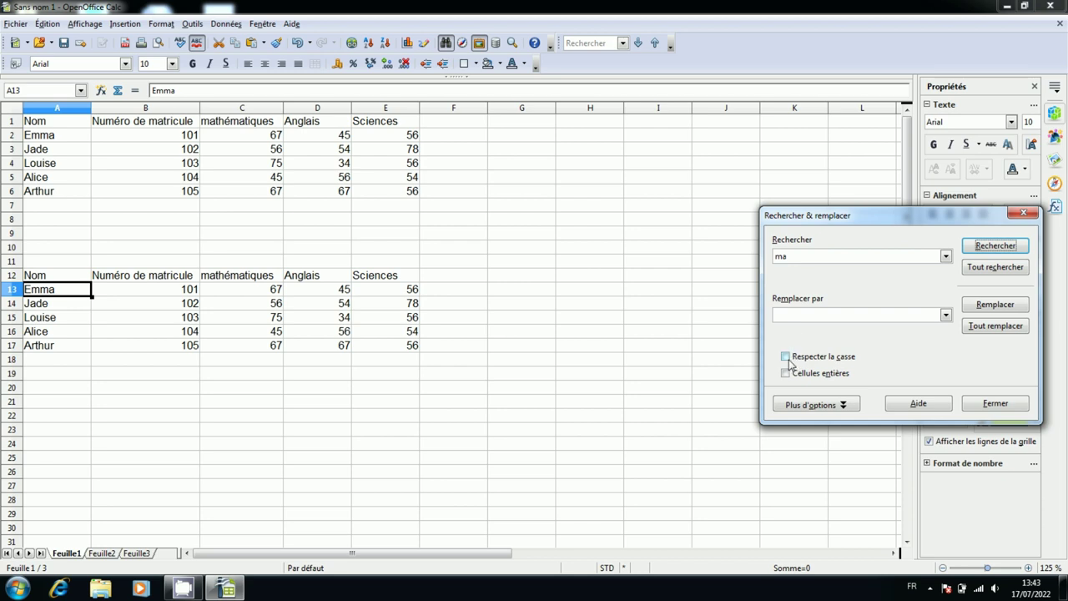
Step: Enable Respecter la casse and rerun the 'ma' search from the workbook start, reaching B1
{"action": "left_click", "coordinate": [790, 363]}
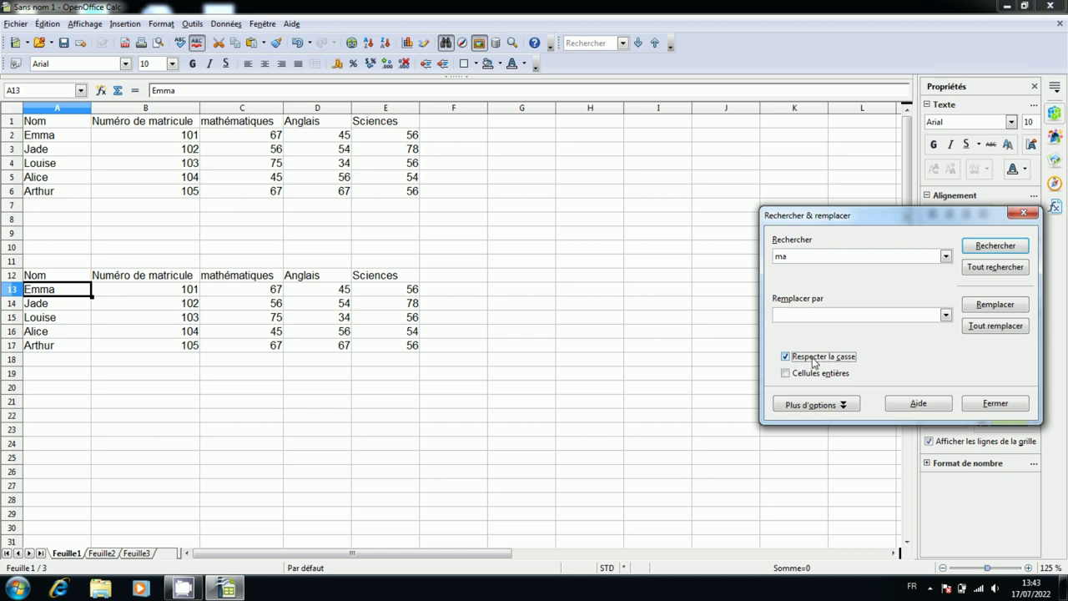
{"action": "left_click", "coordinate": [981, 252]}
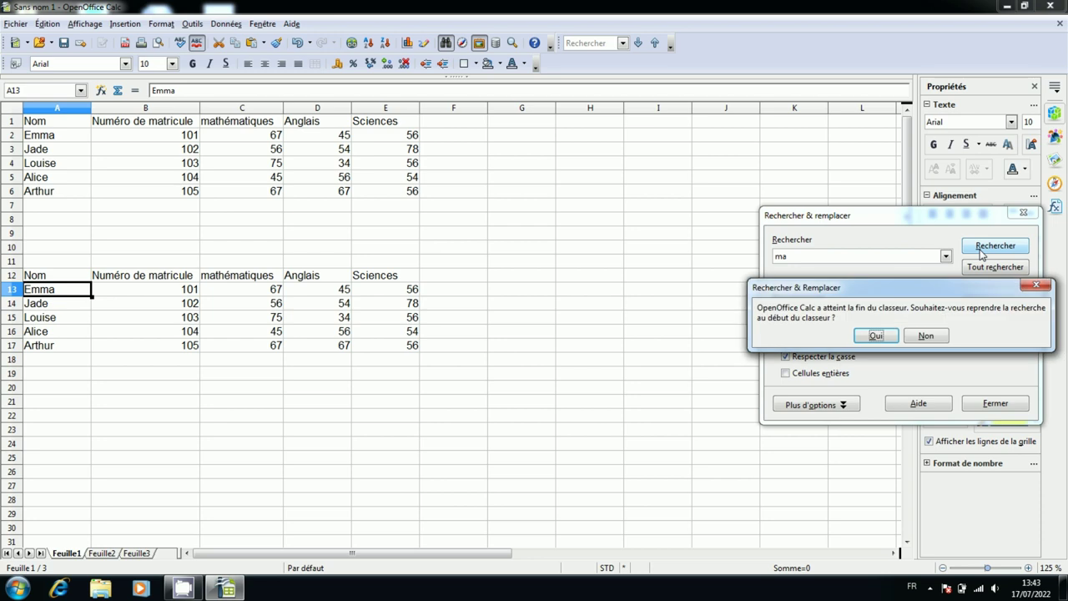
{"action": "left_click", "coordinate": [889, 335]}
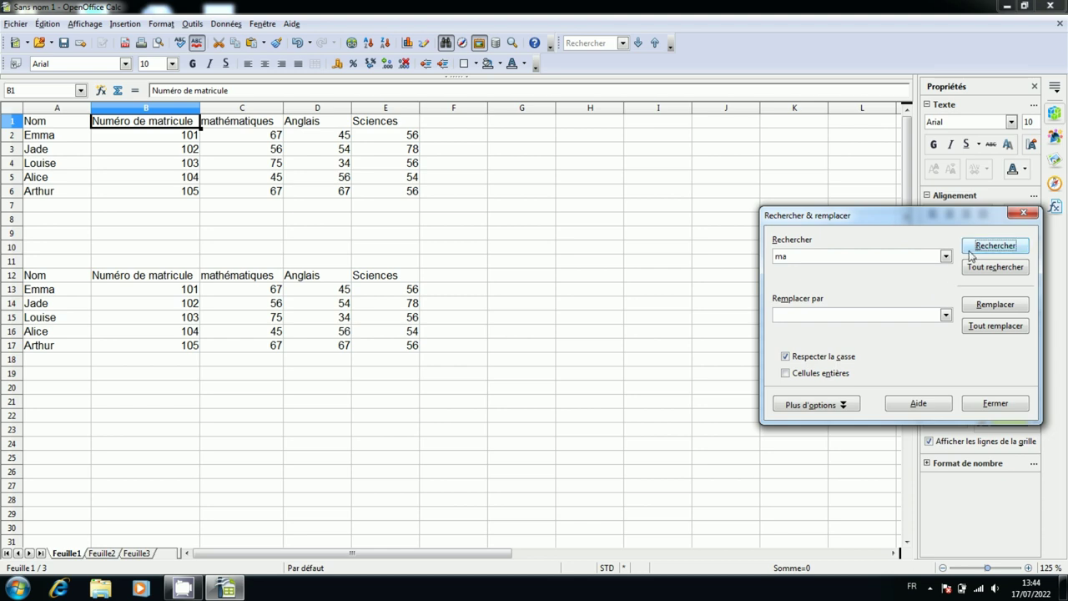
Step: Replace both Emma entries in A2 and A13 with Alice, then close the dialog
{"action": "left_click", "coordinate": [778, 256]}
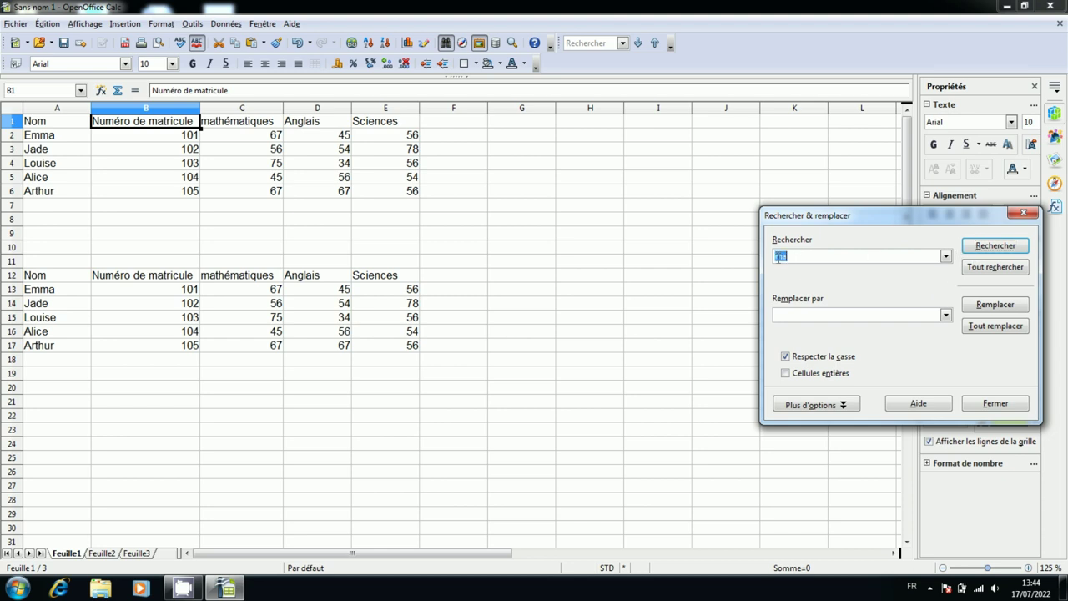
{"action": "left_click", "coordinate": [794, 256]}
{"action": "type", "text": "E"}
{"action": "type", "text": "m"}
{"action": "type", "text": "A"}
{"action": "type", "text": "l"}
{"action": "type", "text": "i"}
{"action": "type", "text": "ce"}
{"action": "left_click", "coordinate": [989, 306]}
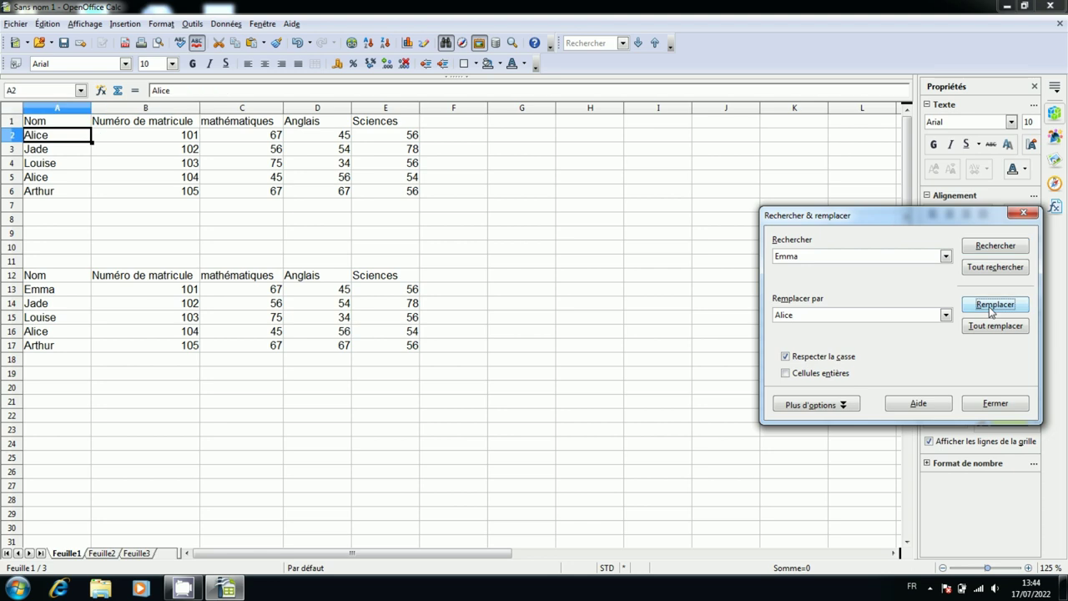
{"action": "left_click", "coordinate": [989, 306]}
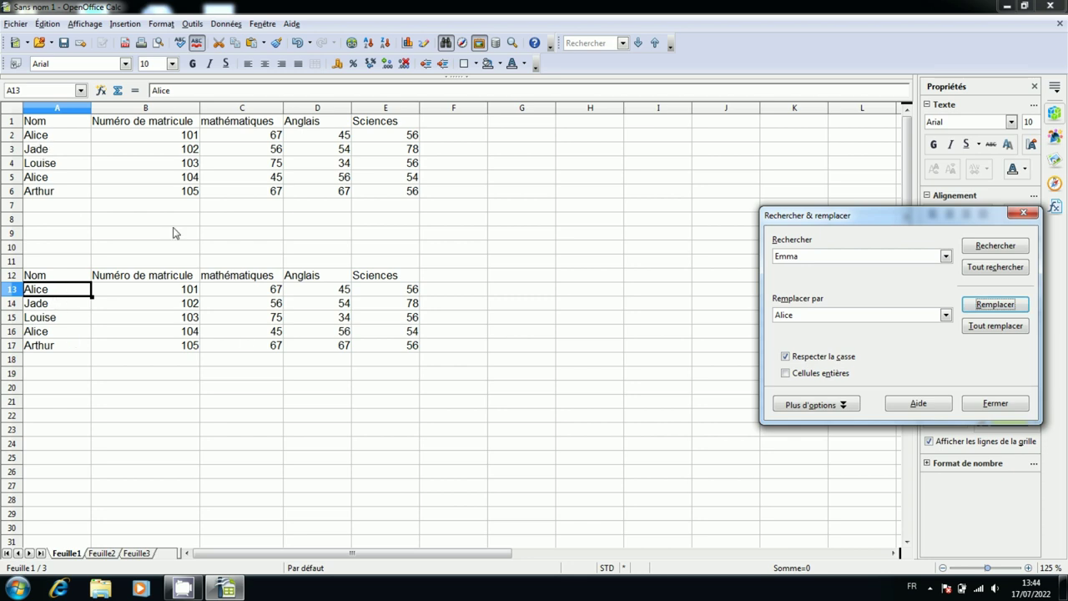
{"action": "left_click", "coordinate": [993, 405]}
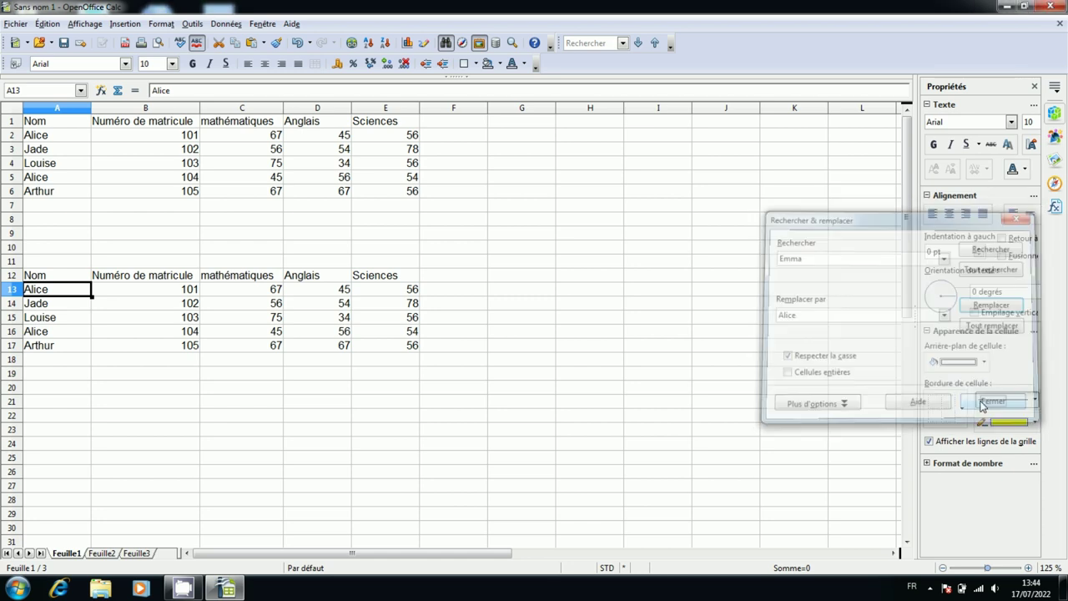
{"action": "left_click", "coordinate": [482, 292]}
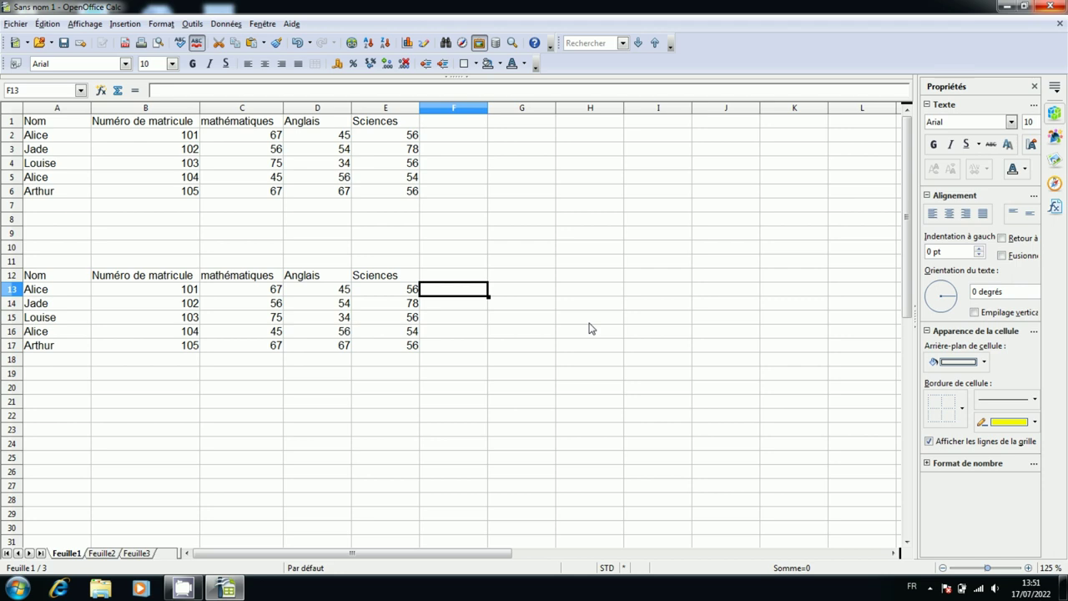
Step: Fill A12:A17 downward so the Nom header overwrites the student names
{"action": "left_click", "coordinate": [49, 279]}
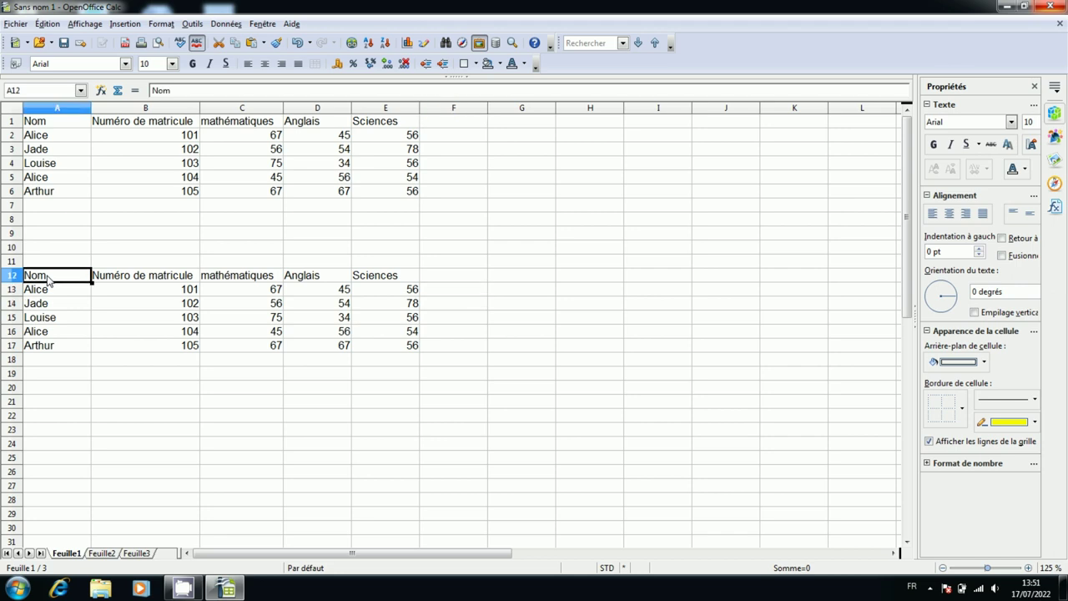
{"action": "left_click", "coordinate": [43, 25]}
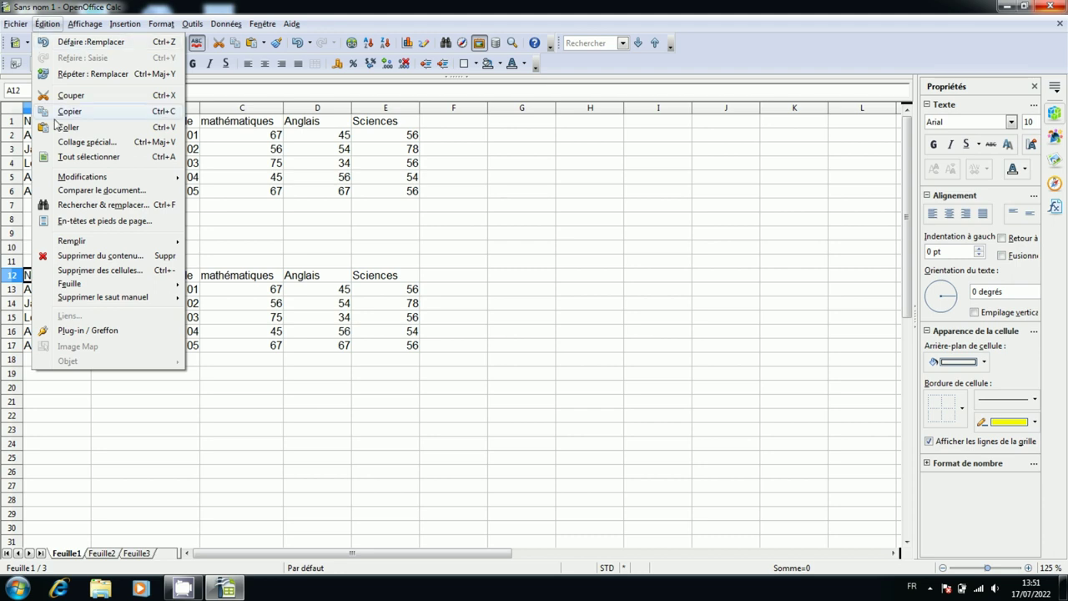
{"action": "mouse_move", "coordinate": [98, 240]}
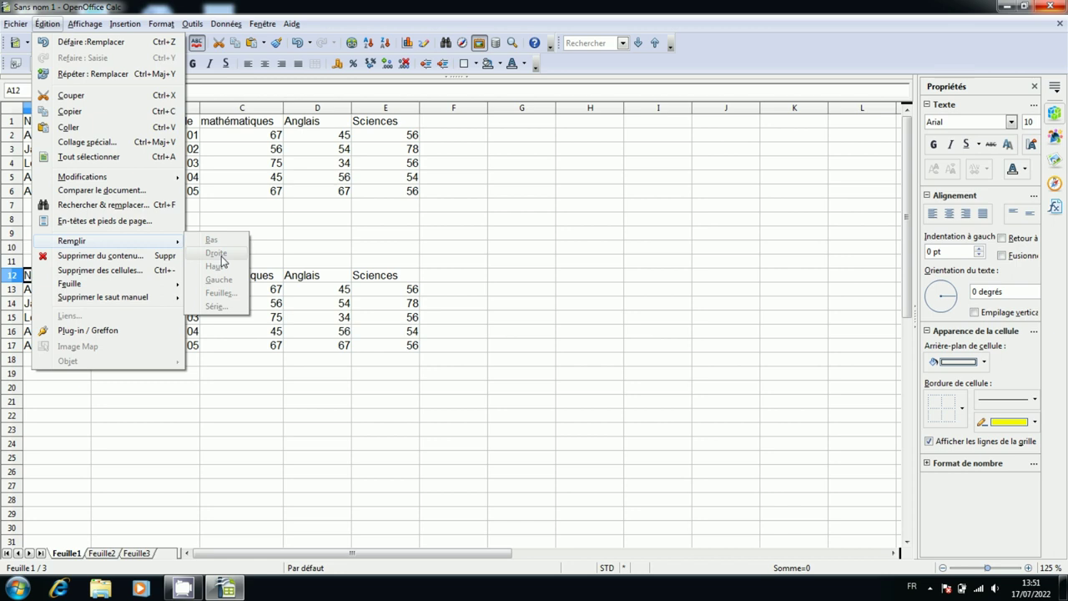
{"action": "left_click", "coordinate": [339, 264]}
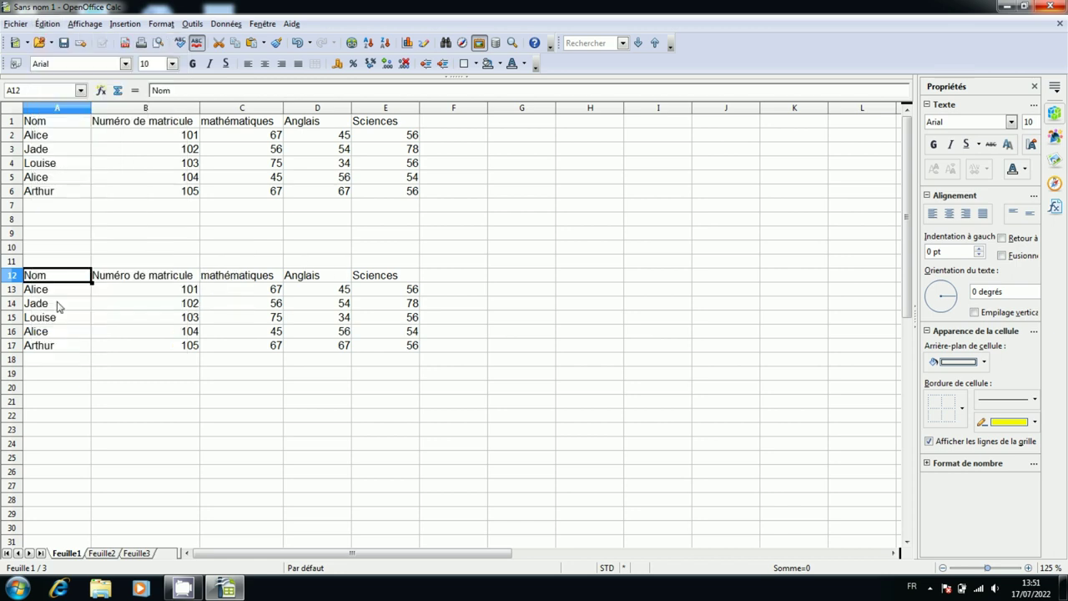
{"action": "left_click_drag", "start_coordinate": [65, 282], "coordinate": [72, 348]}
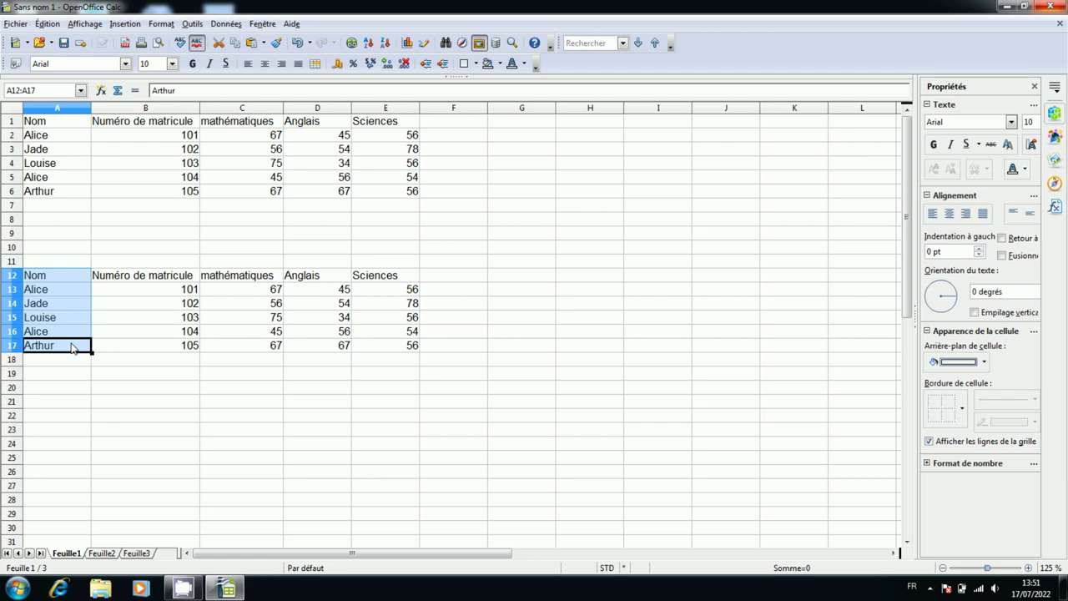
{"action": "left_click", "coordinate": [47, 28]}
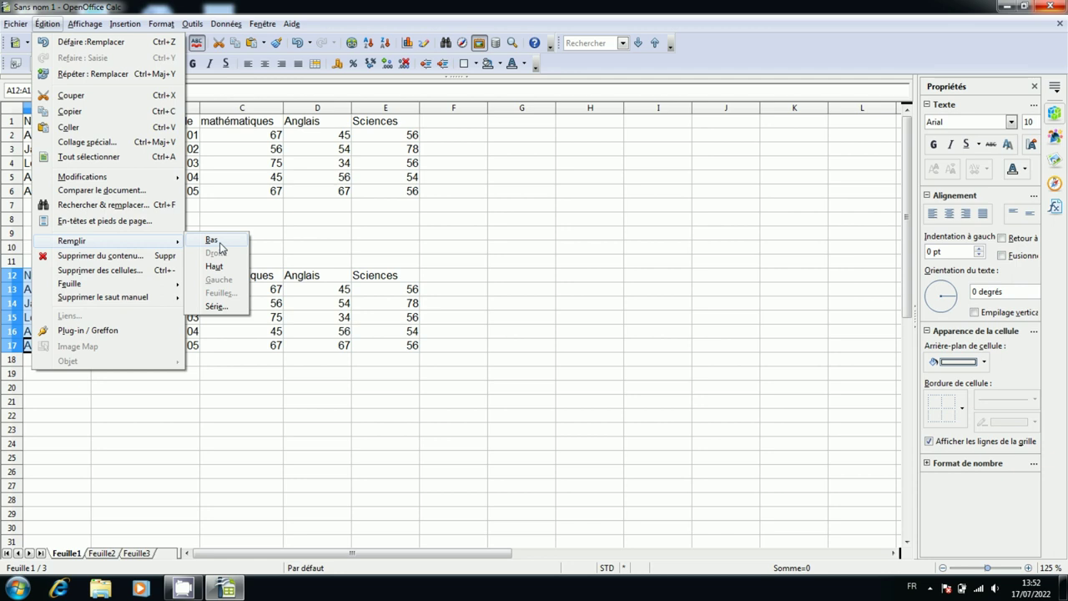
{"action": "left_click", "coordinate": [221, 243]}
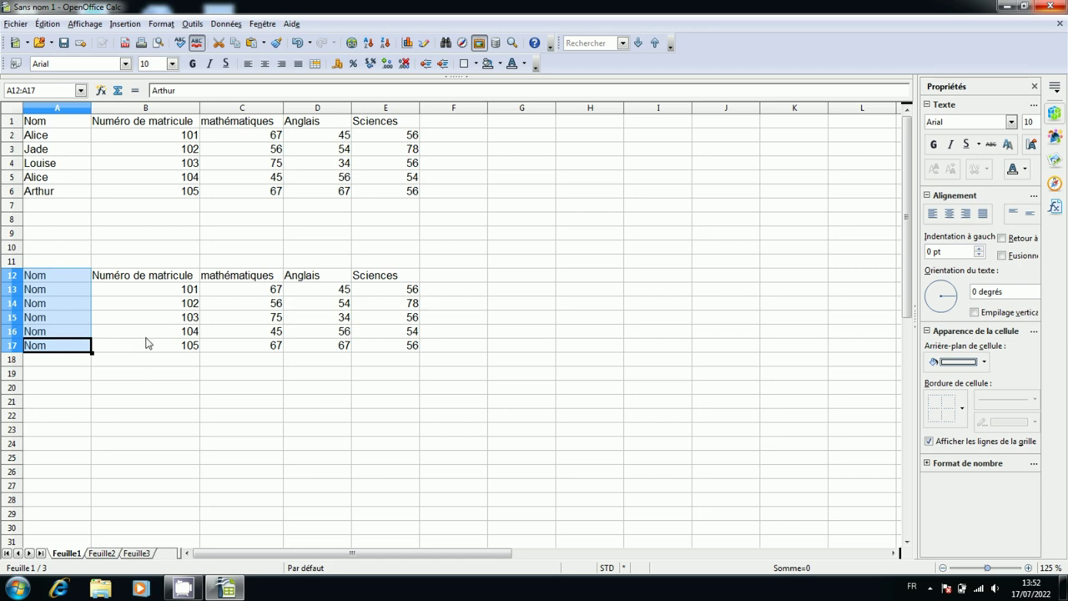
{"action": "left_click", "coordinate": [58, 376]}
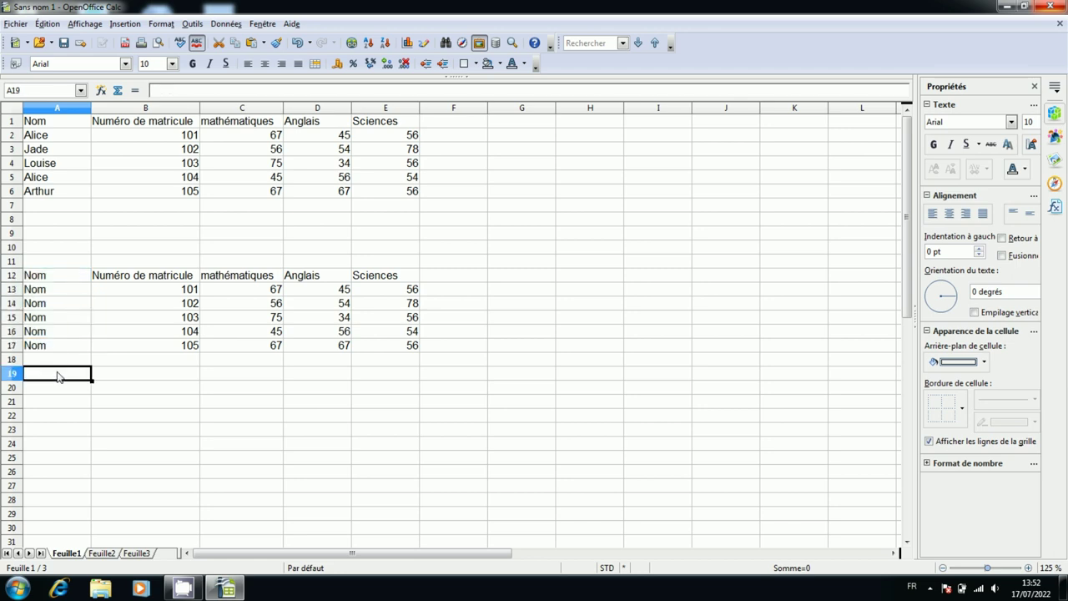
Step: Fill B12:B17 upward so 105 from B17 replaces the header and numbers 101–104
{"action": "left_click", "coordinate": [135, 280]}
{"action": "left_click_drag", "start_coordinate": [134, 280], "coordinate": [139, 347]}
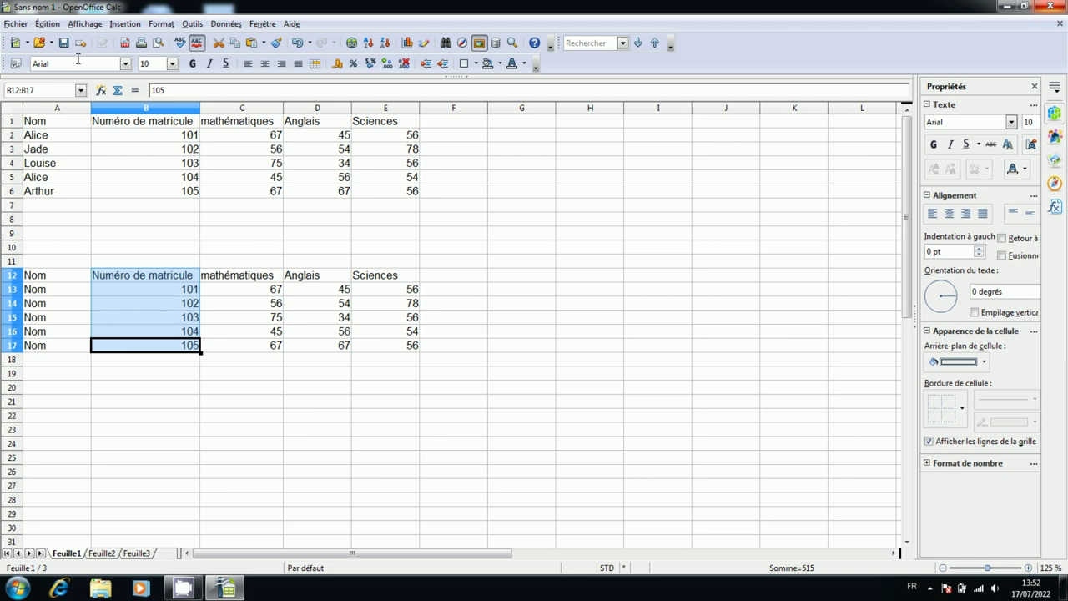
{"action": "left_click", "coordinate": [48, 23]}
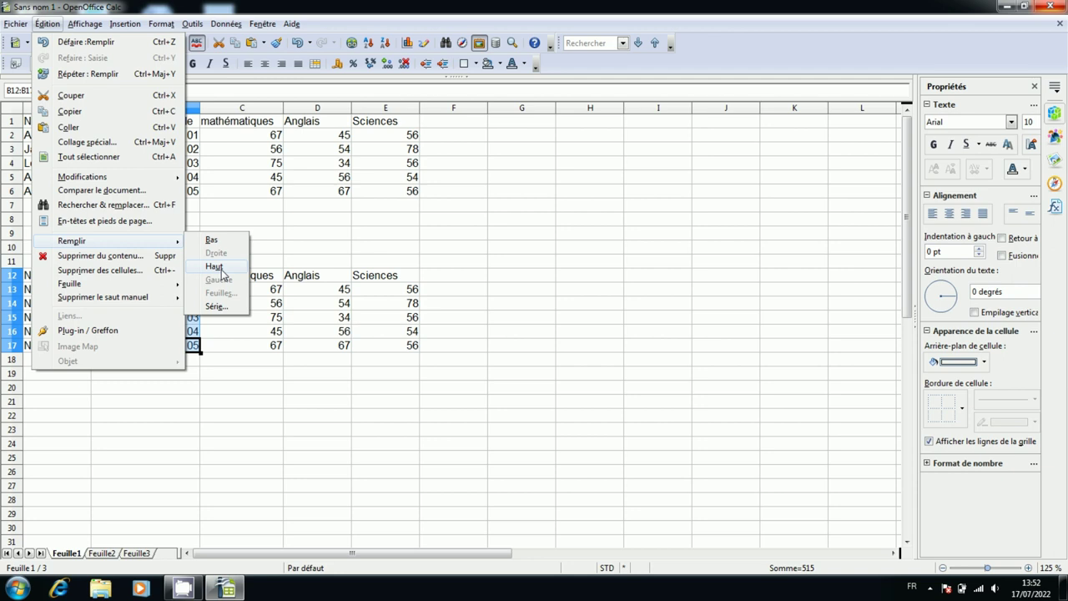
{"action": "left_click", "coordinate": [214, 267]}
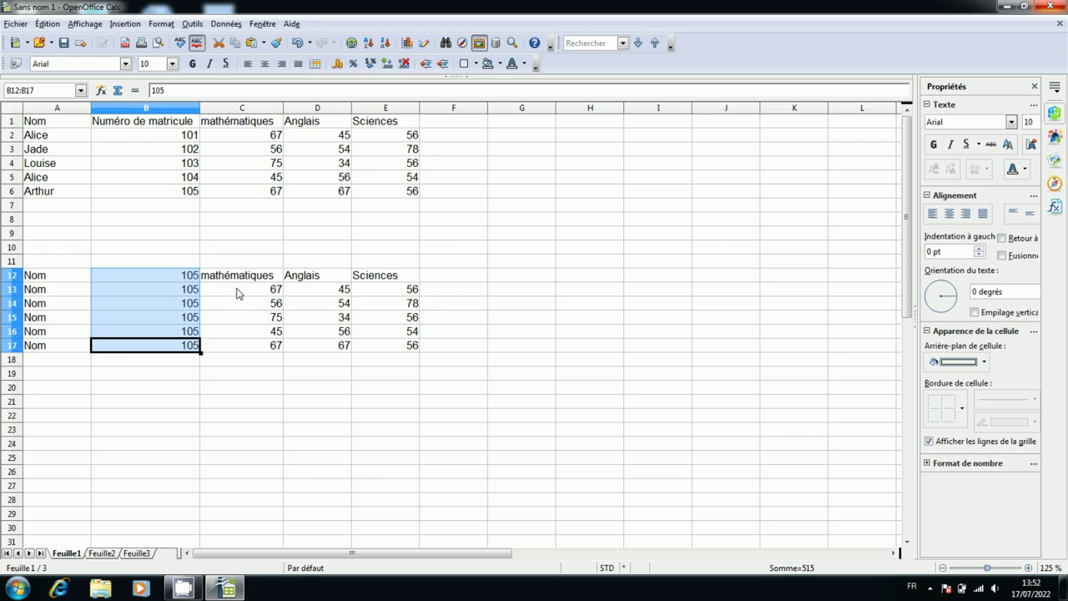
{"action": "left_click_drag", "start_coordinate": [237, 292], "coordinate": [242, 345]}
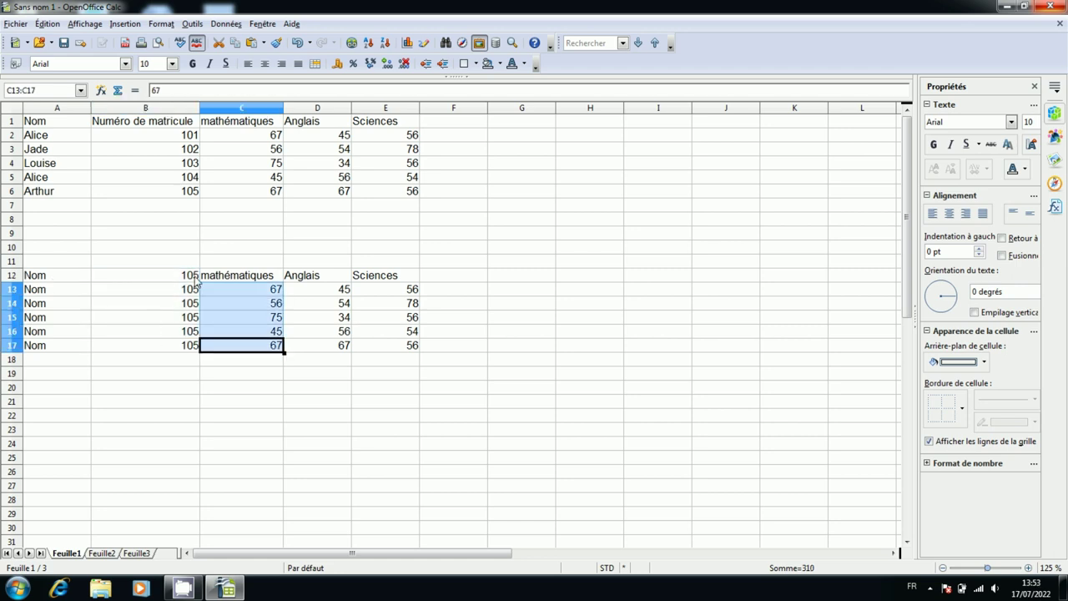
{"action": "left_click", "coordinate": [311, 371]}
{"action": "left_click_drag", "start_coordinate": [255, 294], "coordinate": [409, 291]}
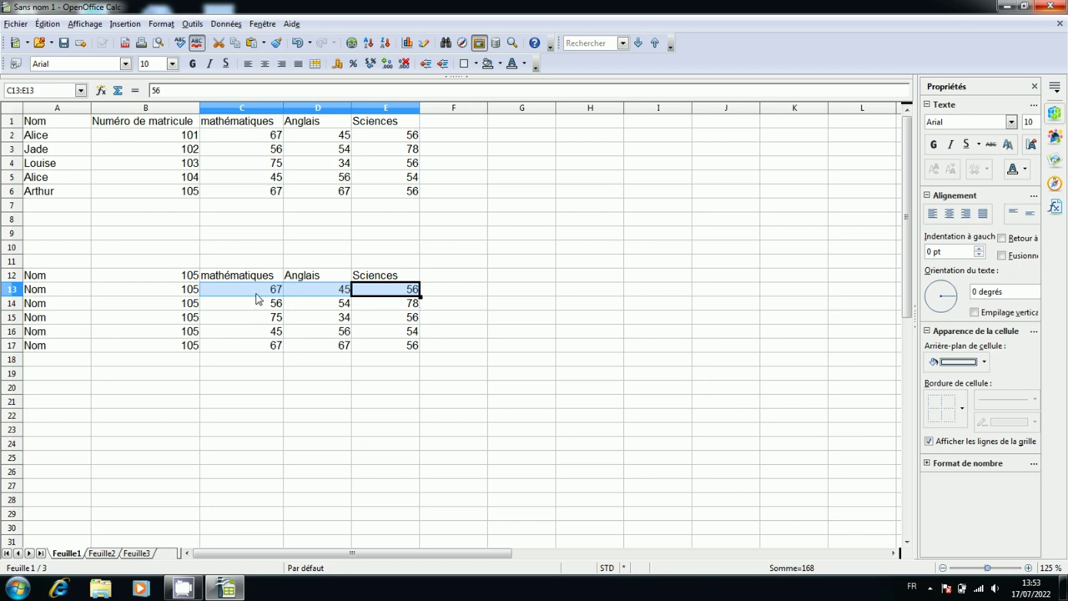
{"action": "left_click", "coordinate": [46, 24]}
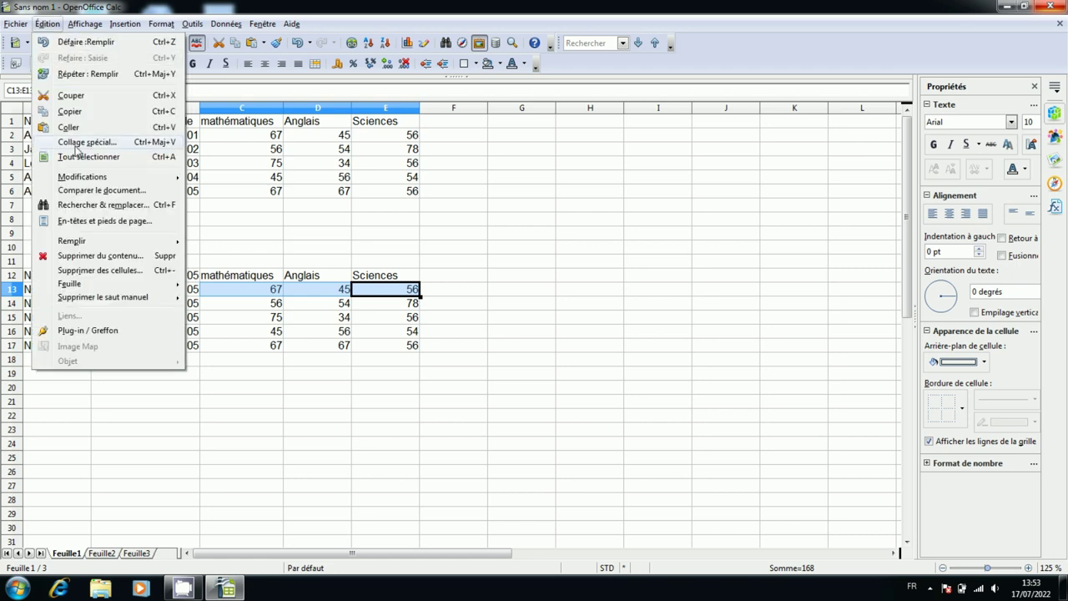
{"action": "mouse_move", "coordinate": [100, 240]}
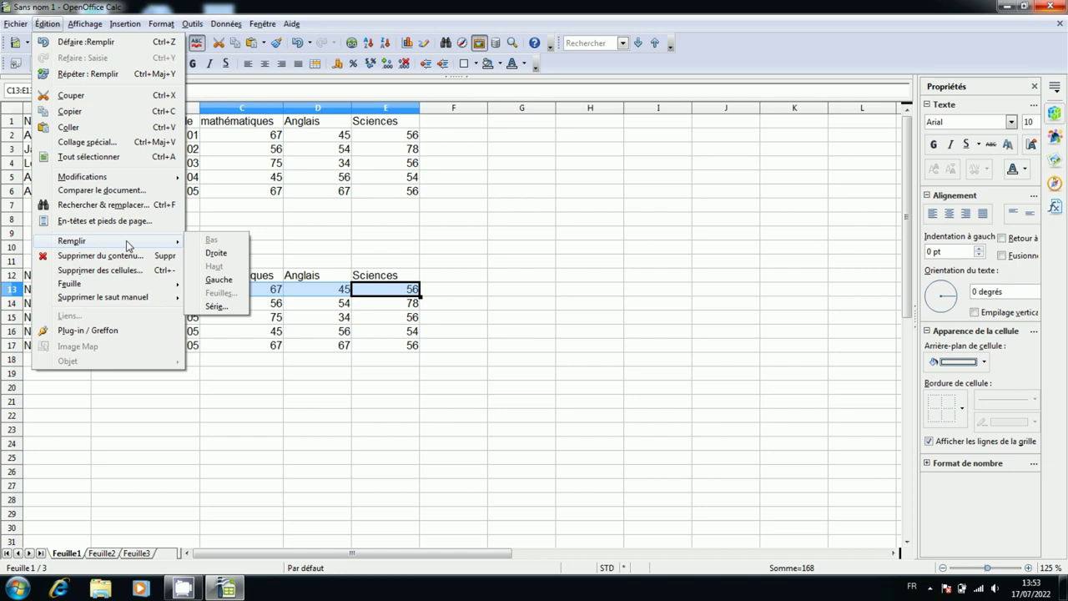
{"action": "left_click", "coordinate": [241, 317]}
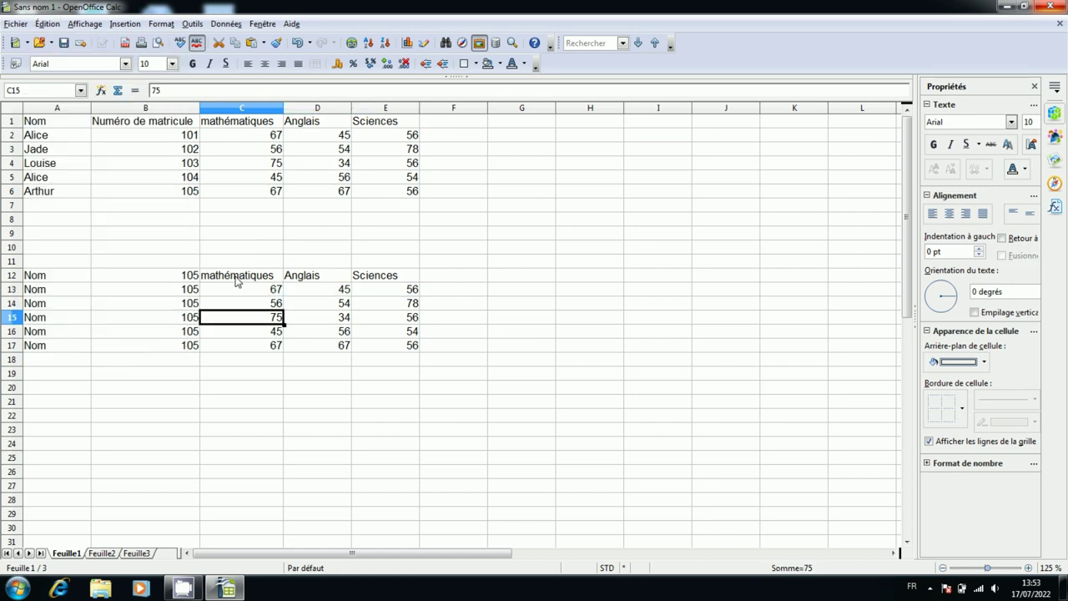
Step: Fill C11:D17 rightward so Anglais becomes mathématiques with marks 67, 56, 75, 45, 67
{"action": "mouse_move", "coordinate": [235, 262]}
{"action": "left_mouse_down"}
{"action": "mouse_move", "coordinate": [308, 287]}
{"action": "mouse_move", "coordinate": [320, 347]}
{"action": "left_mouse_up"}
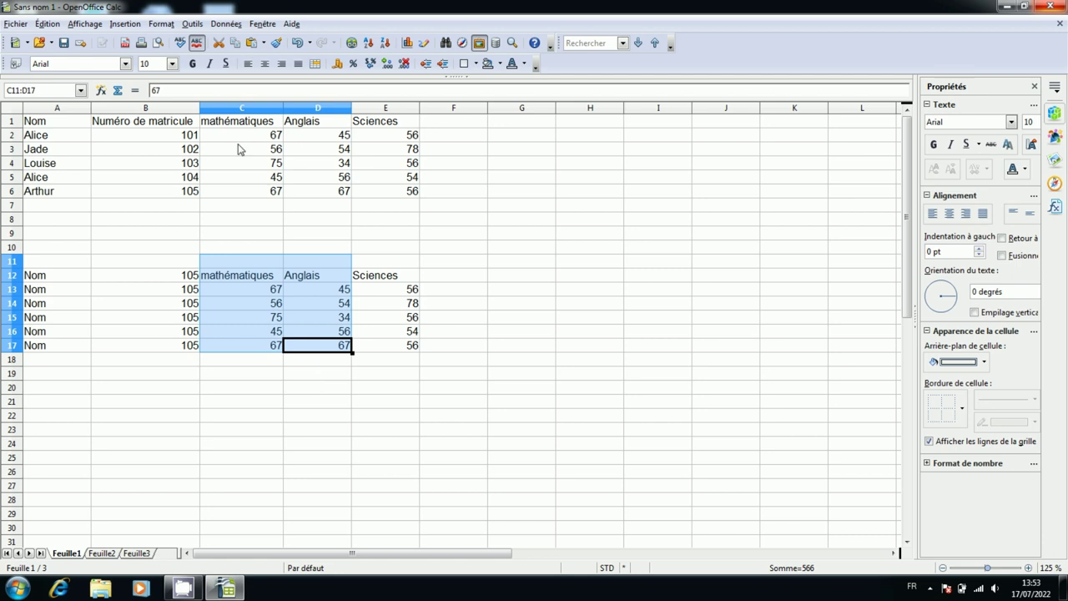
{"action": "left_click", "coordinate": [45, 24]}
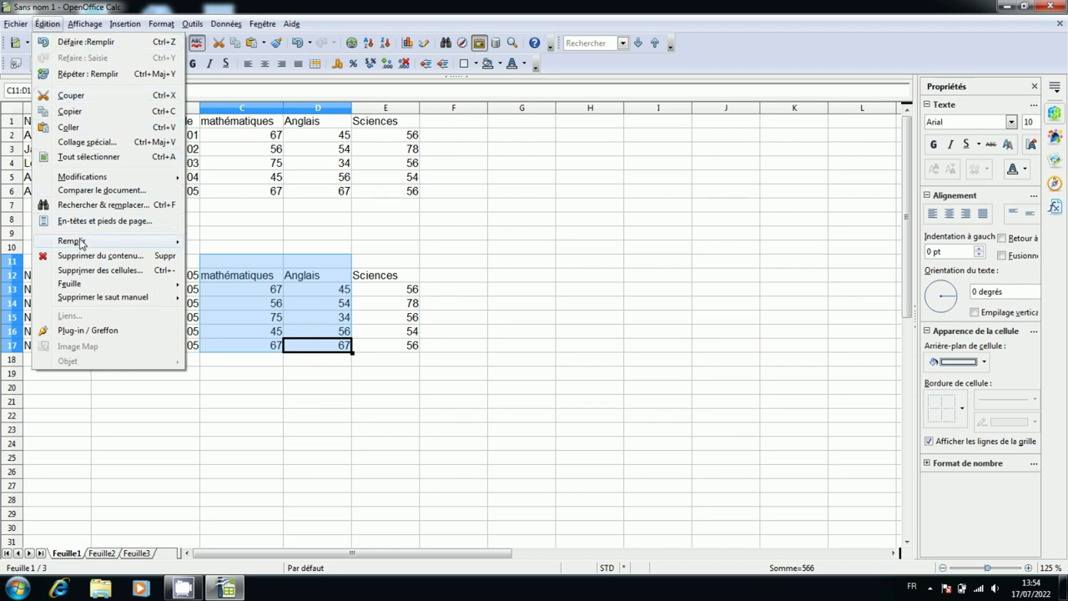
{"action": "mouse_move", "coordinate": [72, 240]}
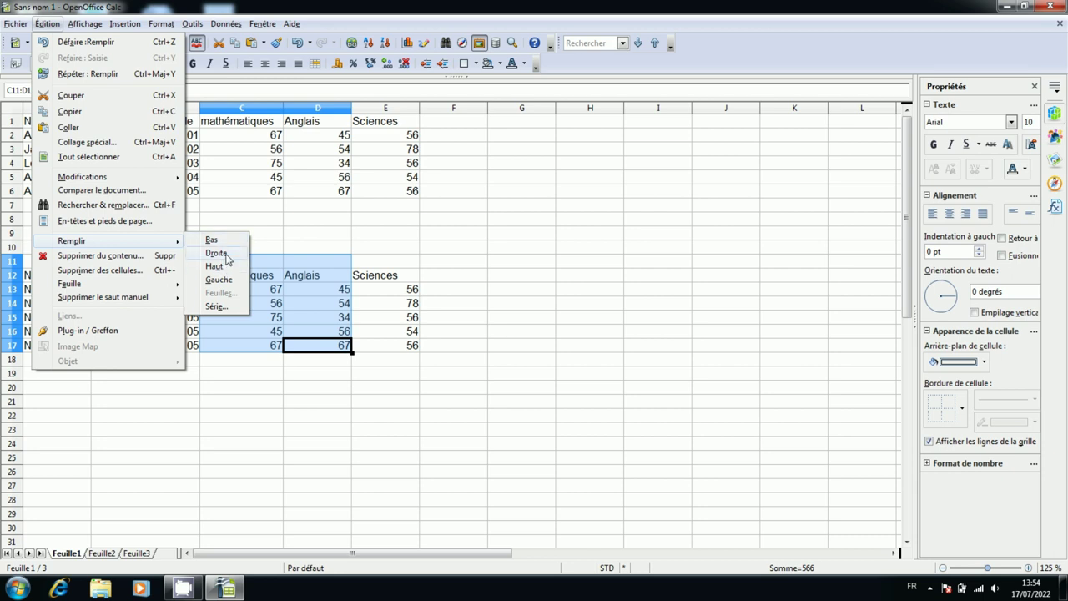
{"action": "left_click", "coordinate": [216, 253]}
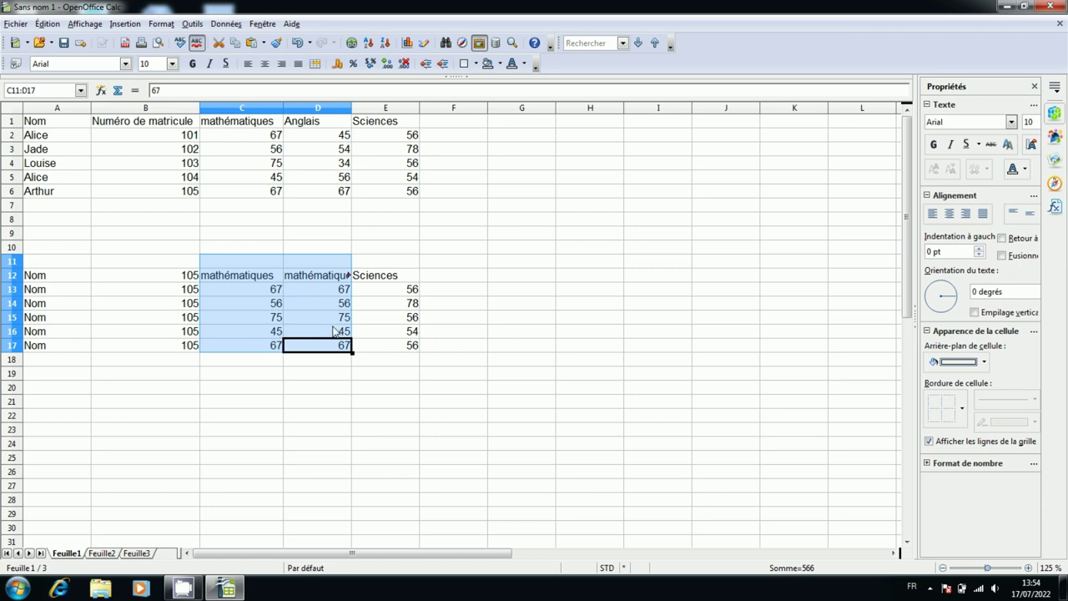
{"action": "left_click", "coordinate": [442, 318]}
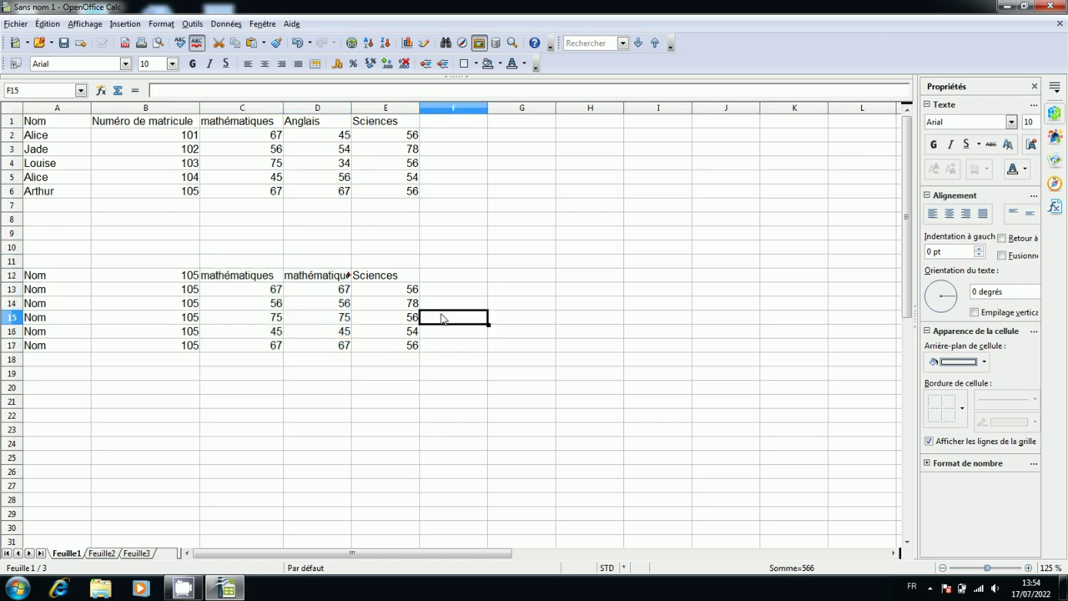
{"action": "left_click", "coordinate": [335, 278]}
Step: Fill D12:E17 leftward so column D copies the Sciences header and values from column E
{"action": "left_click_drag", "start_coordinate": [335, 287], "coordinate": [365, 344]}
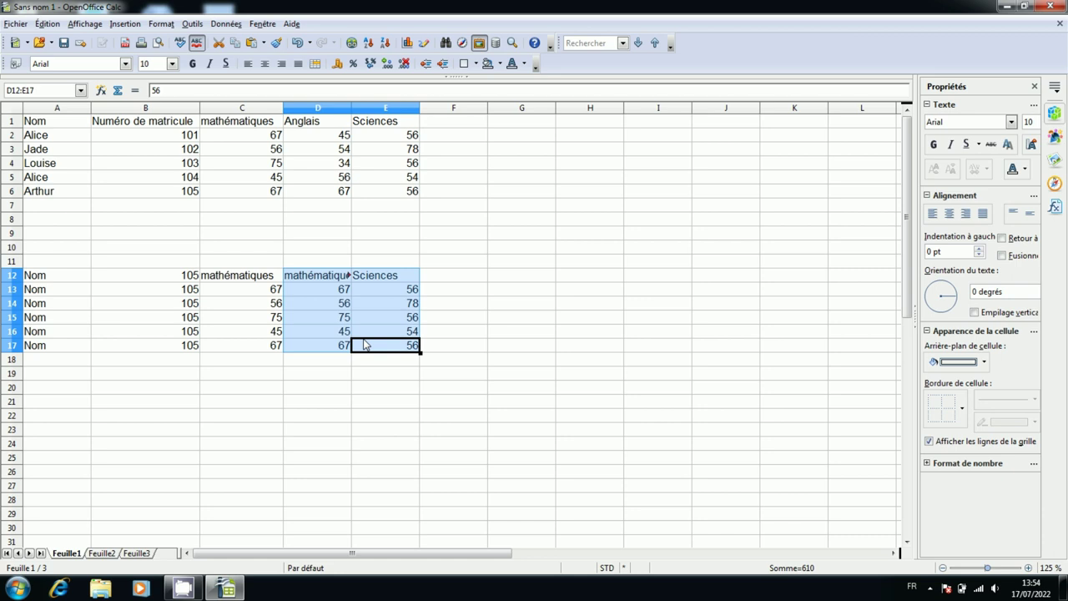
{"action": "left_click", "coordinate": [47, 23]}
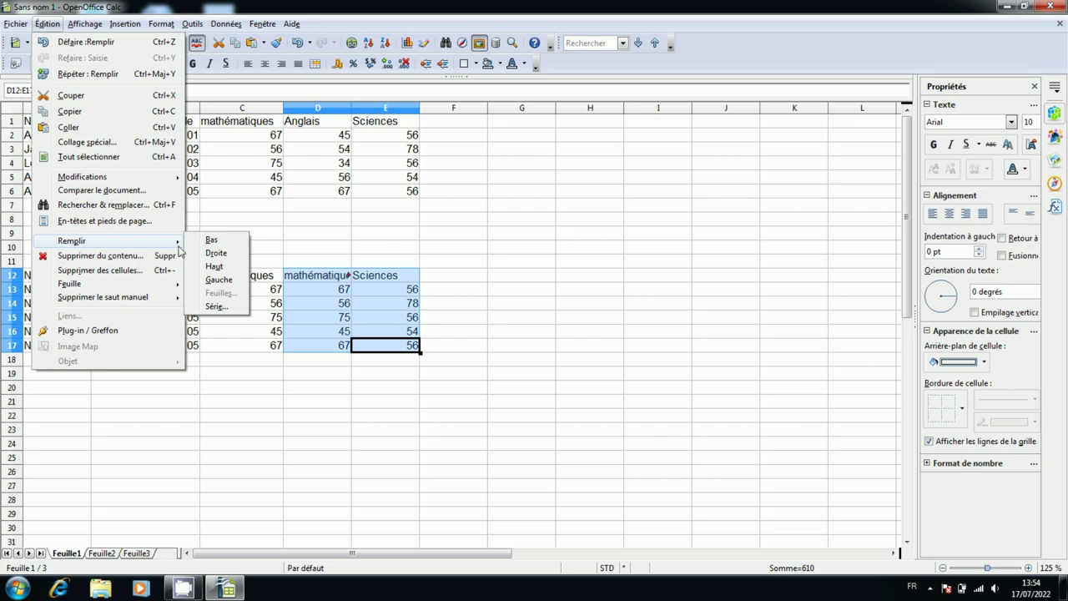
{"action": "left_click", "coordinate": [219, 279]}
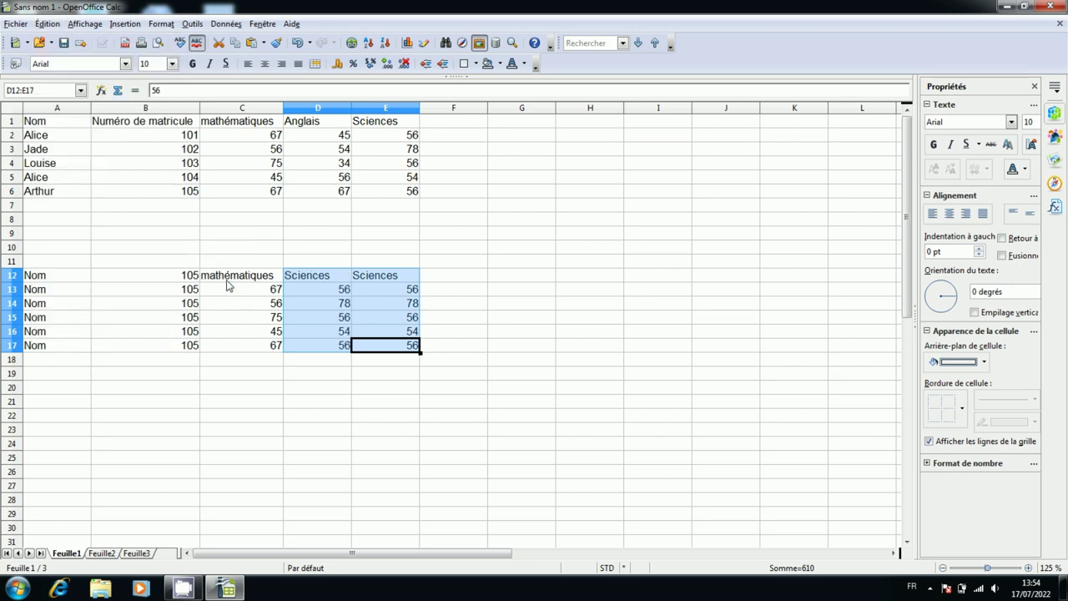
{"action": "left_click", "coordinate": [337, 376]}
{"action": "left_click", "coordinate": [331, 406]}
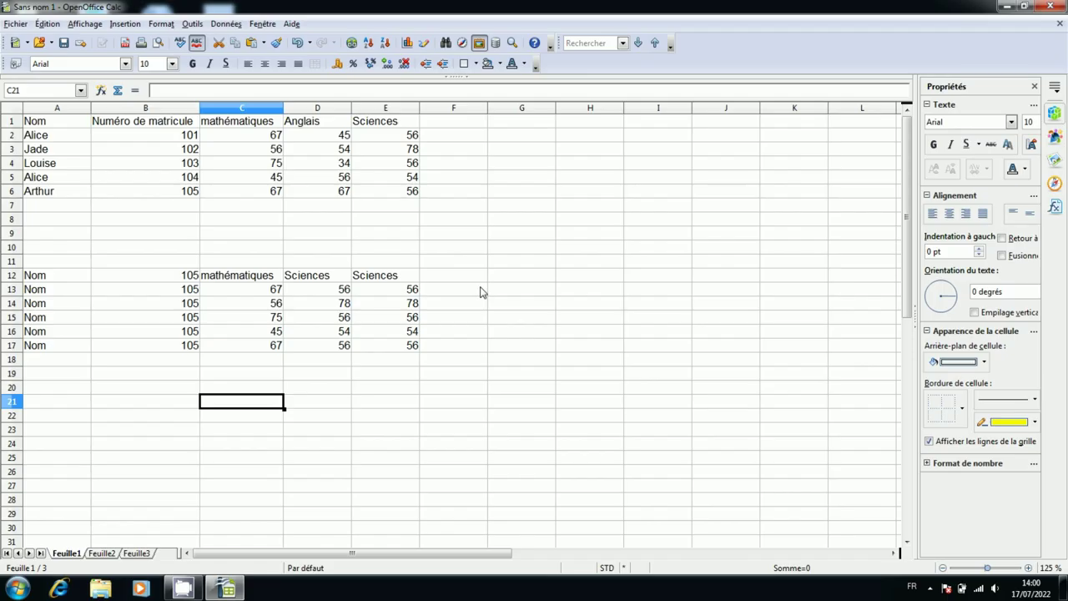
Step: Select the empty cell F13 on Feuille1
{"action": "left_click", "coordinate": [482, 290]}
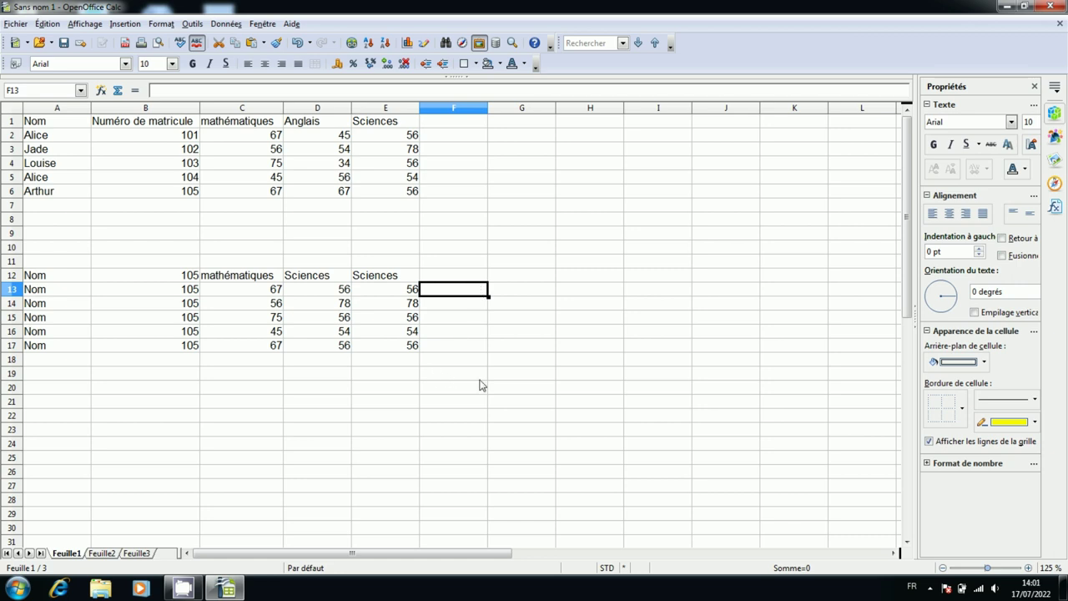
{"action": "left_click", "coordinate": [48, 25]}
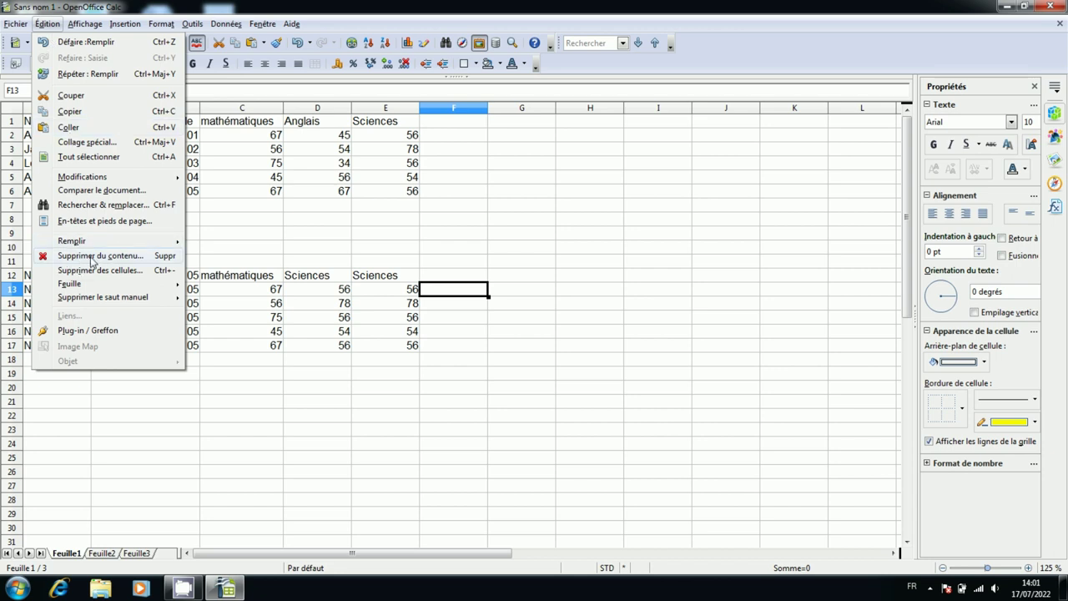
{"action": "left_click", "coordinate": [93, 258]}
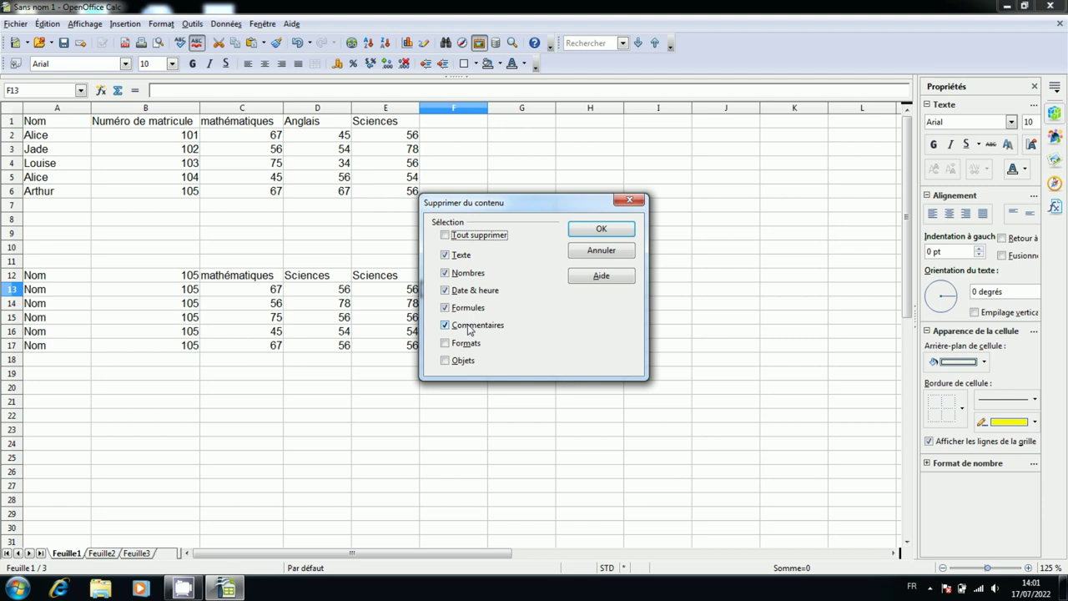
{"action": "left_click", "coordinate": [632, 204]}
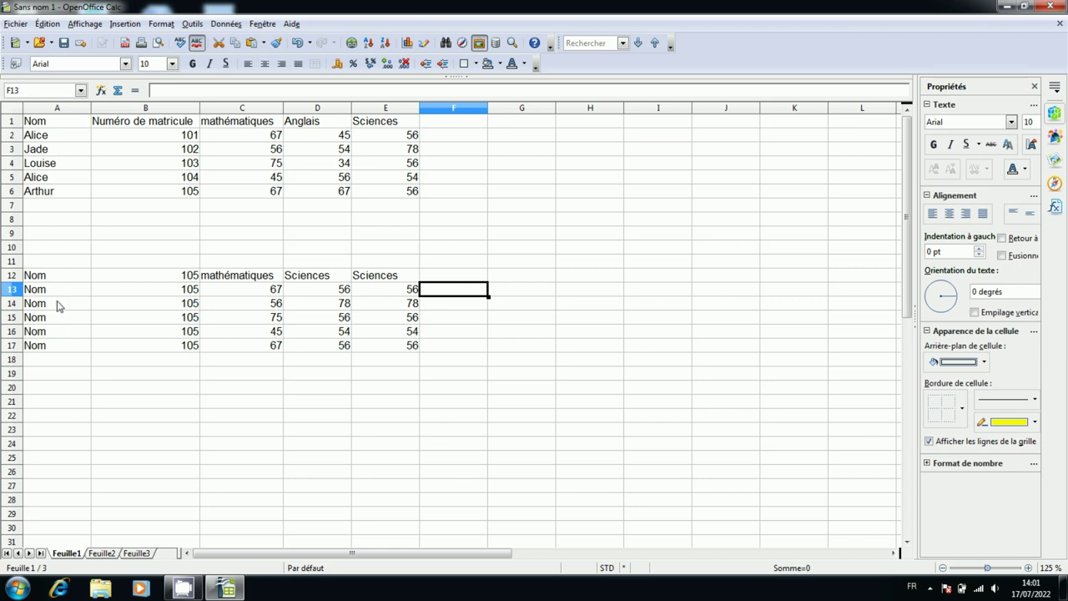
Step: Delete only the numbers from A12:E17, with Texte unchecked so the text labels stay
{"action": "mouse_move", "coordinate": [52, 276]}
{"action": "left_mouse_down"}
{"action": "mouse_move", "coordinate": [153, 347]}
{"action": "mouse_move", "coordinate": [399, 351]}
{"action": "left_mouse_up"}
{"action": "key", "text": "BackSpace"}
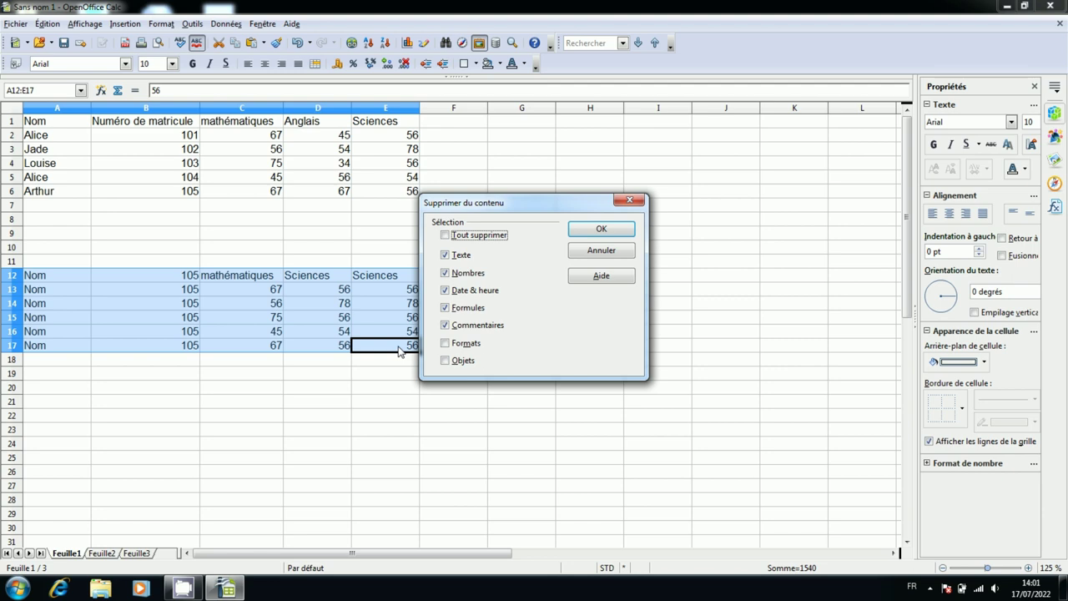
{"action": "left_click", "coordinate": [461, 255]}
{"action": "left_click", "coordinate": [577, 234]}
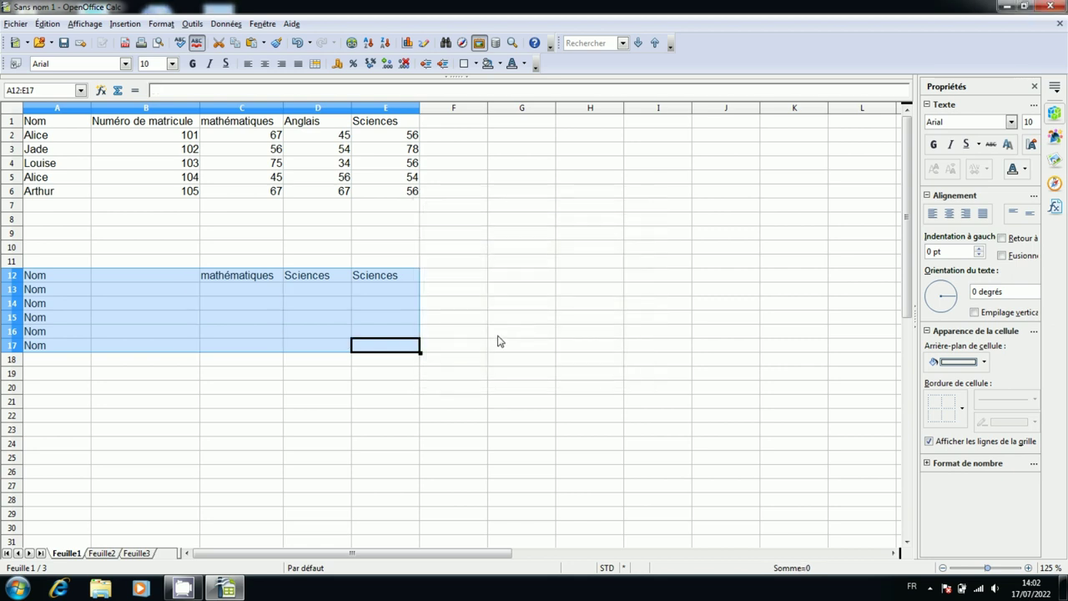
{"action": "left_click", "coordinate": [497, 336]}
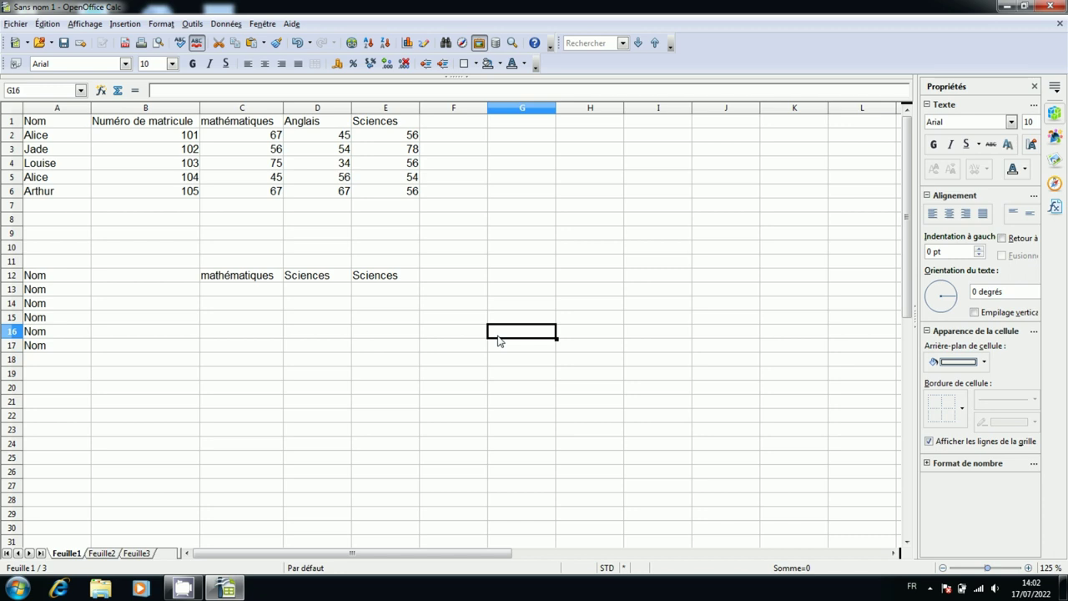
Step: Delete all remaining contents of A12:F18, including text, so the area is empty
{"action": "left_click_drag", "start_coordinate": [34, 276], "coordinate": [436, 364]}
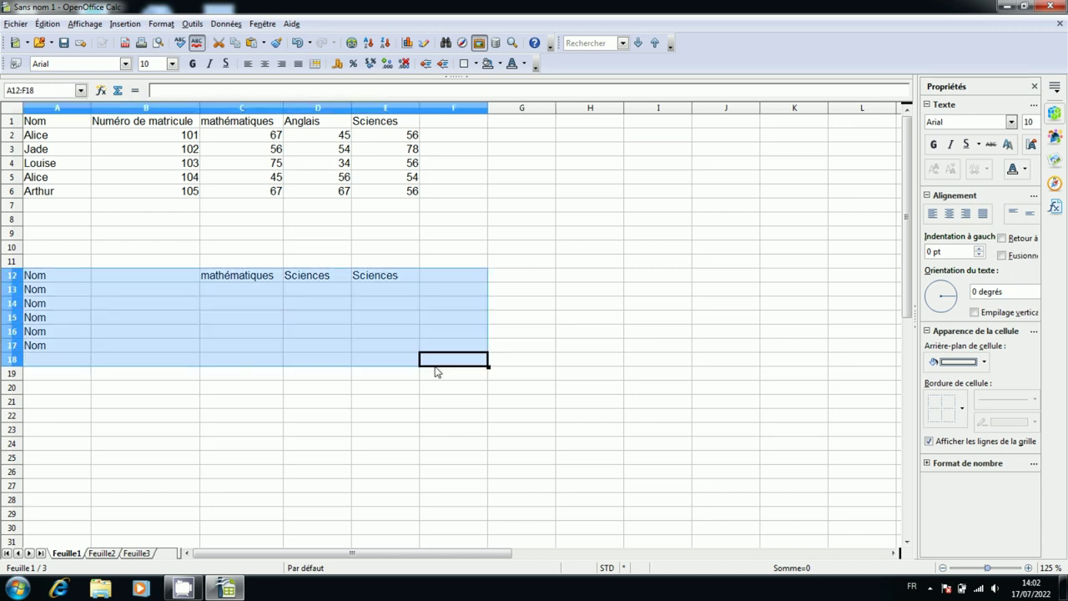
{"action": "key", "text": "Delete"}
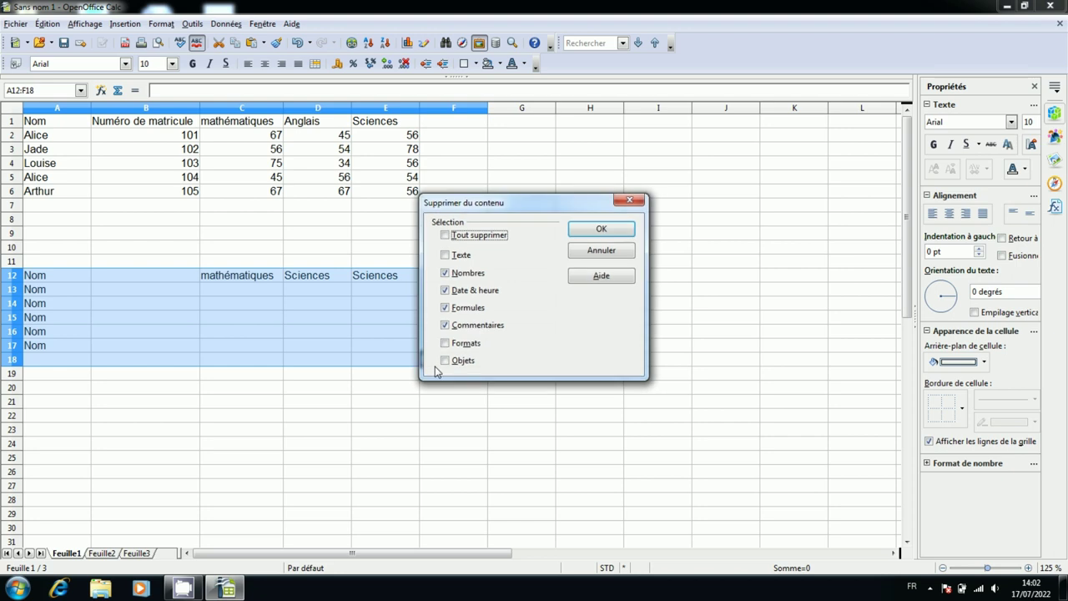
{"action": "left_click", "coordinate": [458, 263]}
{"action": "left_click", "coordinate": [584, 231]}
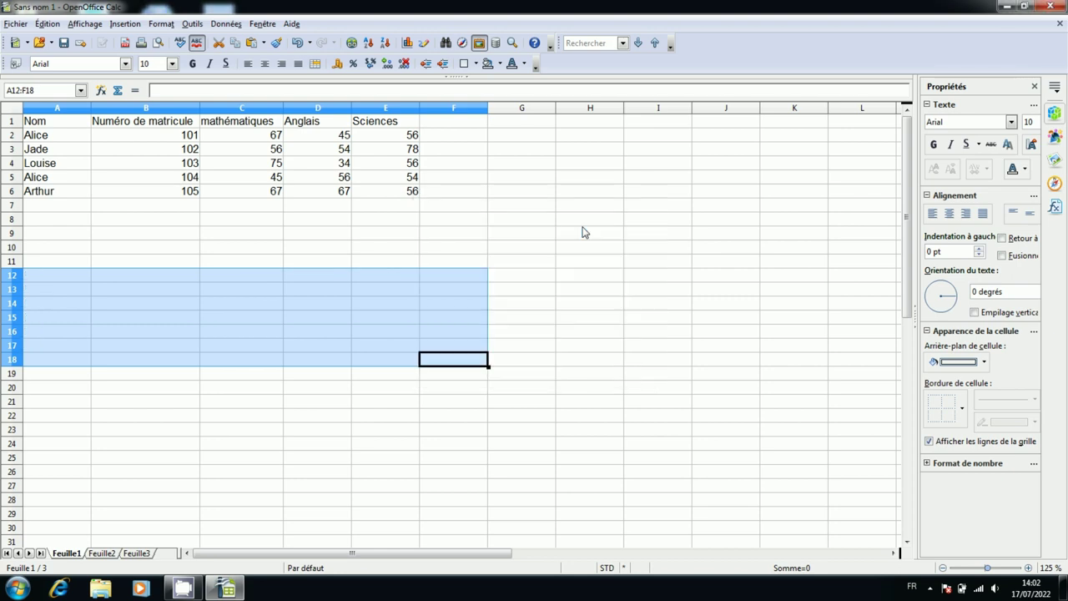
{"action": "left_click", "coordinate": [525, 288]}
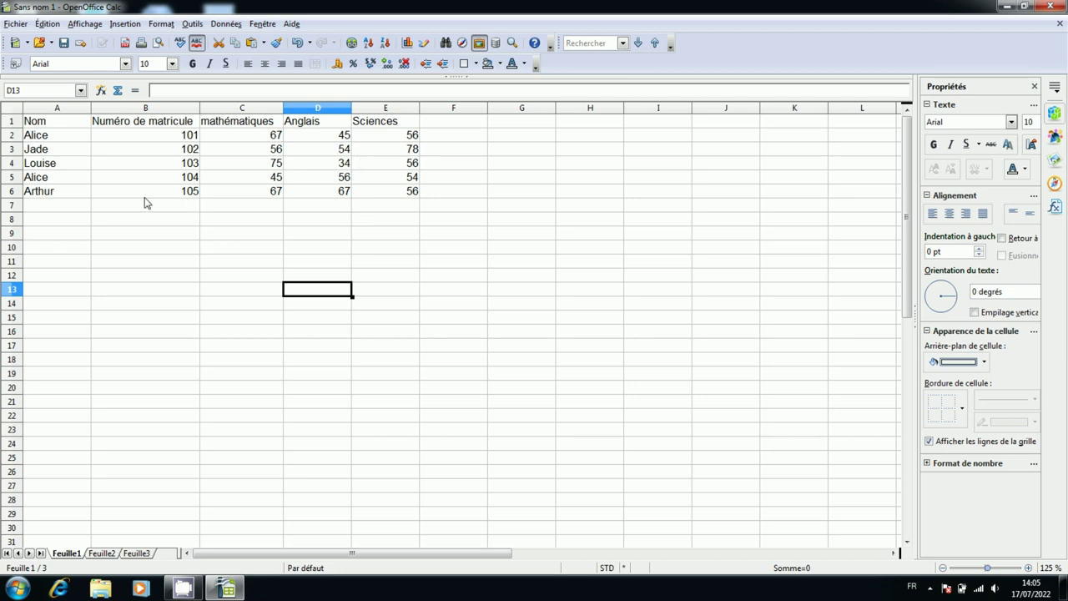
Step: On Feuille2, delete cell A6 using Déplacer les cellules vers le haut
{"action": "left_click", "coordinate": [101, 553]}
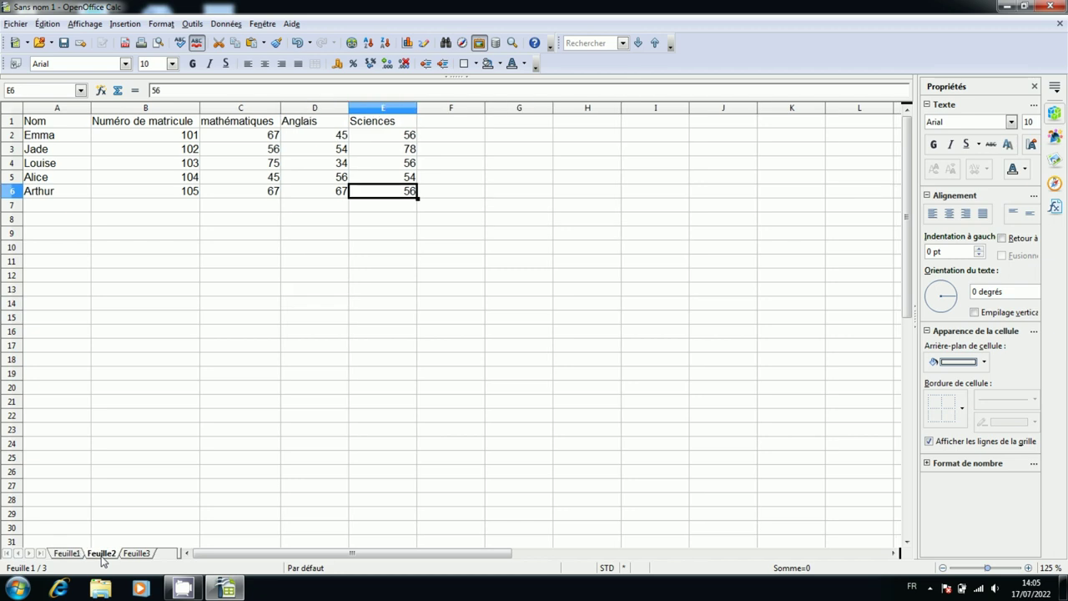
{"action": "left_click", "coordinate": [71, 197]}
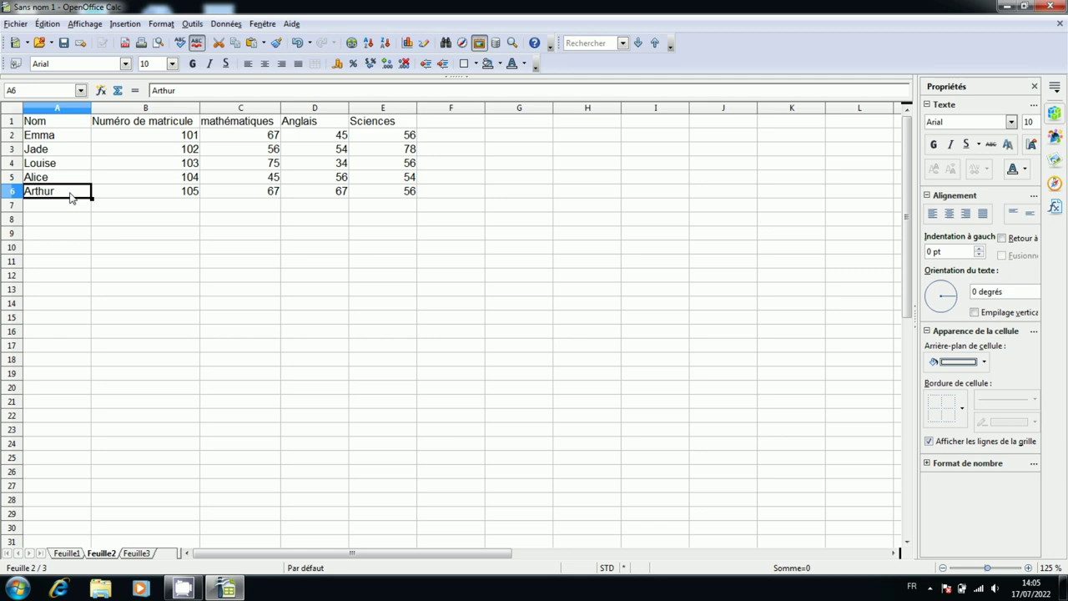
{"action": "left_click", "coordinate": [46, 24]}
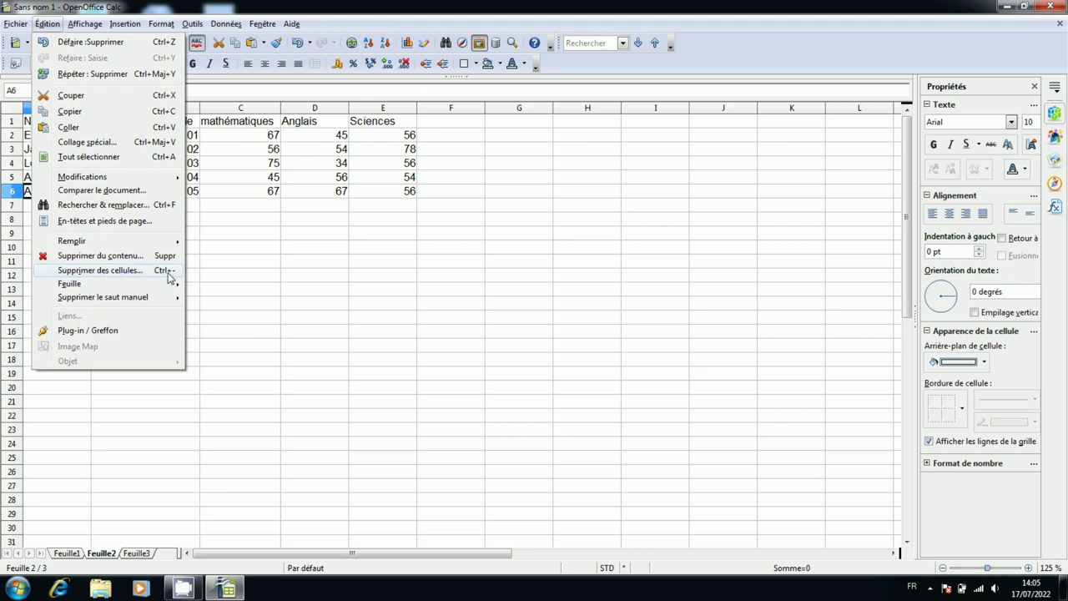
{"action": "left_click", "coordinate": [169, 271]}
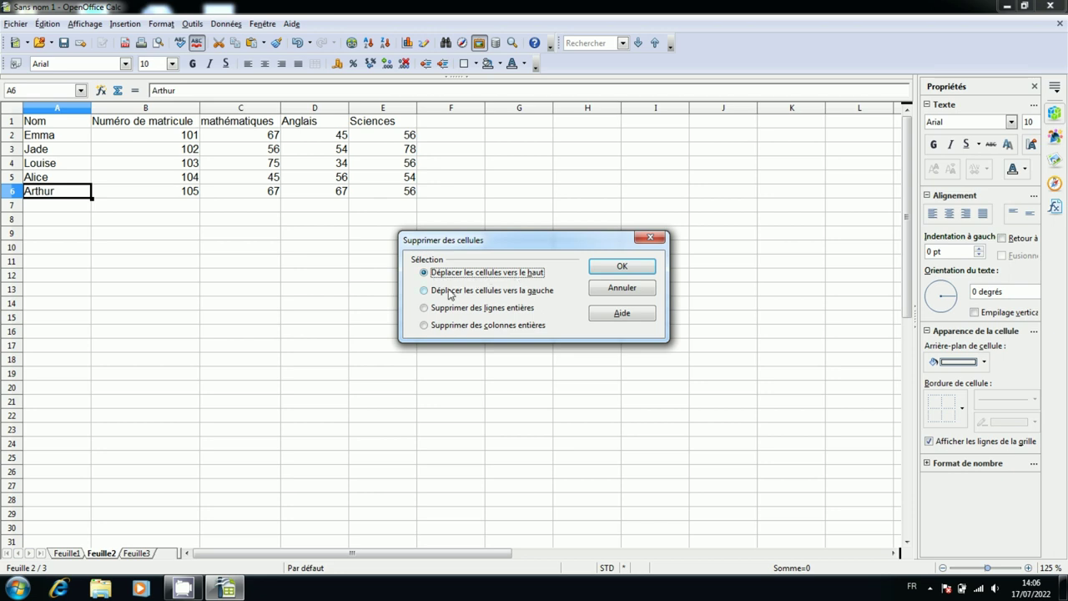
{"action": "left_click", "coordinate": [445, 294]}
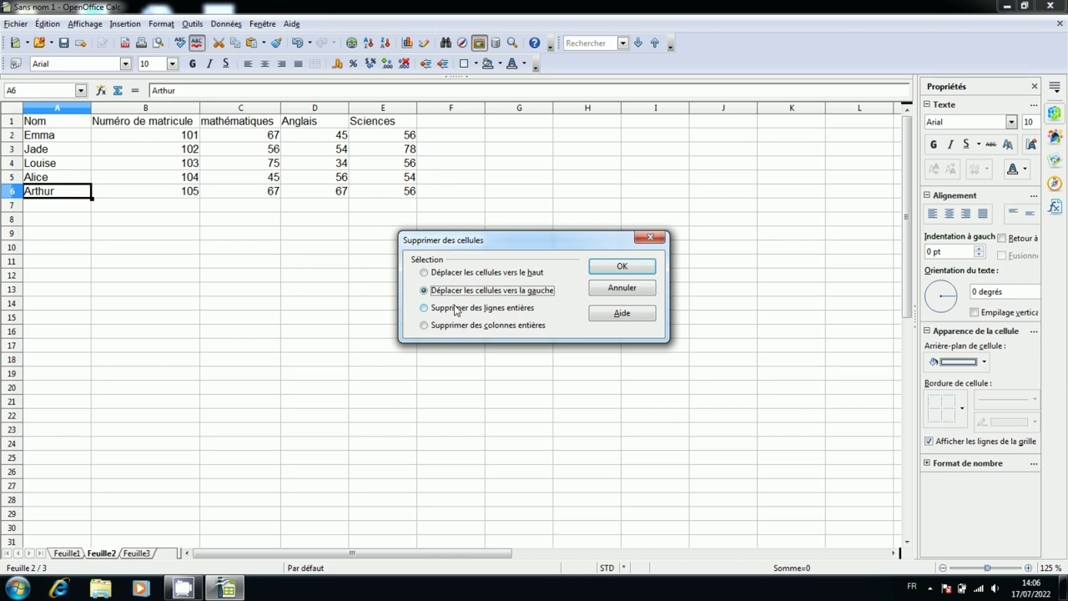
{"action": "left_click", "coordinate": [445, 277]}
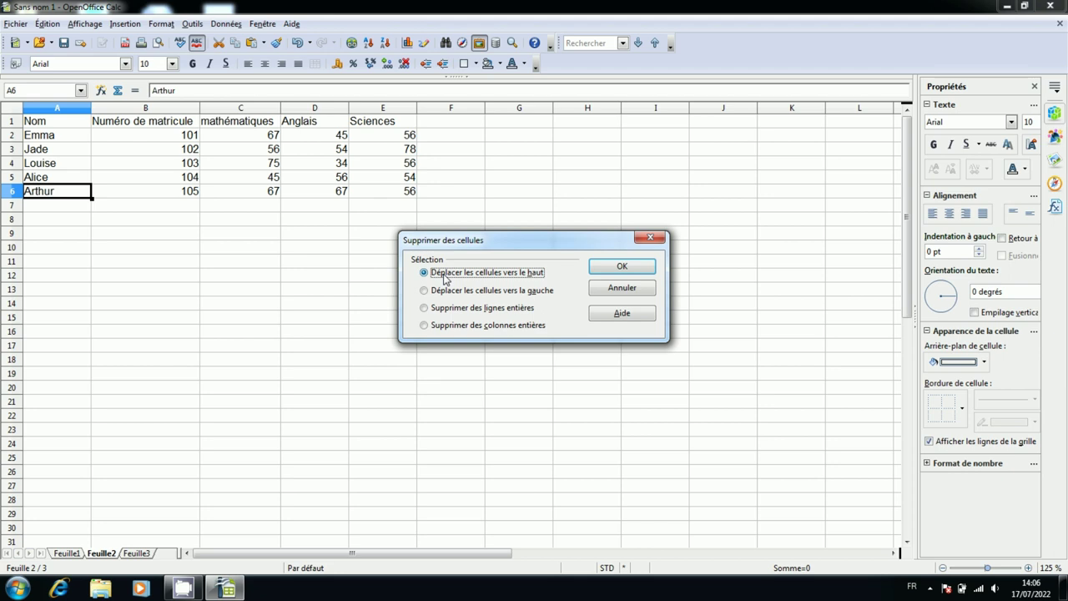
{"action": "left_click", "coordinate": [606, 267]}
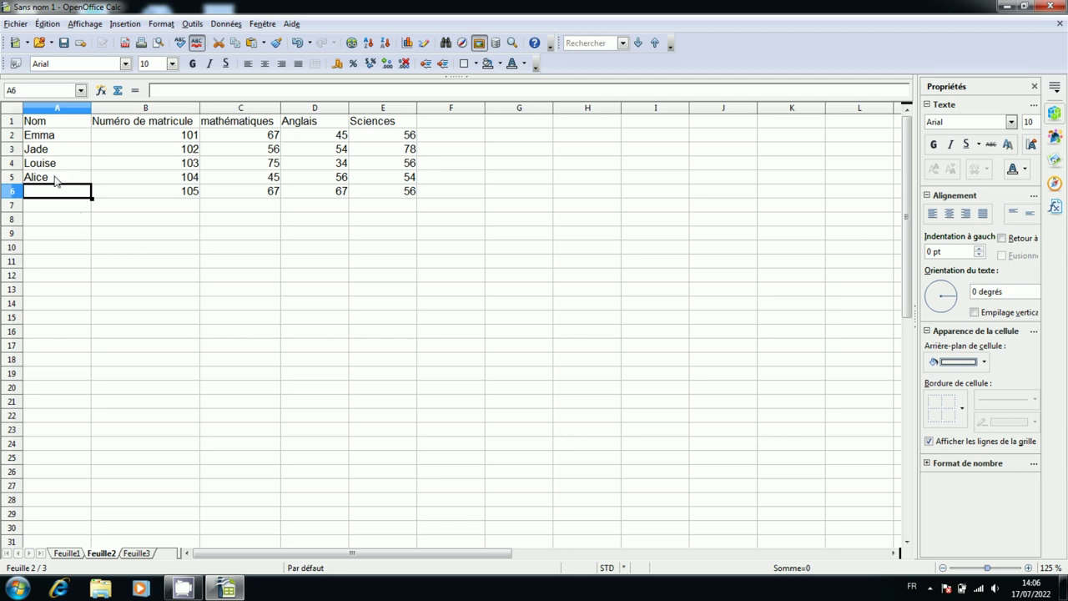
Step: Delete the 105 in B6 using Déplacer les cellules vers la gauche
{"action": "left_click", "coordinate": [147, 183]}
{"action": "left_click", "coordinate": [134, 194]}
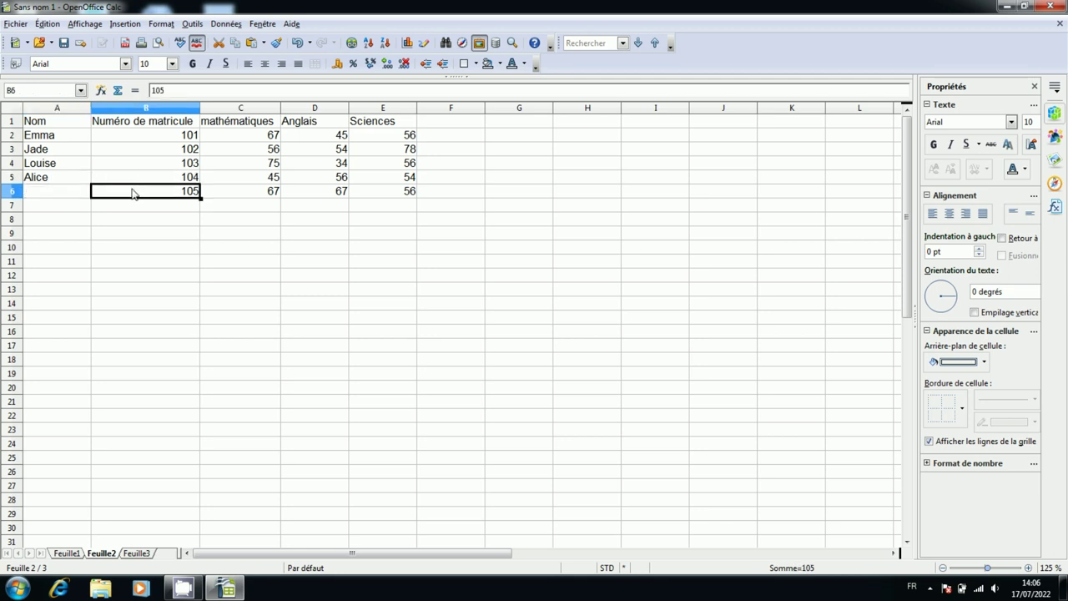
{"action": "left_click", "coordinate": [47, 25]}
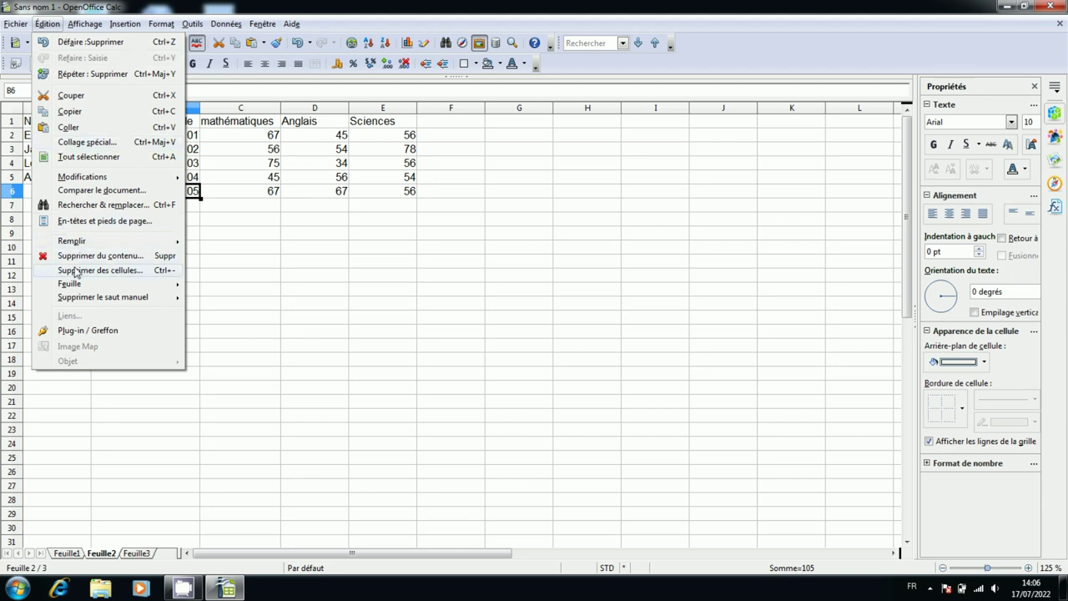
{"action": "left_click", "coordinate": [76, 271]}
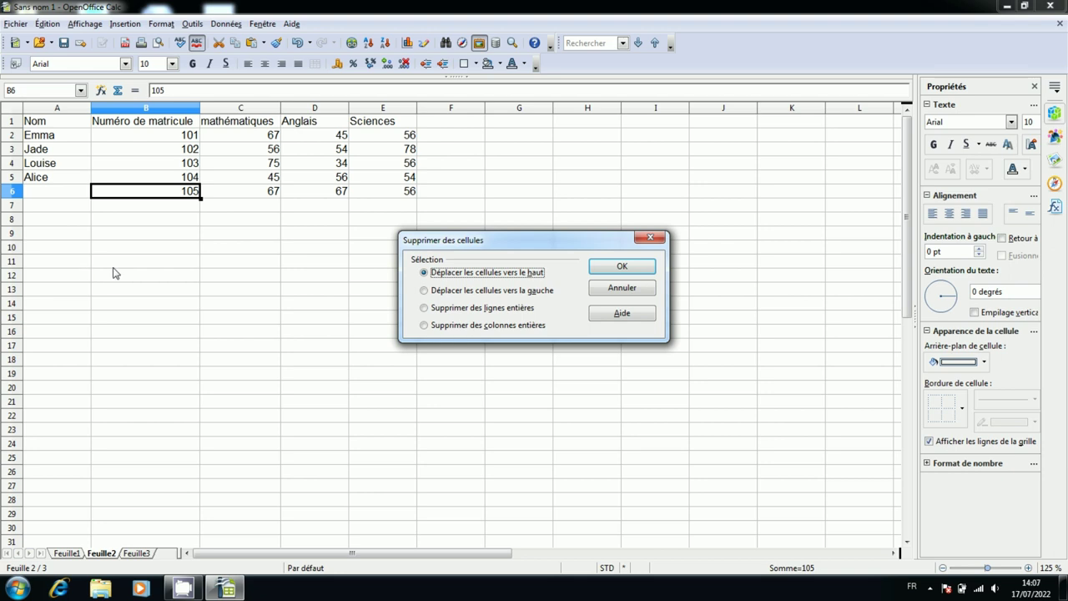
{"action": "left_click", "coordinate": [453, 297]}
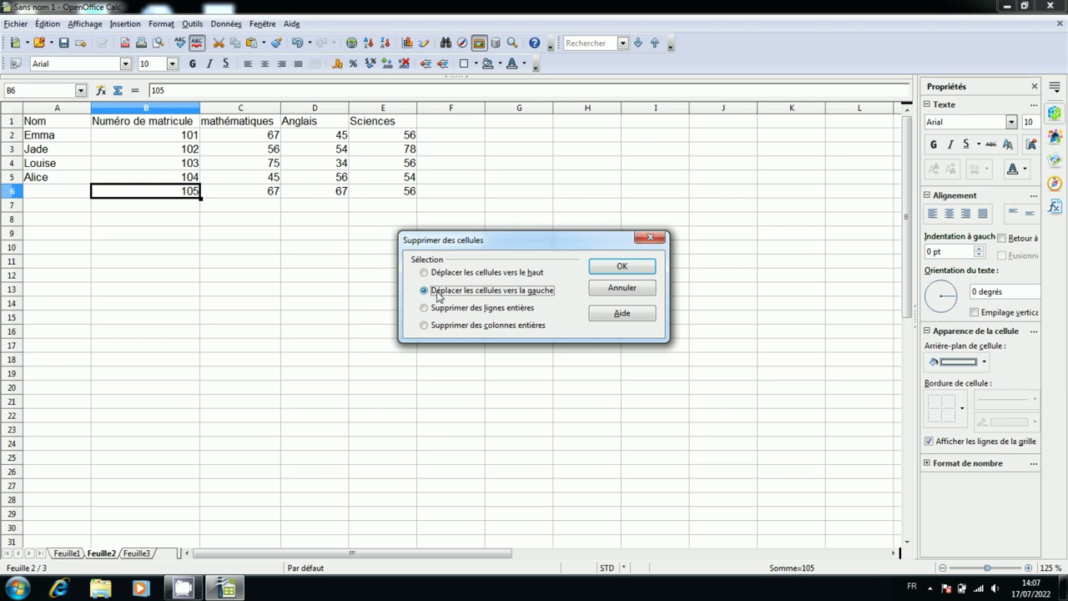
{"action": "left_click", "coordinate": [604, 270]}
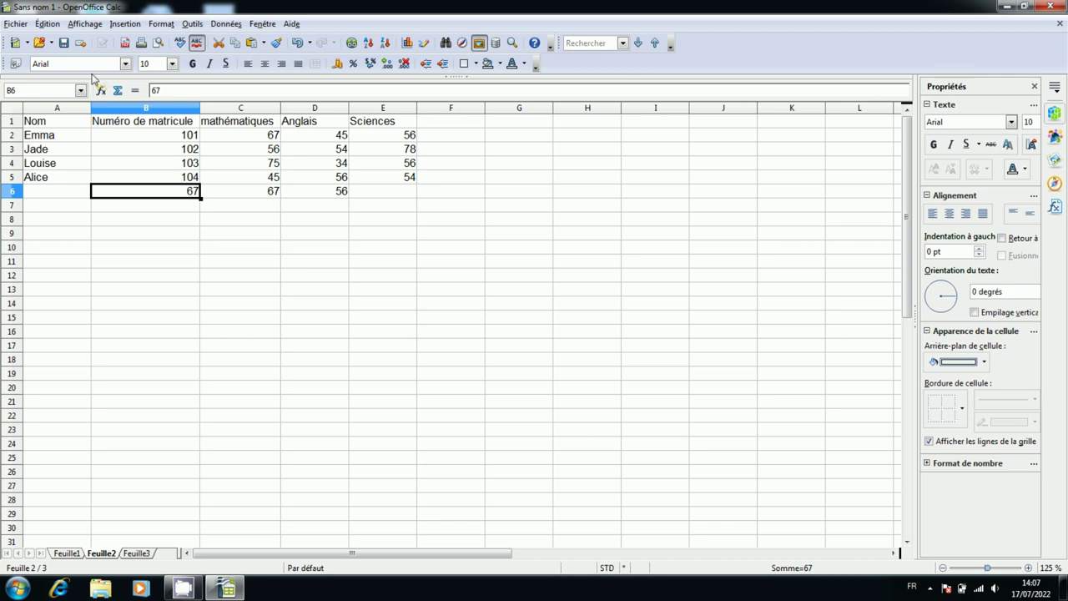
Step: Remove row 6 using Supprimer des lignes entières in Supprimer des cellules
{"action": "left_click", "coordinate": [49, 23]}
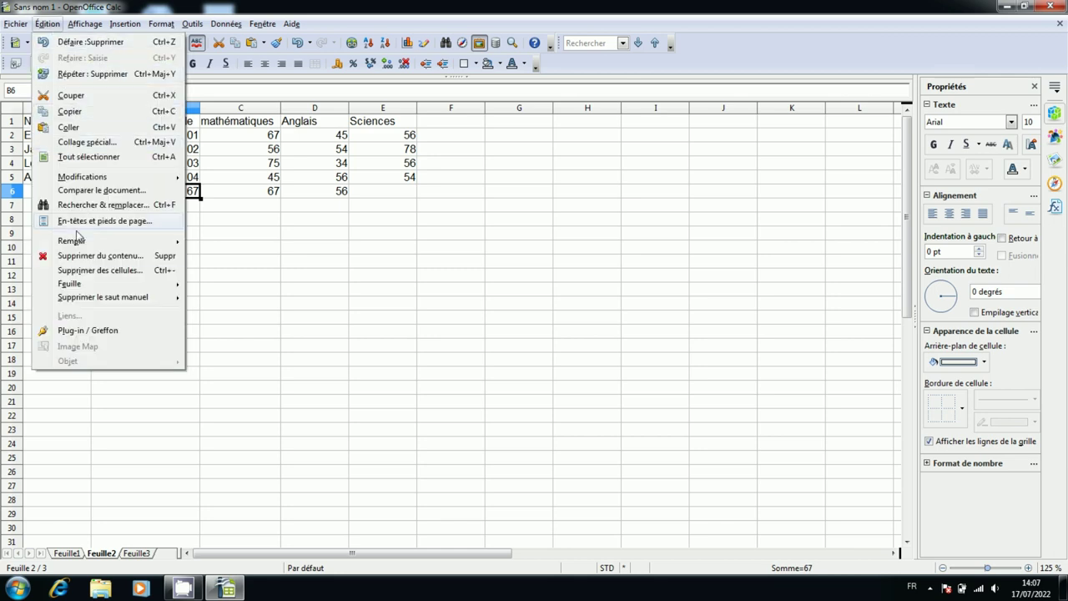
{"action": "left_click", "coordinate": [144, 272]}
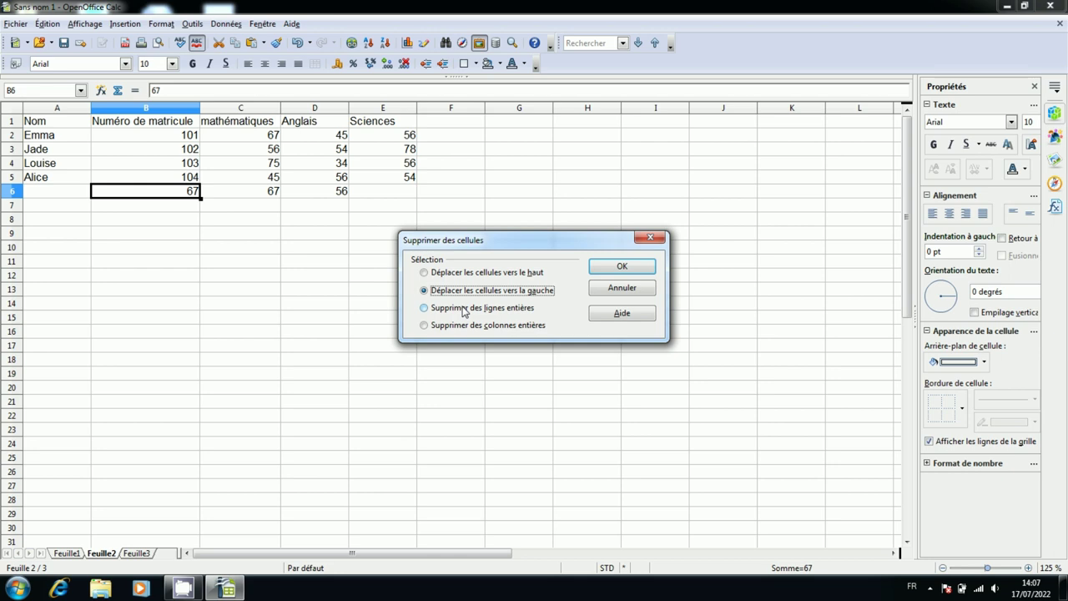
{"action": "left_click", "coordinate": [433, 314]}
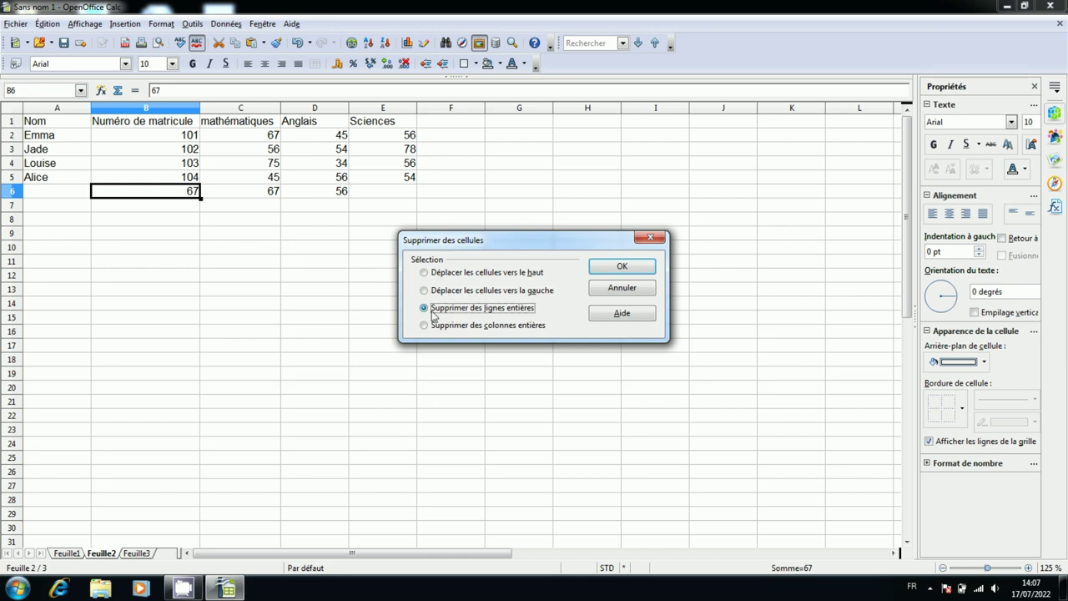
{"action": "left_click", "coordinate": [599, 268]}
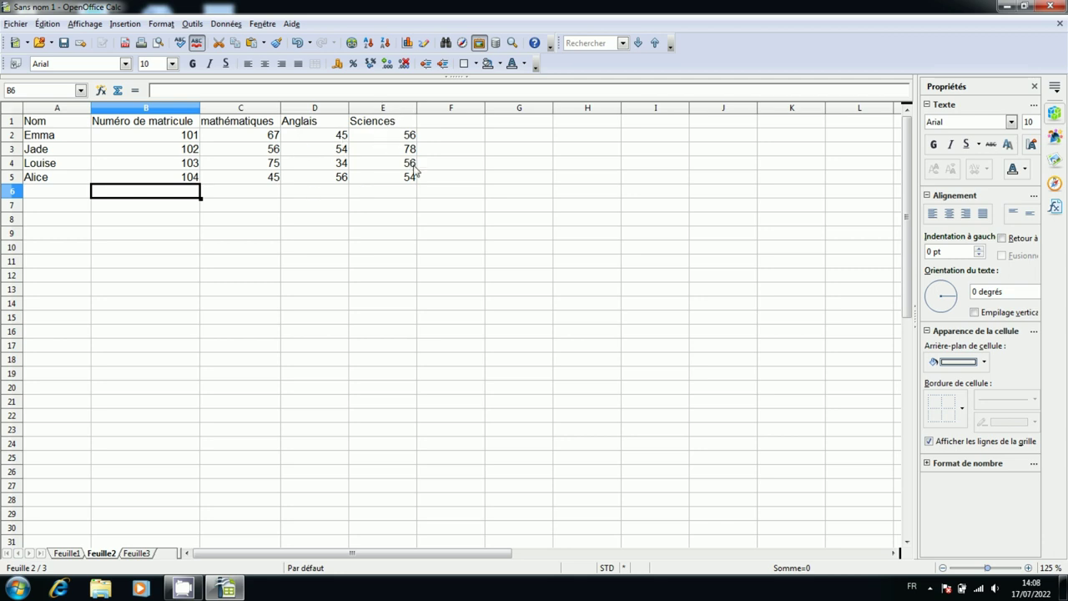
Step: Delete column E, starting from its Sciences header in E1, using Supprimer des colonnes entières
{"action": "left_click", "coordinate": [376, 128]}
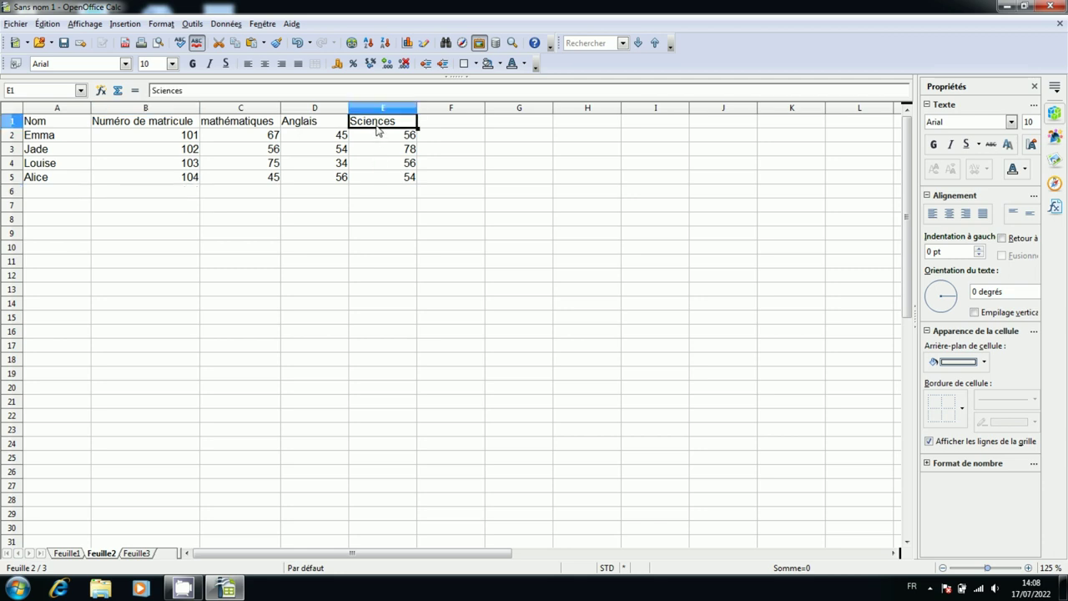
{"action": "left_click", "coordinate": [47, 24]}
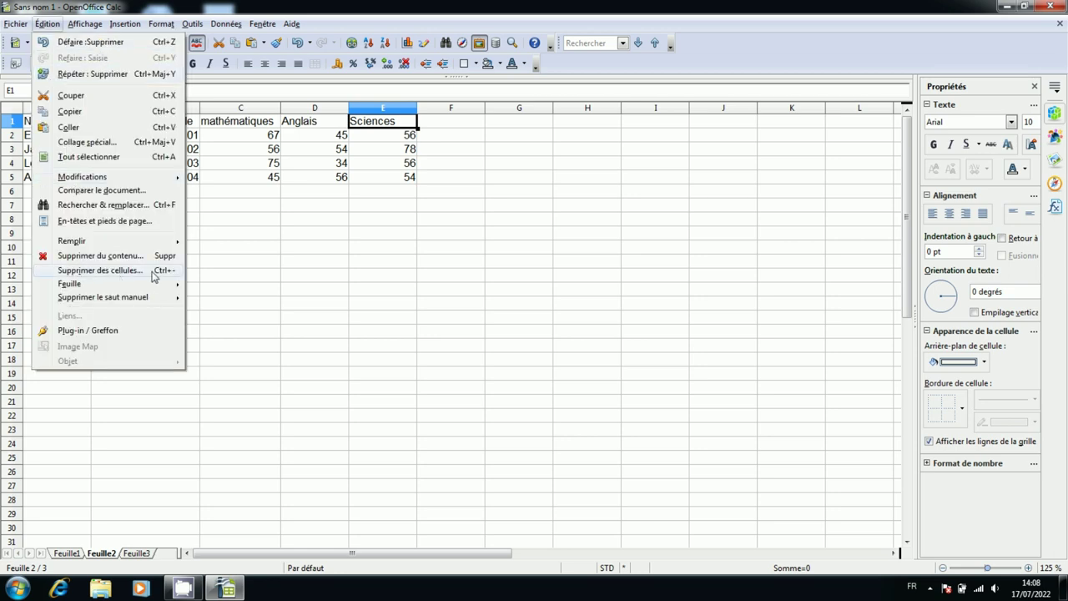
{"action": "left_click", "coordinate": [133, 270]}
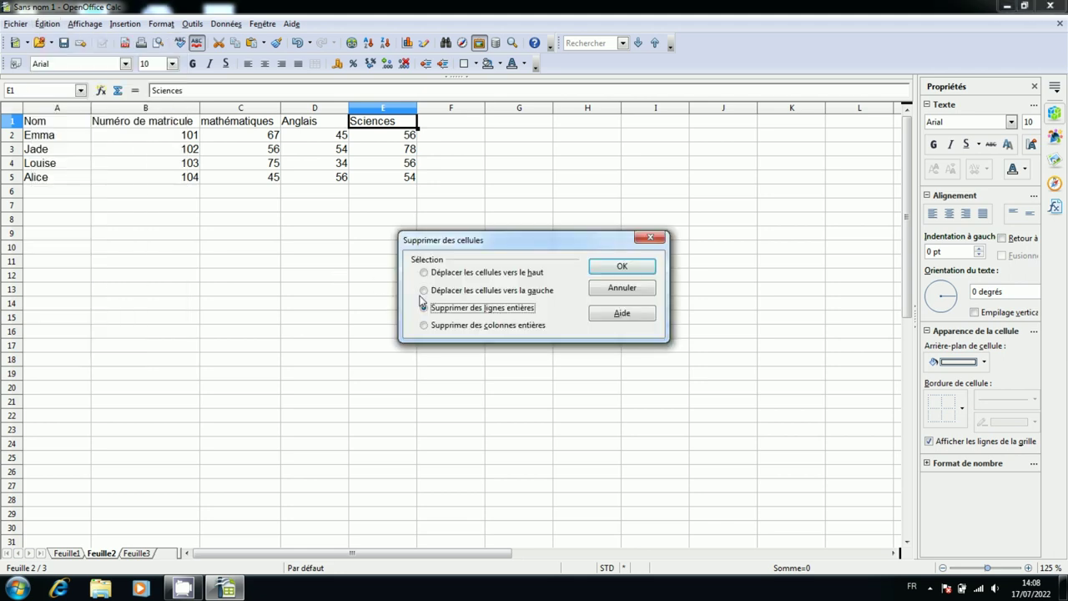
{"action": "left_click", "coordinate": [523, 331]}
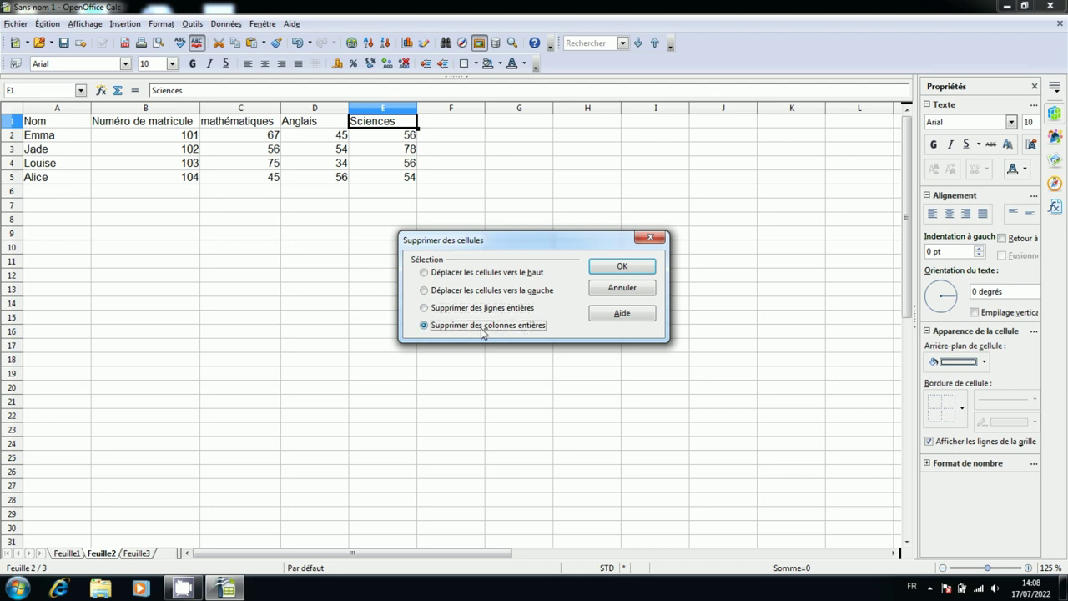
{"action": "left_click", "coordinate": [603, 274]}
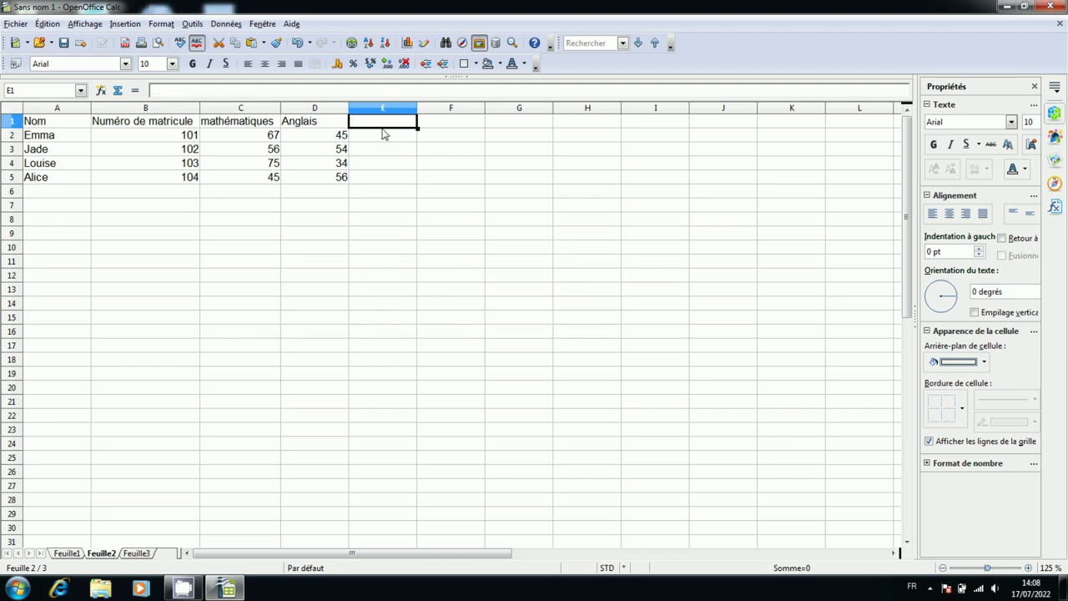
{"action": "left_click", "coordinate": [273, 220]}
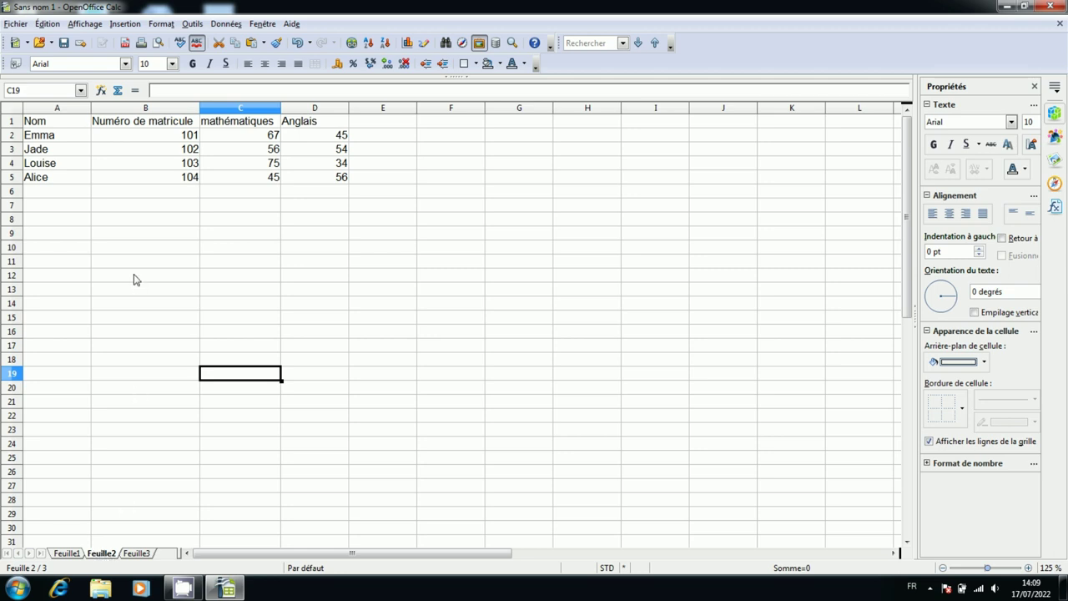
Step: Copy Feuille2 to the last position, creating Feuille2_2, with Déplacer/copier
{"action": "left_click", "coordinate": [48, 25]}
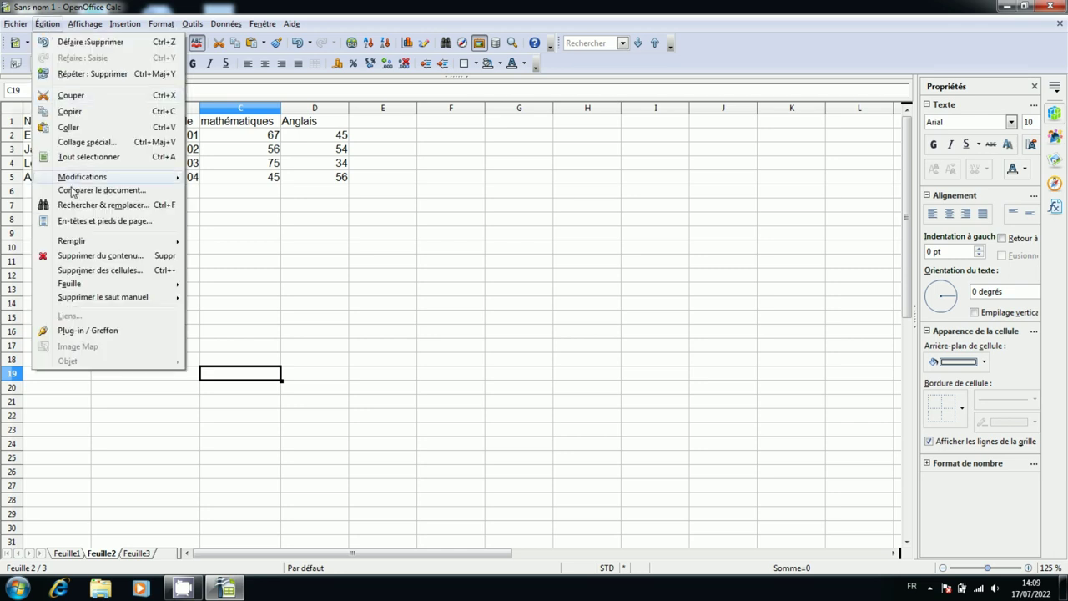
{"action": "mouse_move", "coordinate": [83, 284]}
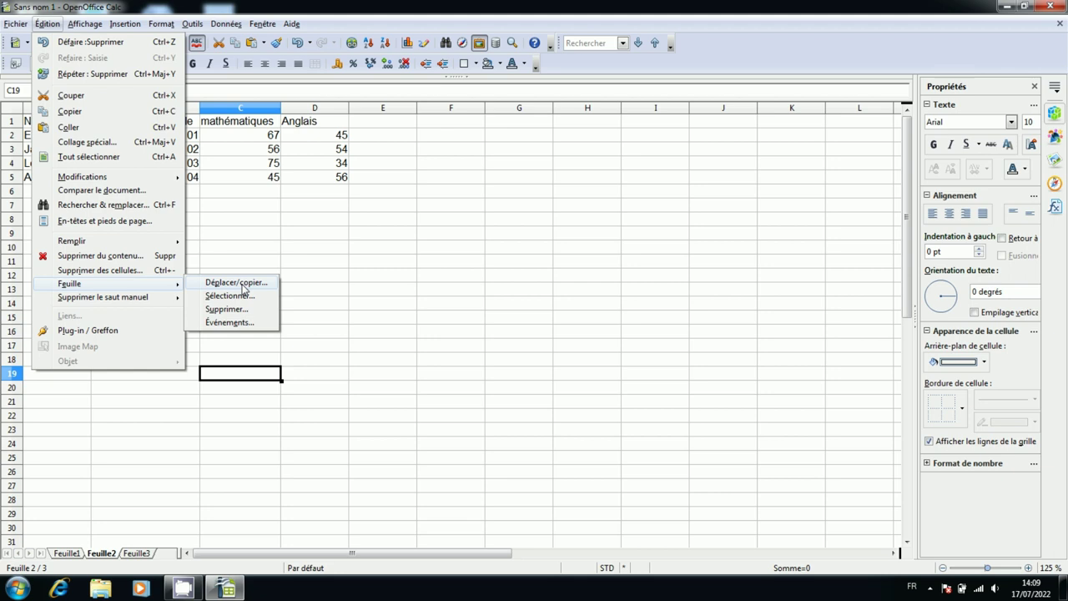
{"action": "left_click", "coordinate": [242, 284]}
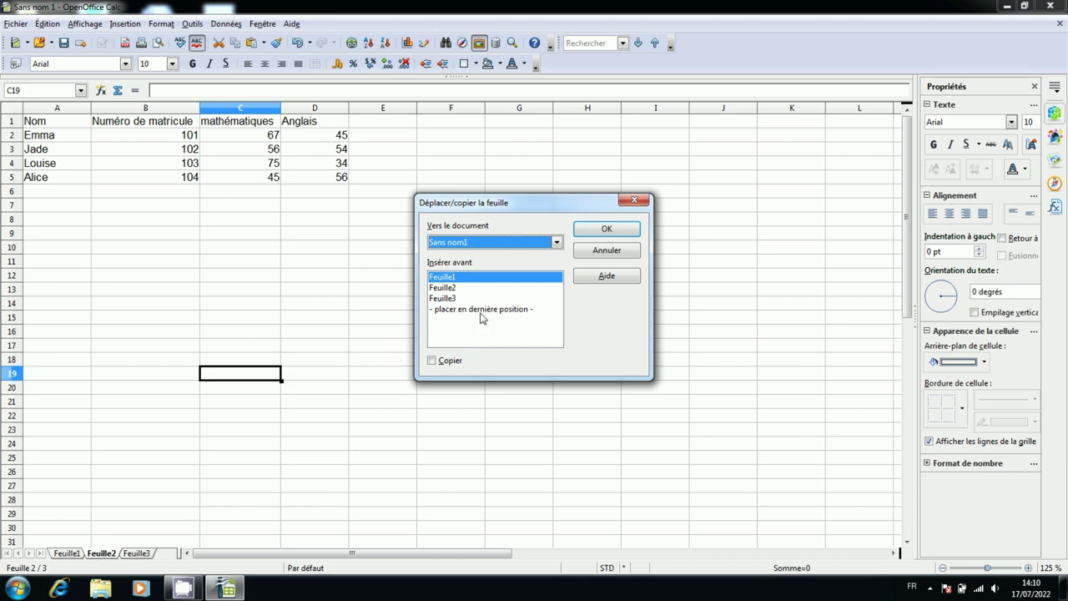
{"action": "left_click", "coordinate": [443, 287]}
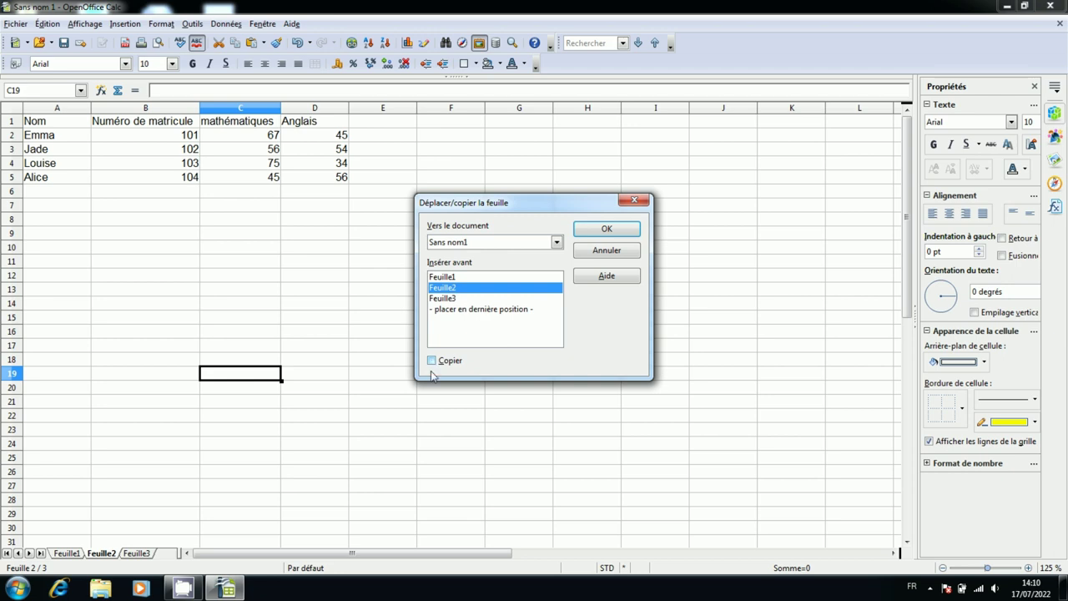
{"action": "left_click", "coordinate": [461, 309]}
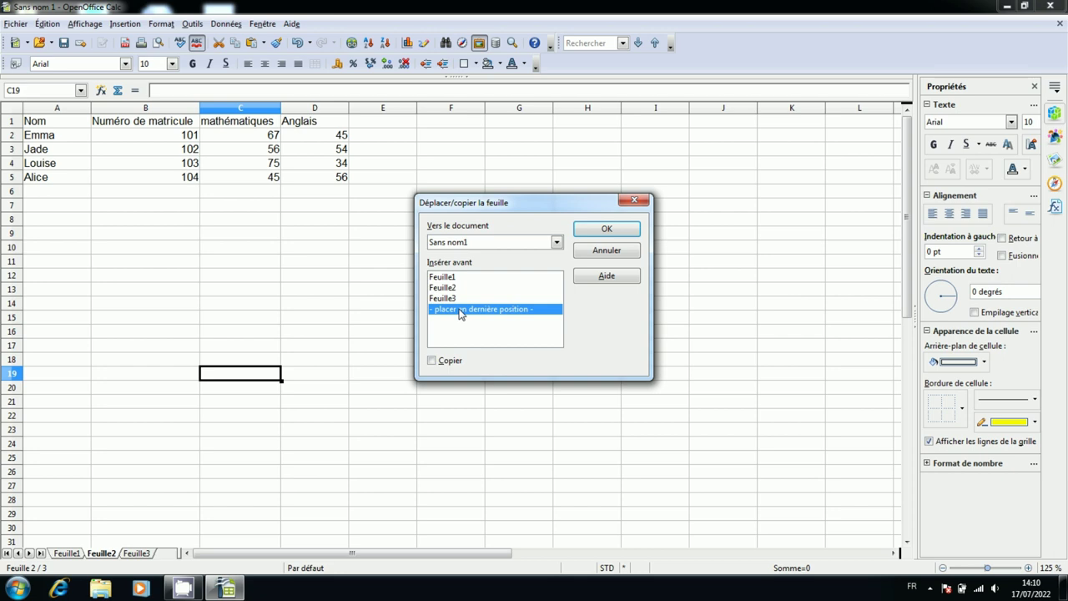
{"action": "left_click", "coordinate": [441, 367]}
{"action": "left_click", "coordinate": [588, 232]}
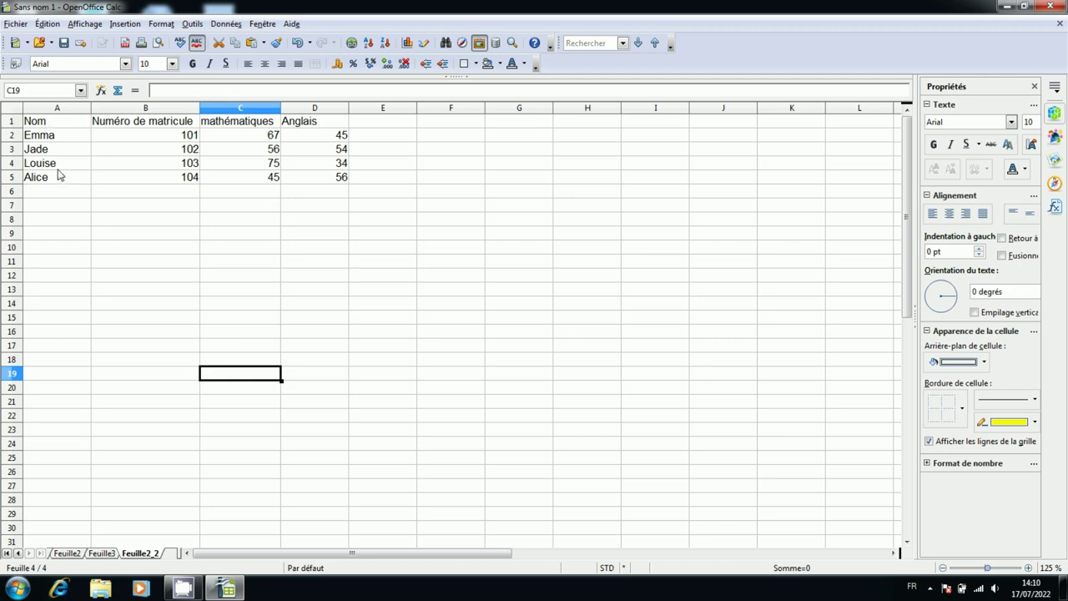
{"action": "left_click", "coordinate": [103, 555]}
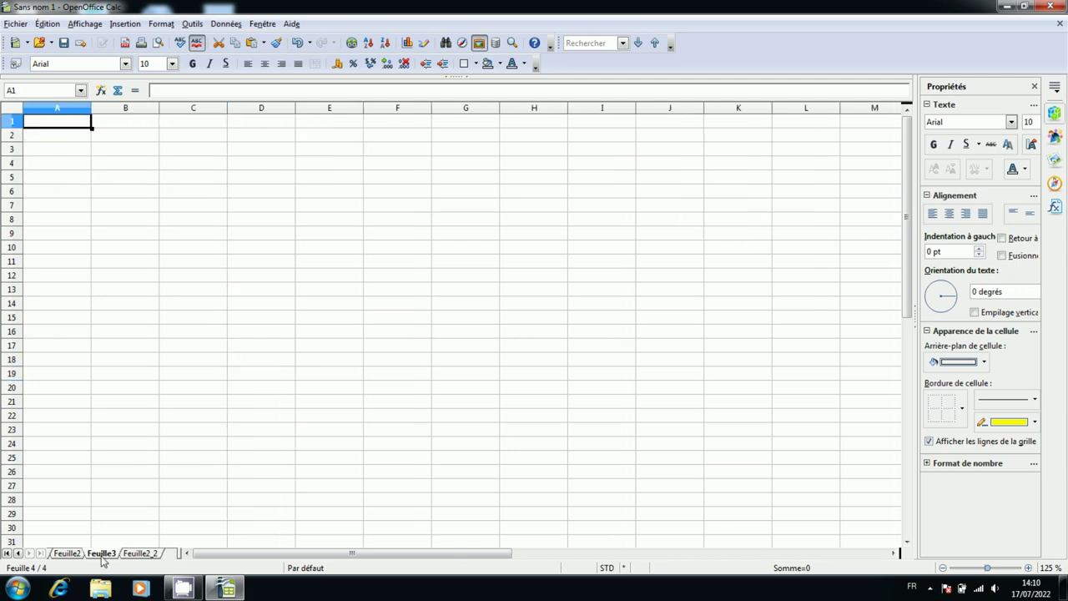
{"action": "left_click", "coordinate": [69, 554]}
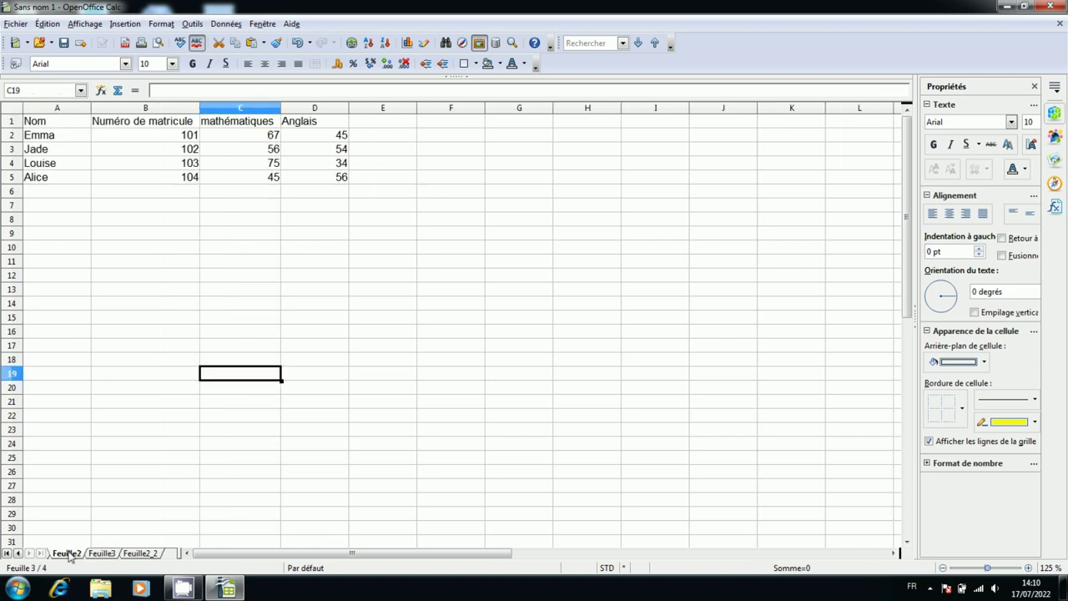
{"action": "left_click", "coordinate": [18, 554]}
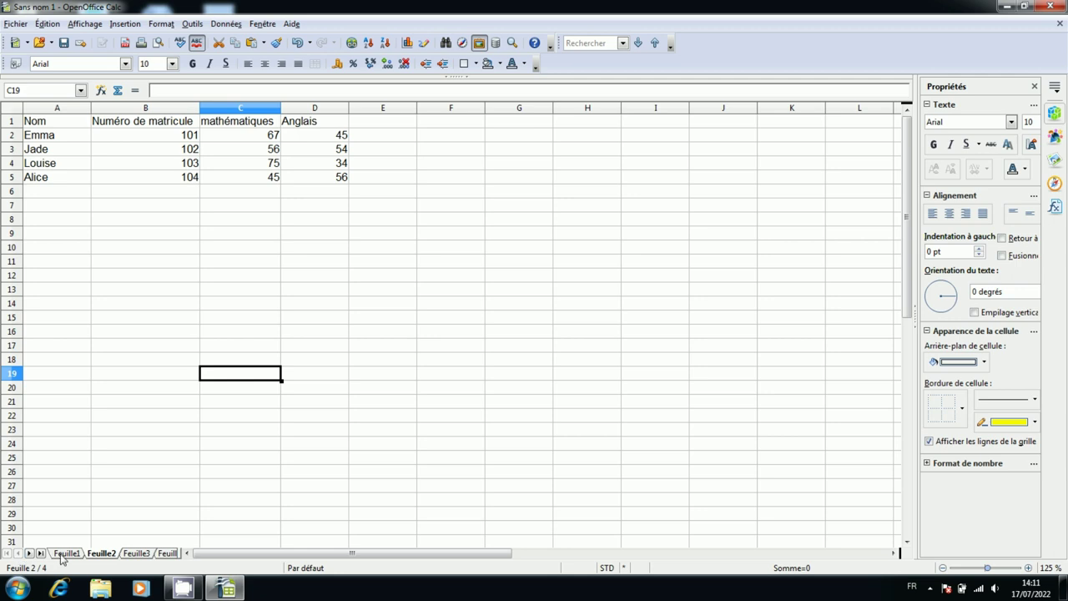
{"action": "left_click", "coordinate": [65, 553]}
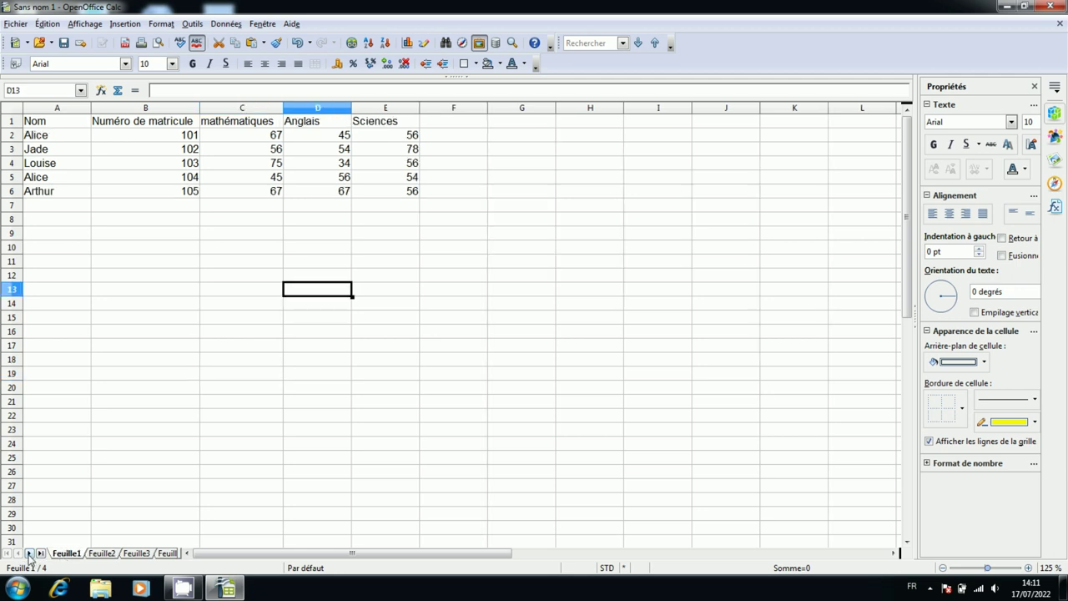
{"action": "left_click", "coordinate": [30, 554]}
{"action": "left_click", "coordinate": [142, 554]}
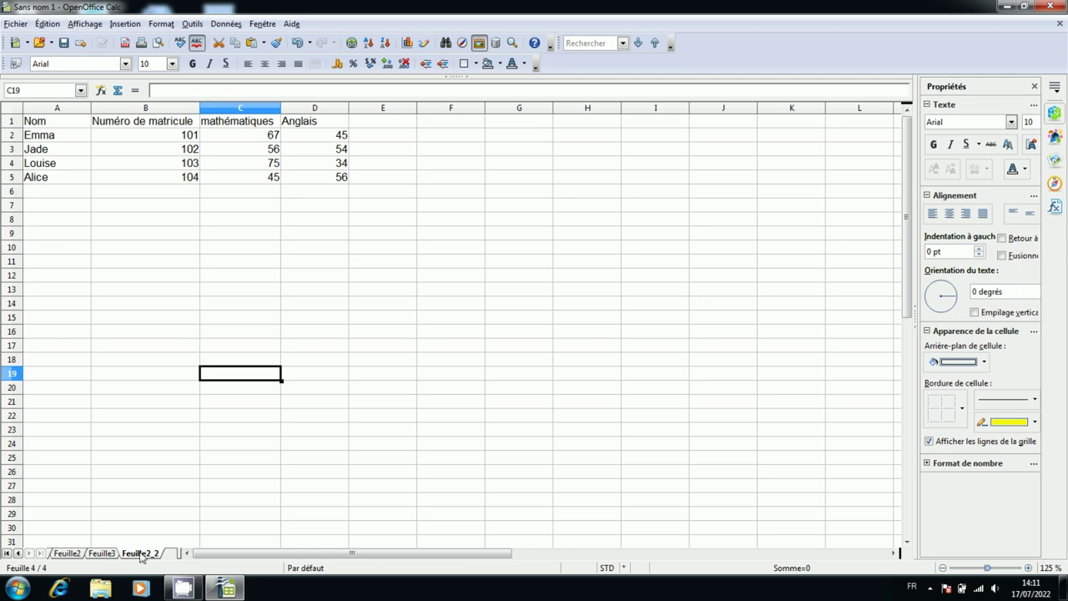
Step: Delete the copied sheet Feuille2_2 via Édition > Feuille > Supprimer and confirm
{"action": "left_click", "coordinate": [46, 23]}
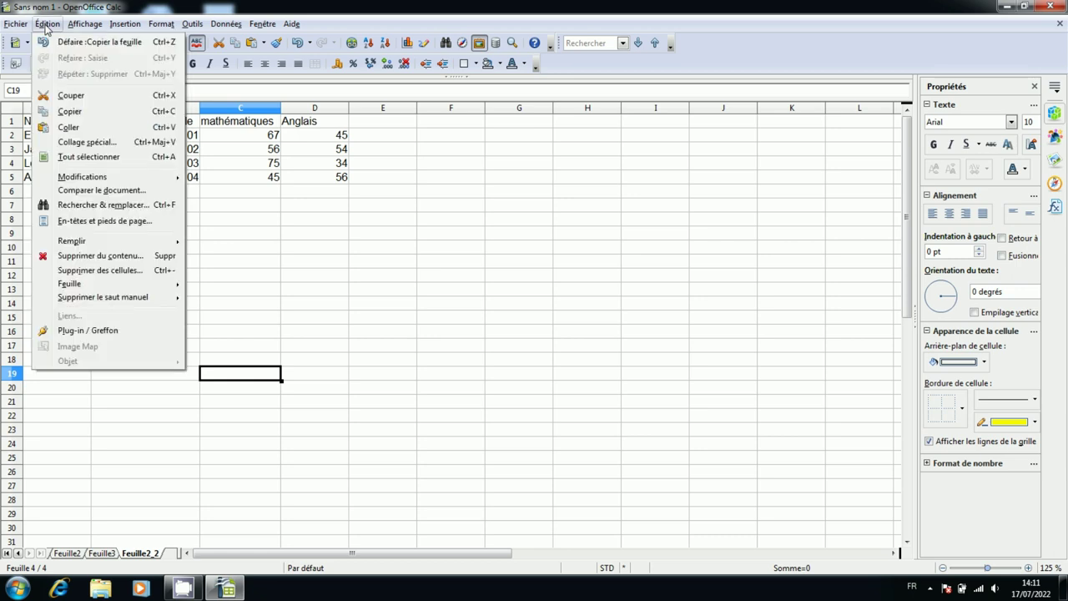
{"action": "mouse_move", "coordinate": [108, 283]}
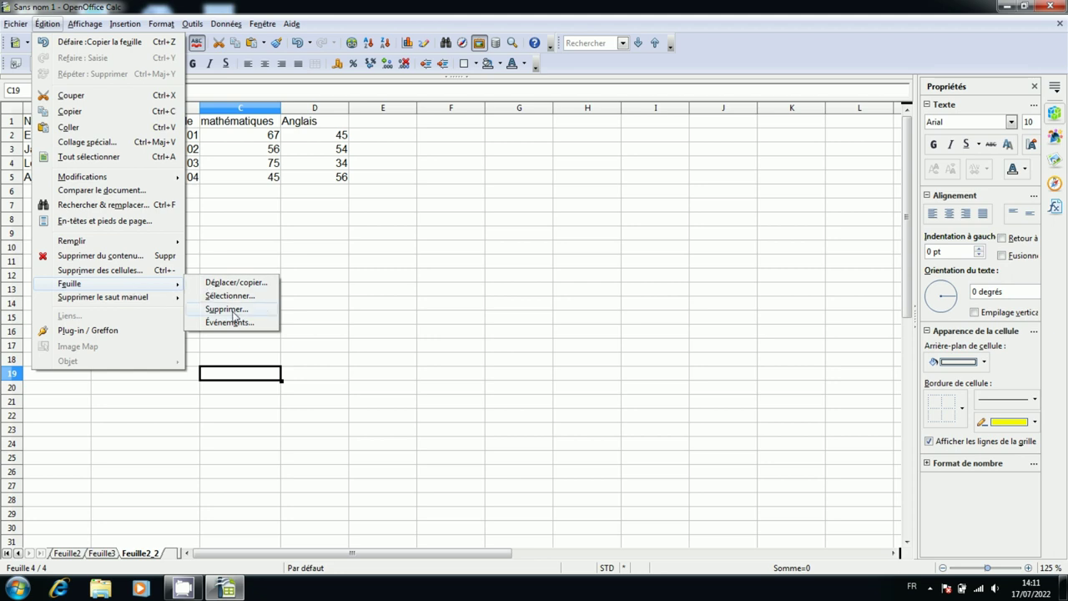
{"action": "left_click", "coordinate": [226, 308]}
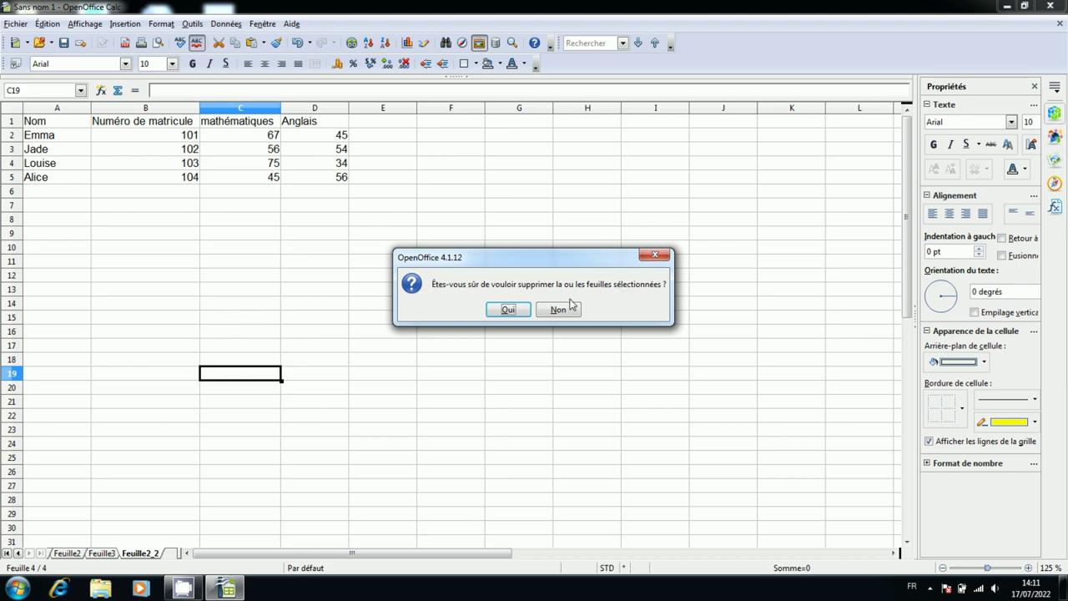
{"action": "left_click", "coordinate": [503, 311]}
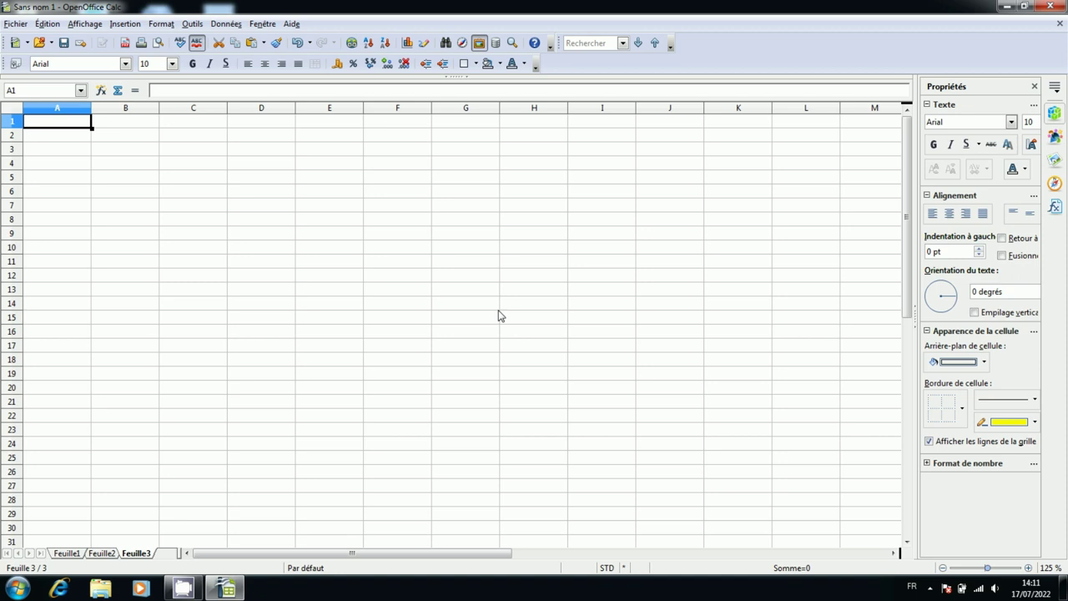
Step: Return to Feuille1 through Feuille2 and select cell D9 below the grade table
{"action": "left_click", "coordinate": [101, 553]}
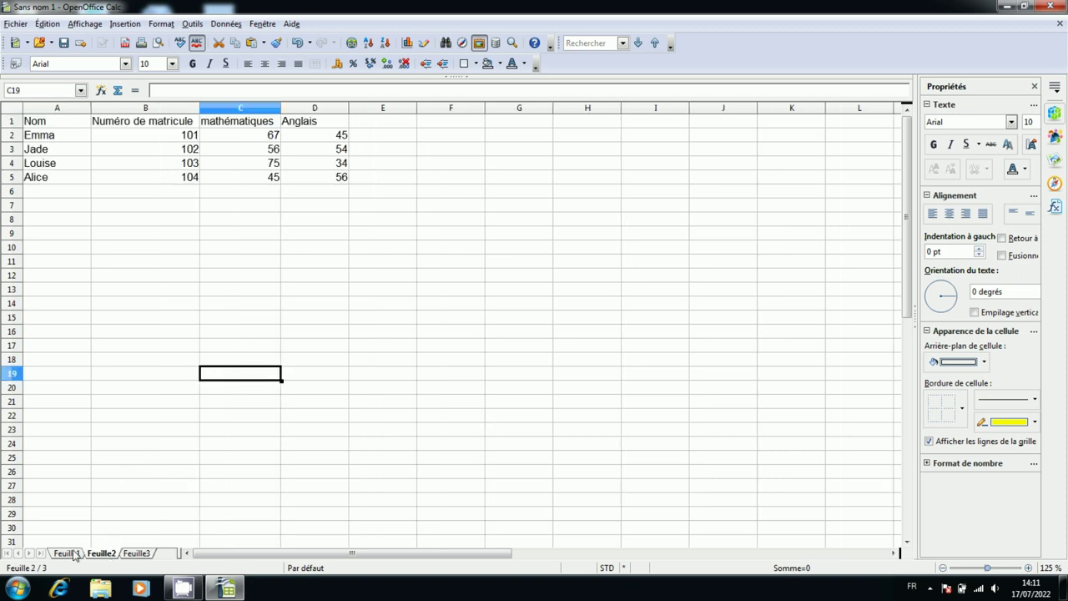
{"action": "left_click", "coordinate": [67, 553]}
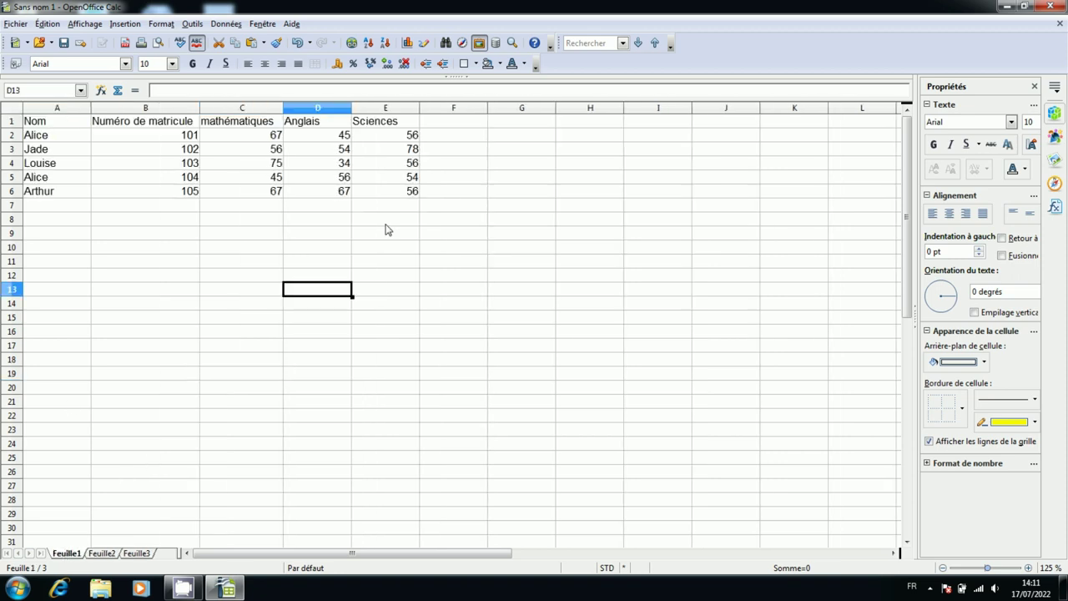
{"action": "left_click", "coordinate": [349, 233]}
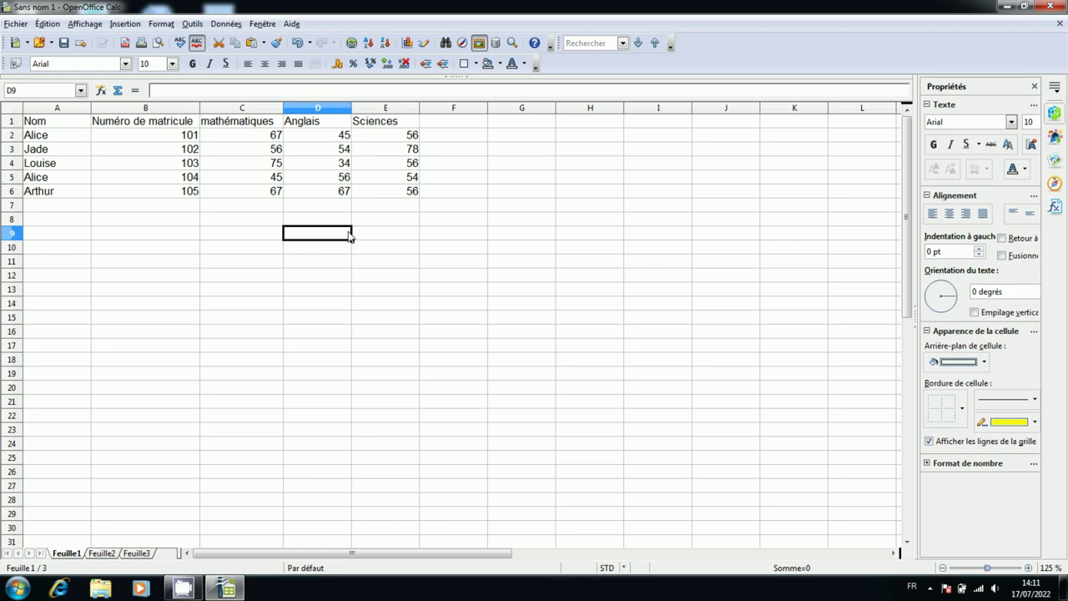
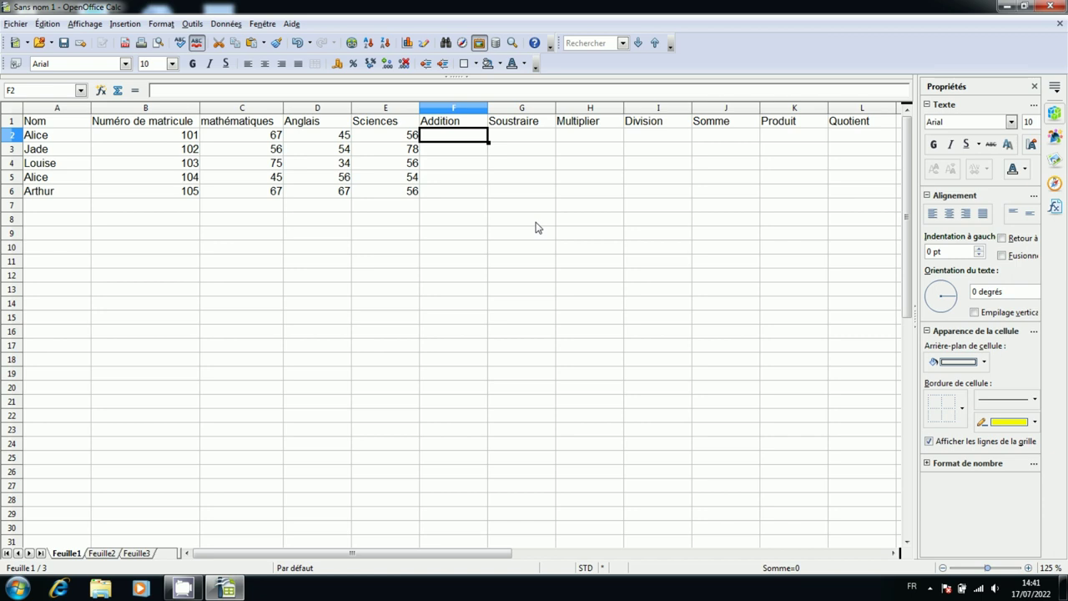
Step: Enter =C2+D2+E2 in F2 to total row 2's three marks, giving 168
{"action": "type", "text": "="}
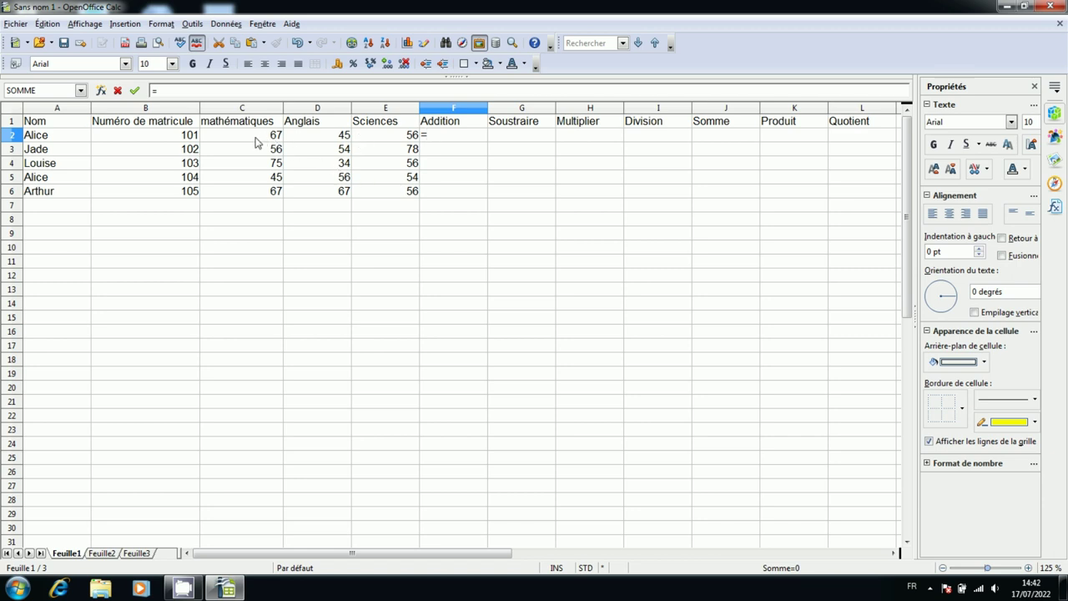
{"action": "left_click", "coordinate": [257, 141]}
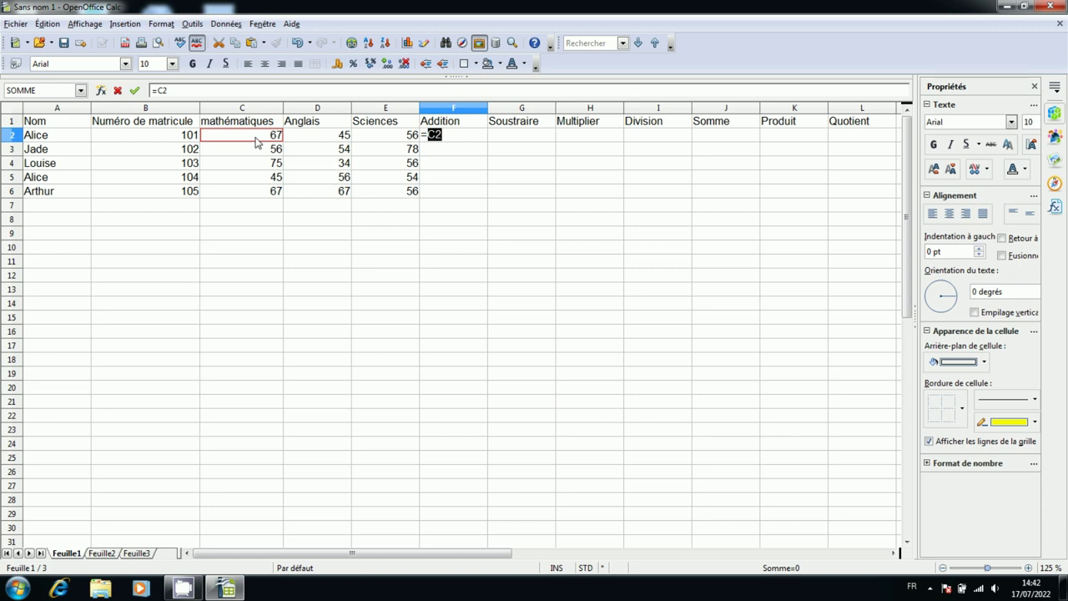
{"action": "type", "text": "+"}
{"action": "left_click", "coordinate": [316, 139]}
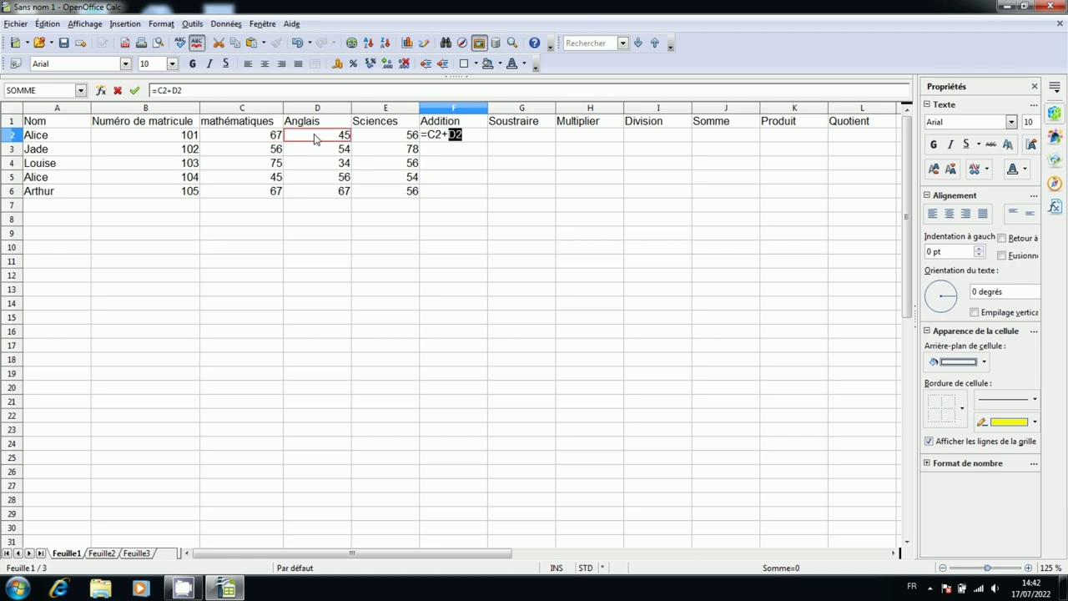
{"action": "type", "text": "+"}
{"action": "left_click", "coordinate": [376, 136]}
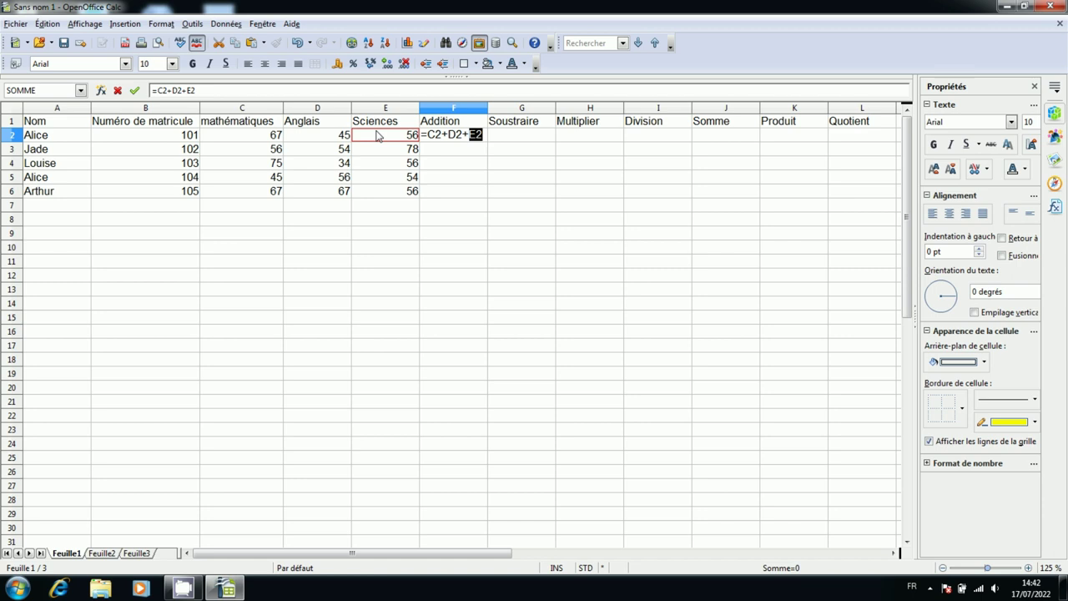
{"action": "key", "text": "Return"}
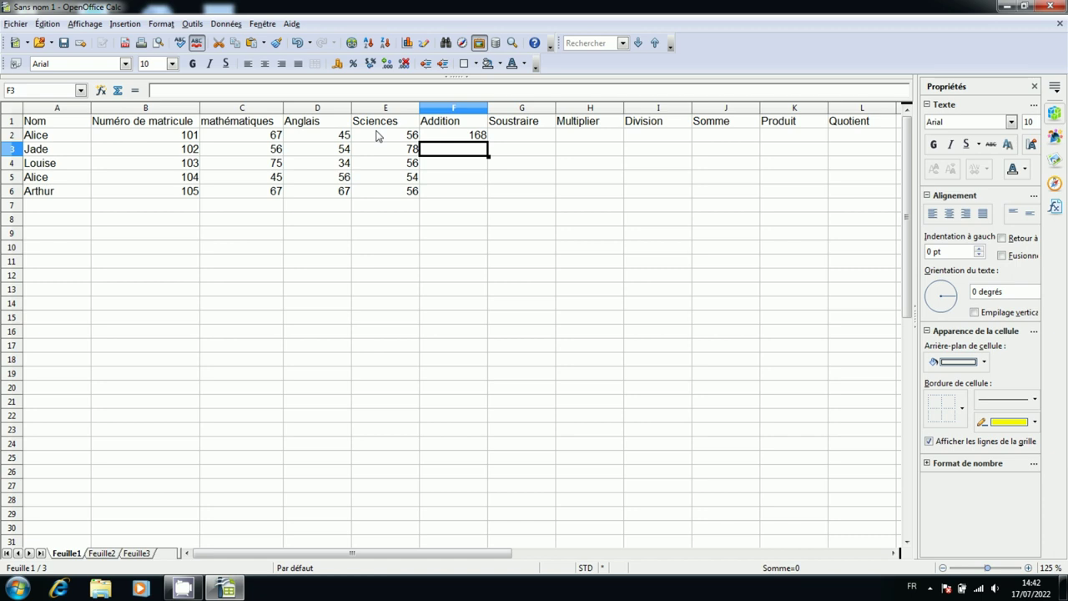
Step: Enter =C3+D3+E3 in F3 to total row 3's marks, giving 188
{"action": "type", "text": "="}
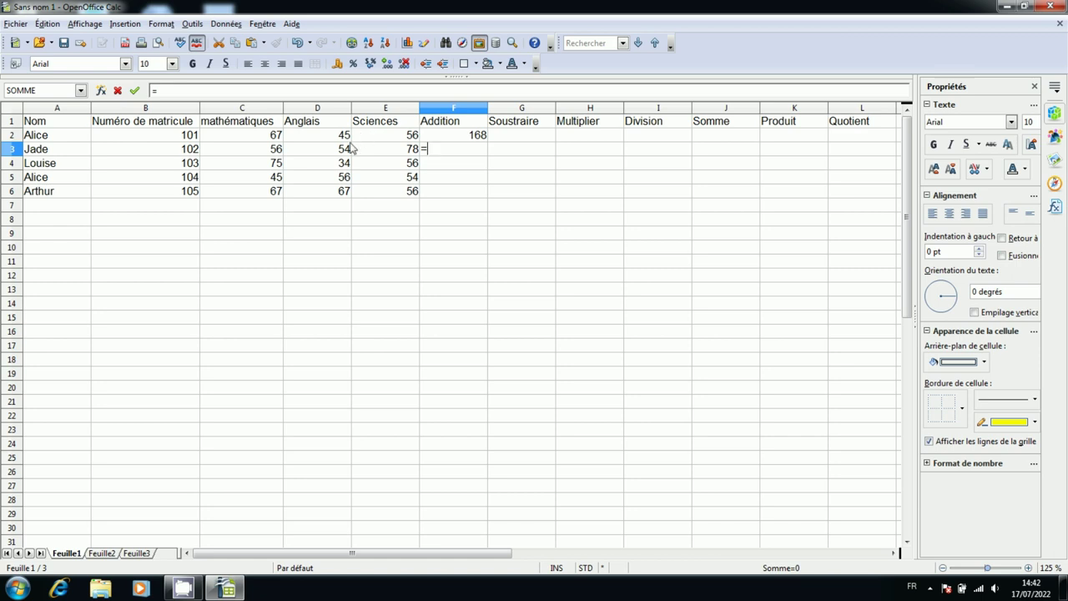
{"action": "left_click", "coordinate": [262, 154]}
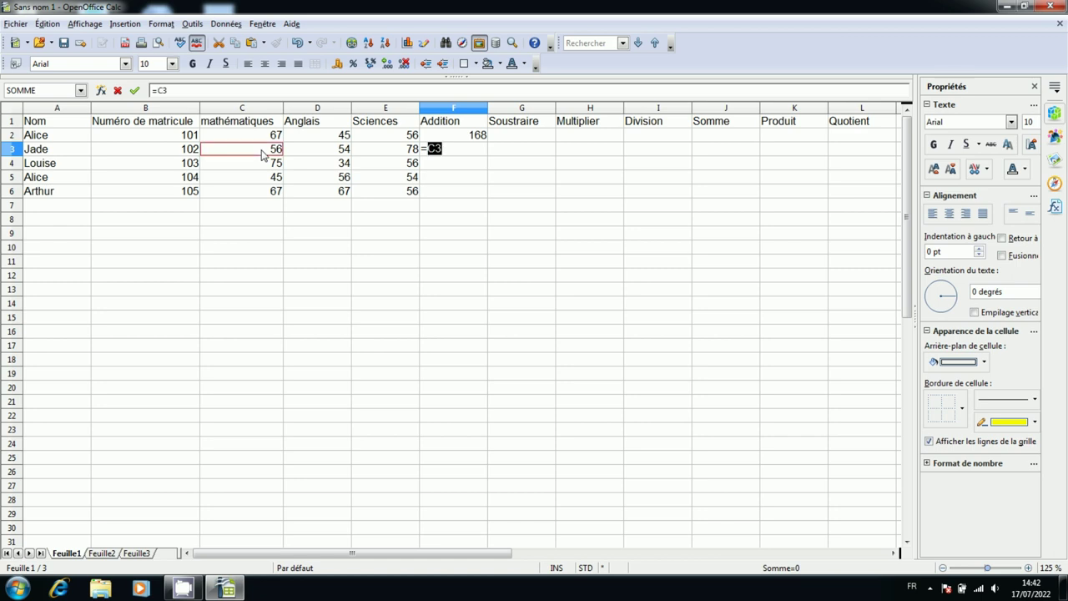
{"action": "type", "text": "+"}
{"action": "left_click", "coordinate": [325, 156]}
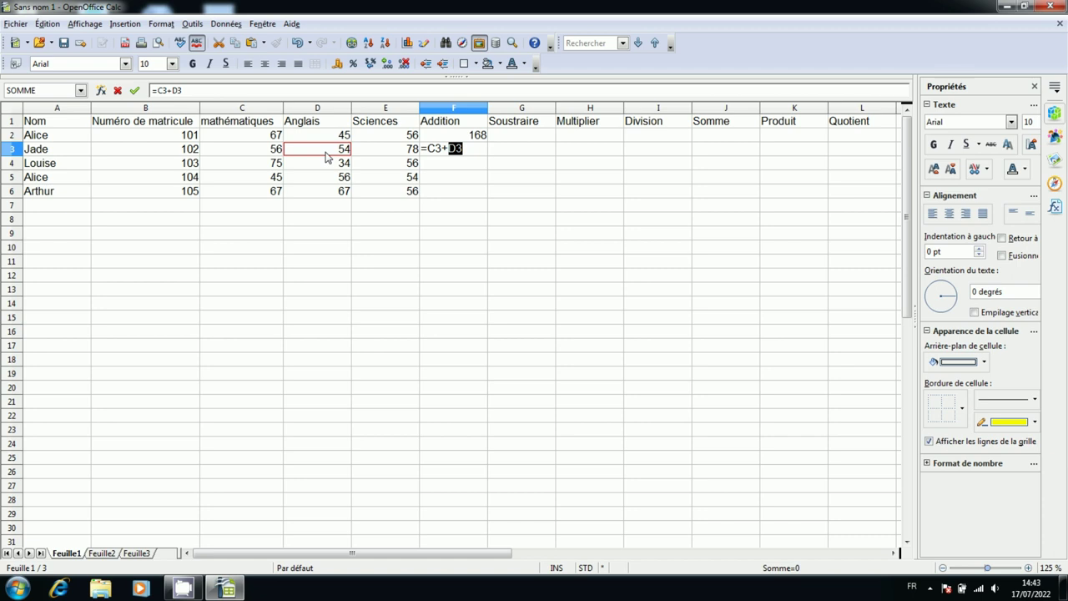
{"action": "type", "text": "+"}
{"action": "left_click", "coordinate": [377, 157]}
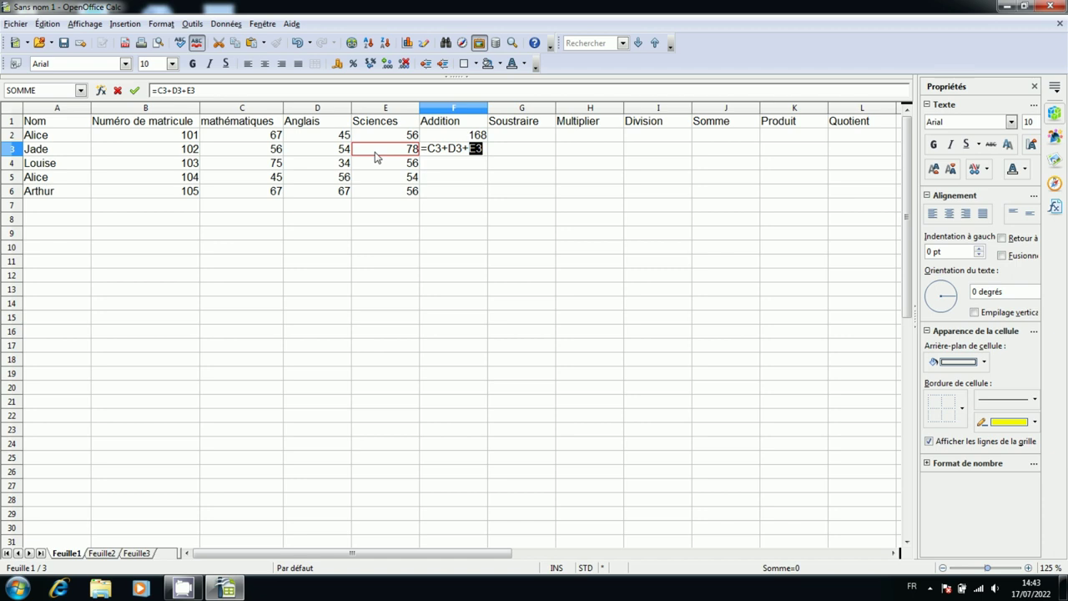
{"action": "key", "text": "Return"}
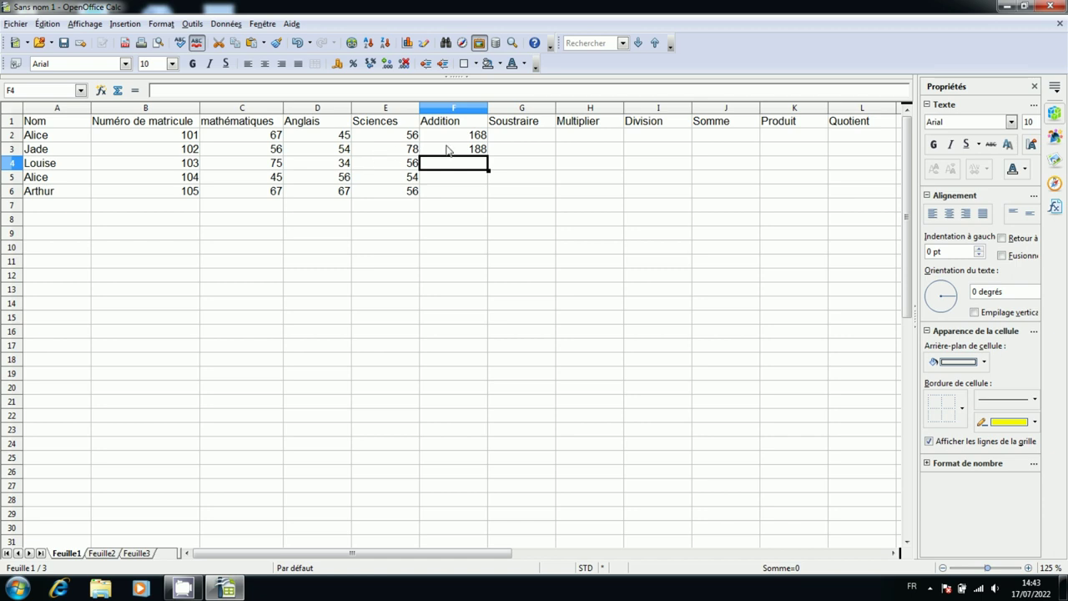
{"action": "left_click", "coordinate": [448, 149]}
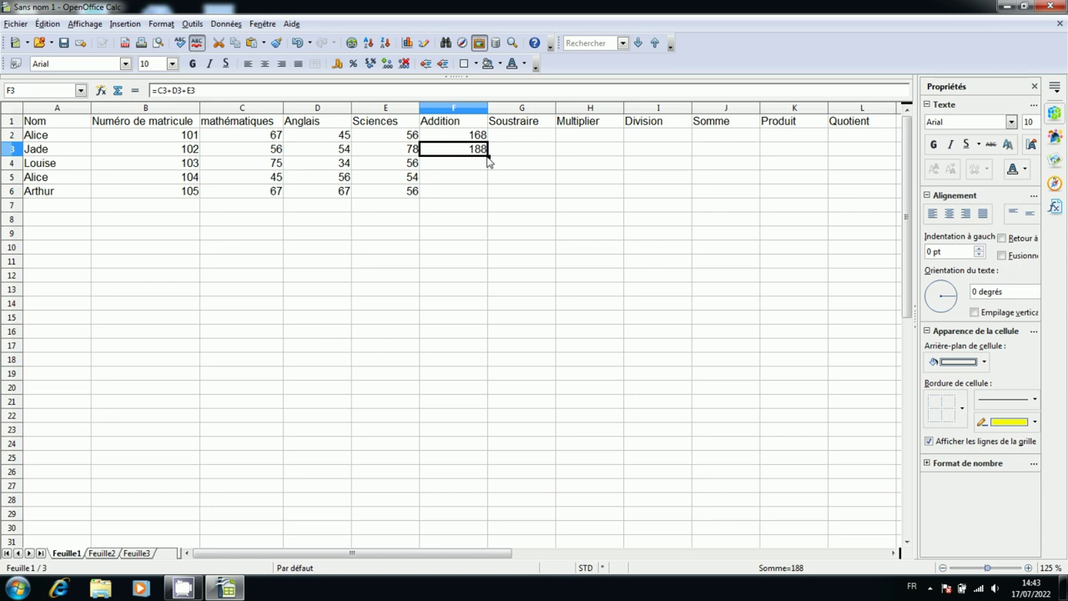
Step: Fill the Addition formula from F3 down to F6, giving 165, 155 and 190
{"action": "left_click_drag", "start_coordinate": [488, 158], "coordinate": [482, 192]}
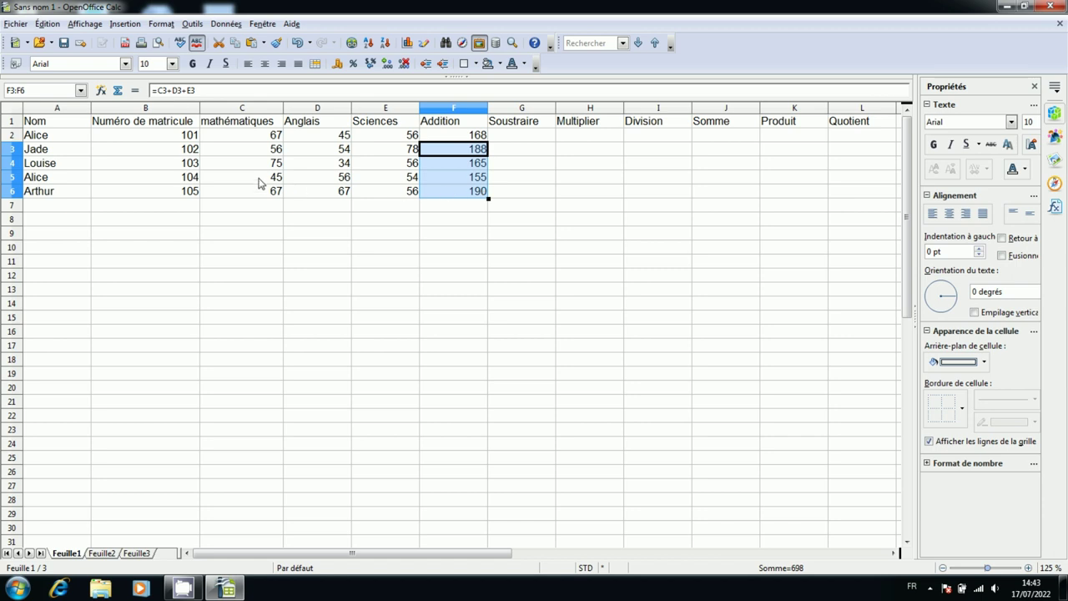
{"action": "left_click", "coordinate": [468, 182]}
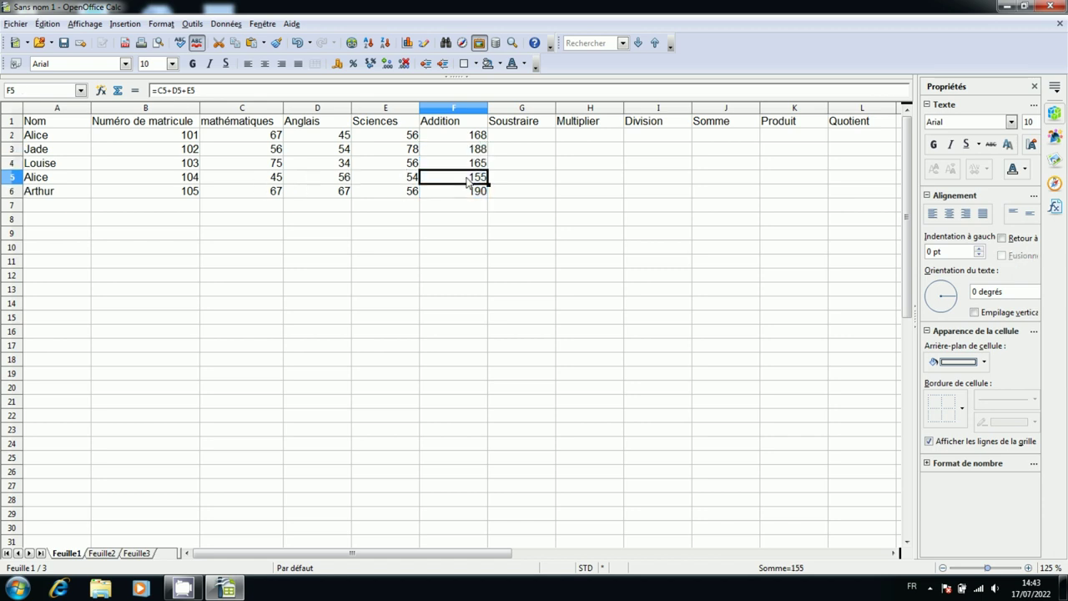
{"action": "left_click", "coordinate": [525, 135]}
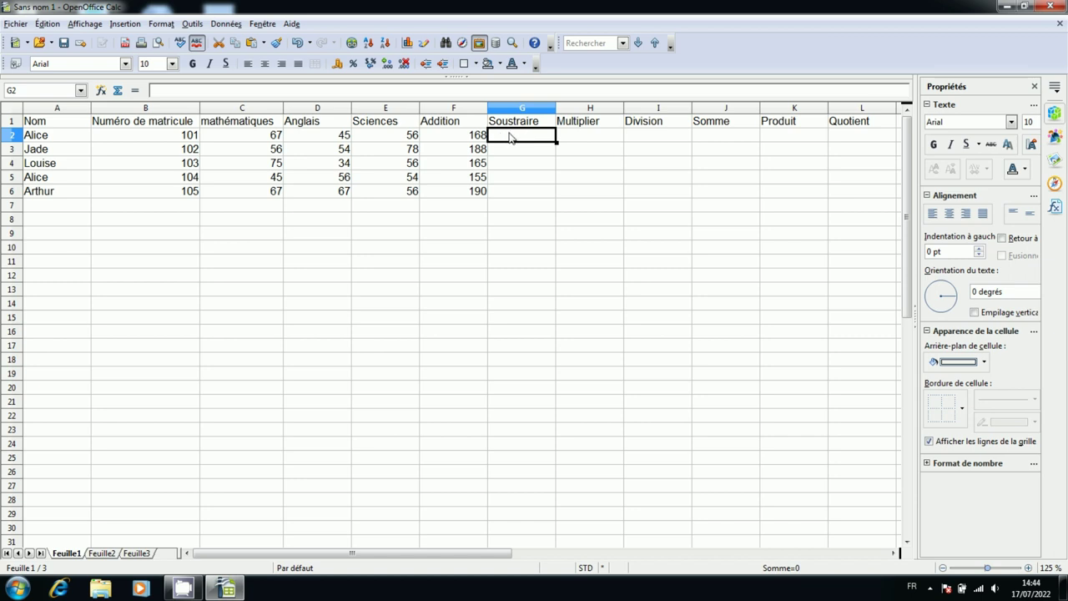
Step: Enter =F2-E2 in G2, subtracting the Sciences mark from the total, giving 112
{"action": "type", "text": "="}
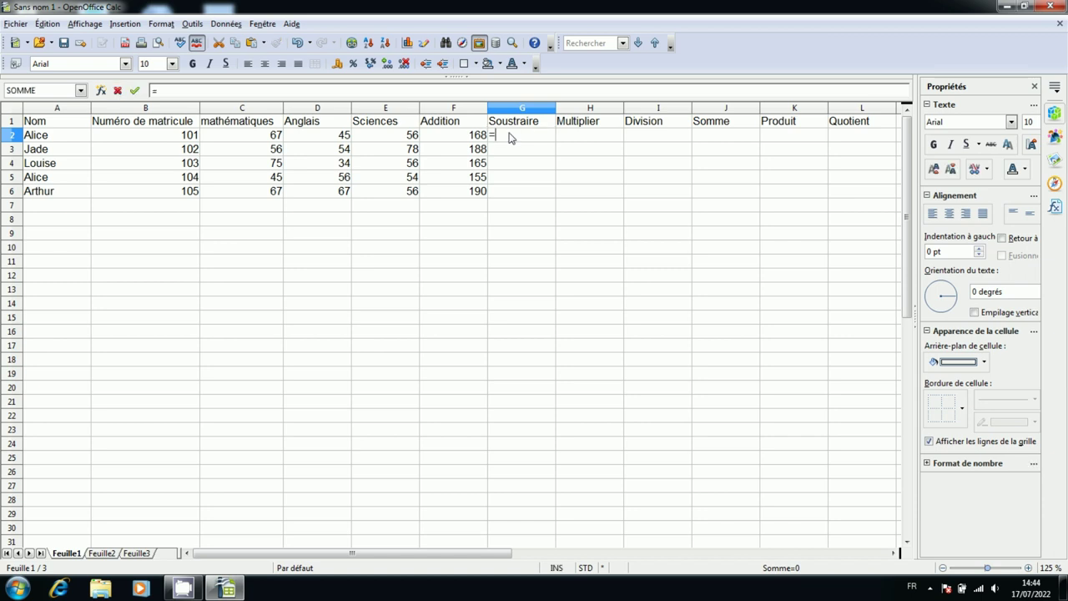
{"action": "left_click", "coordinate": [462, 138]}
{"action": "type", "text": "-"}
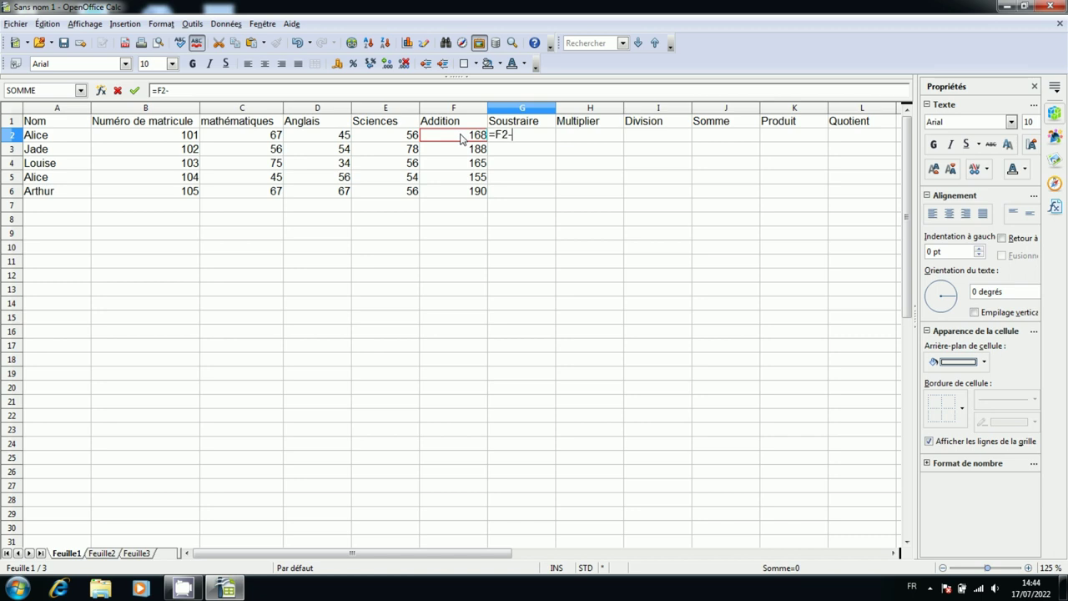
{"action": "left_click", "coordinate": [397, 135]}
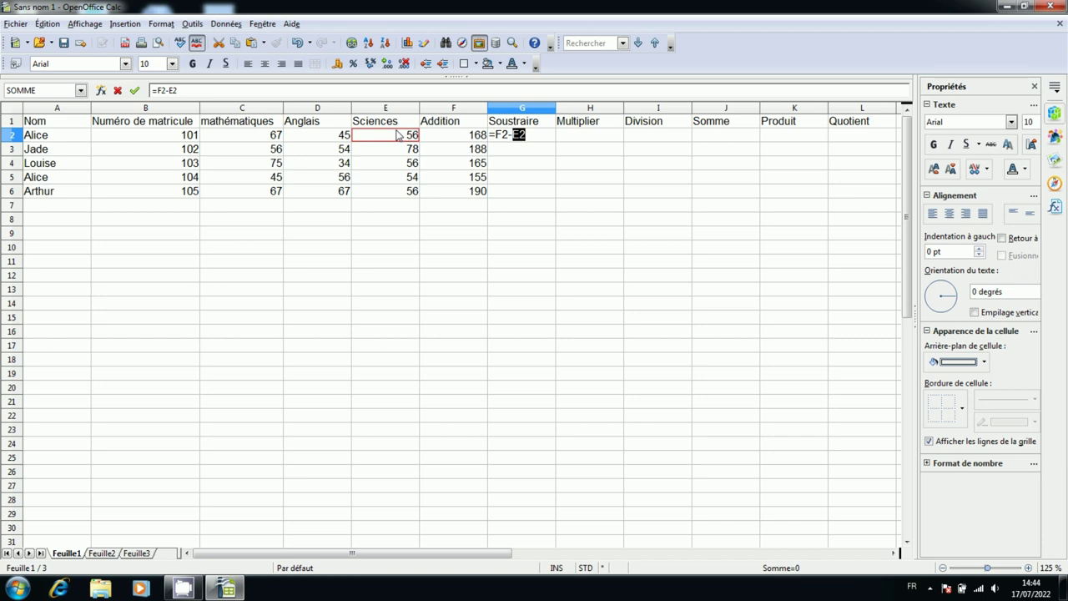
{"action": "key", "text": "Return"}
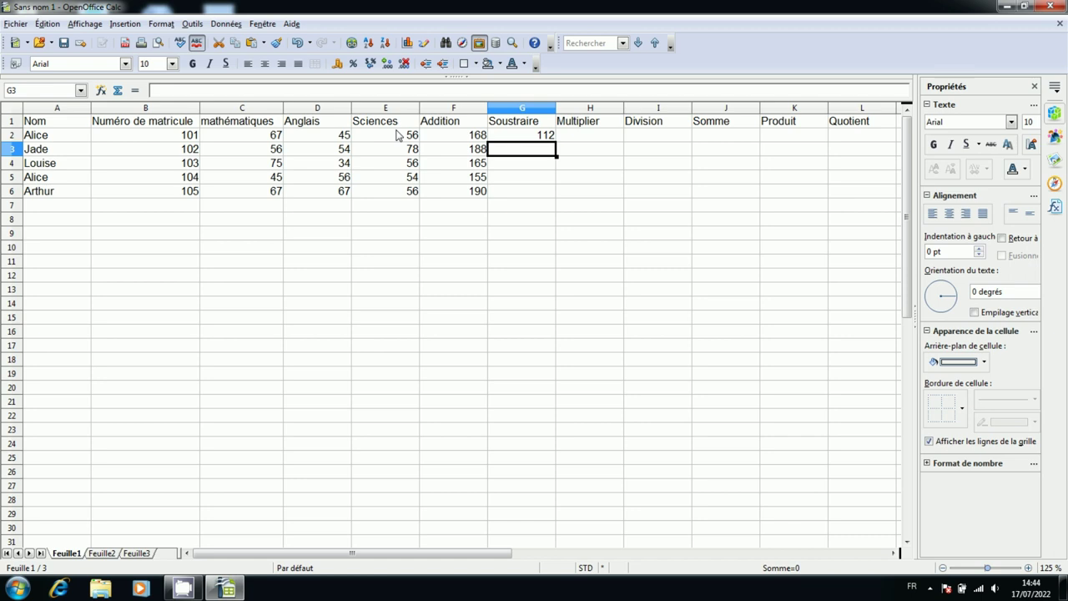
Step: Enter =F3-E3 in G3, giving 110, after dismissing the Windows activation notice
{"action": "type", "text": "="}
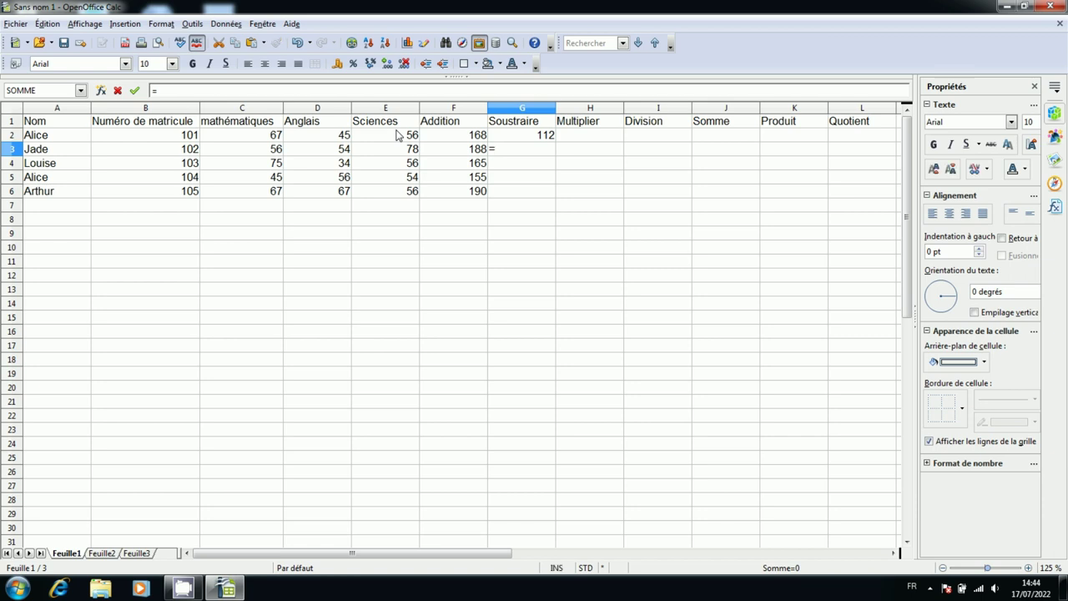
{"action": "left_click", "coordinate": [457, 149]}
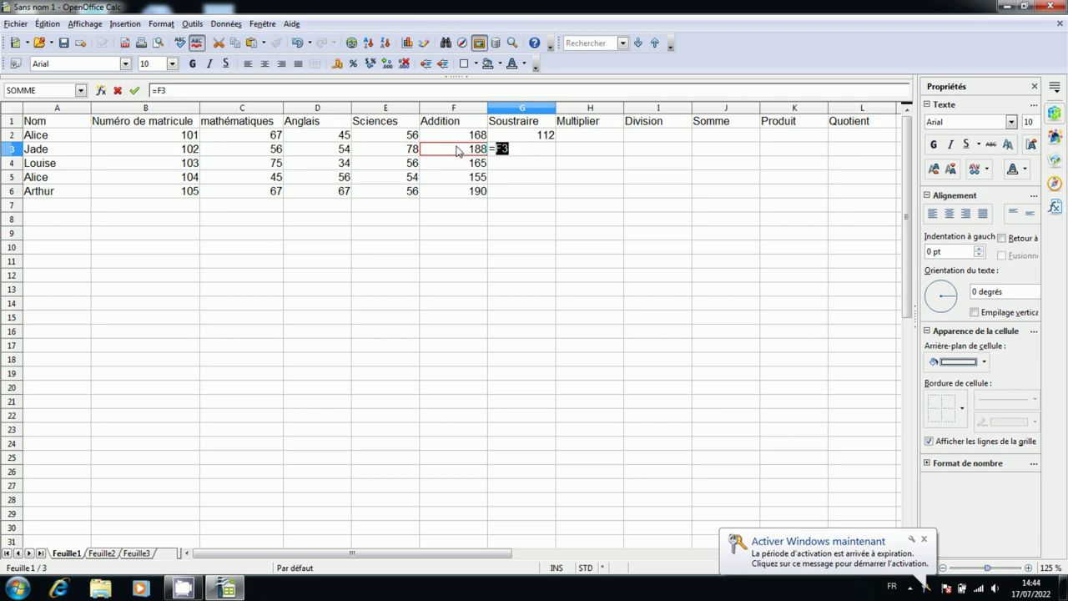
{"action": "left_click", "coordinate": [924, 539]}
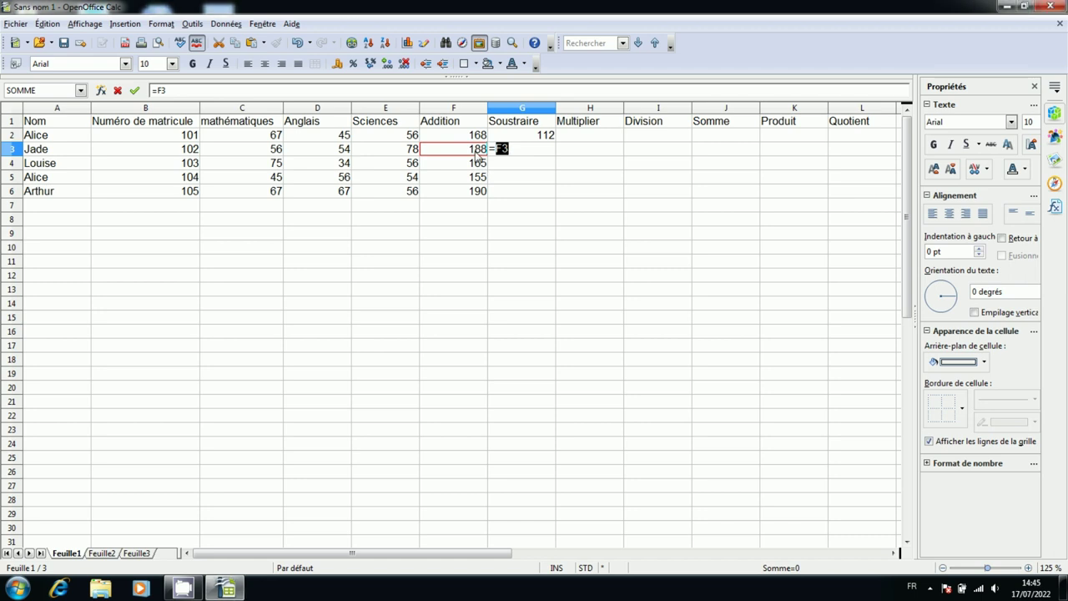
{"action": "type", "text": "-"}
{"action": "left_click", "coordinate": [410, 155]}
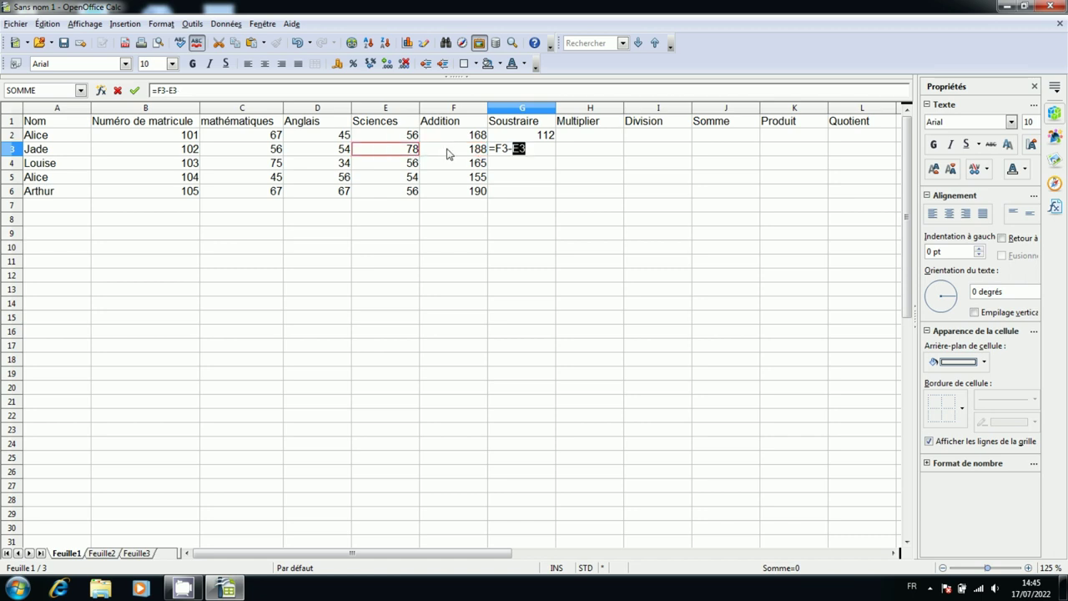
{"action": "key", "text": "Return"}
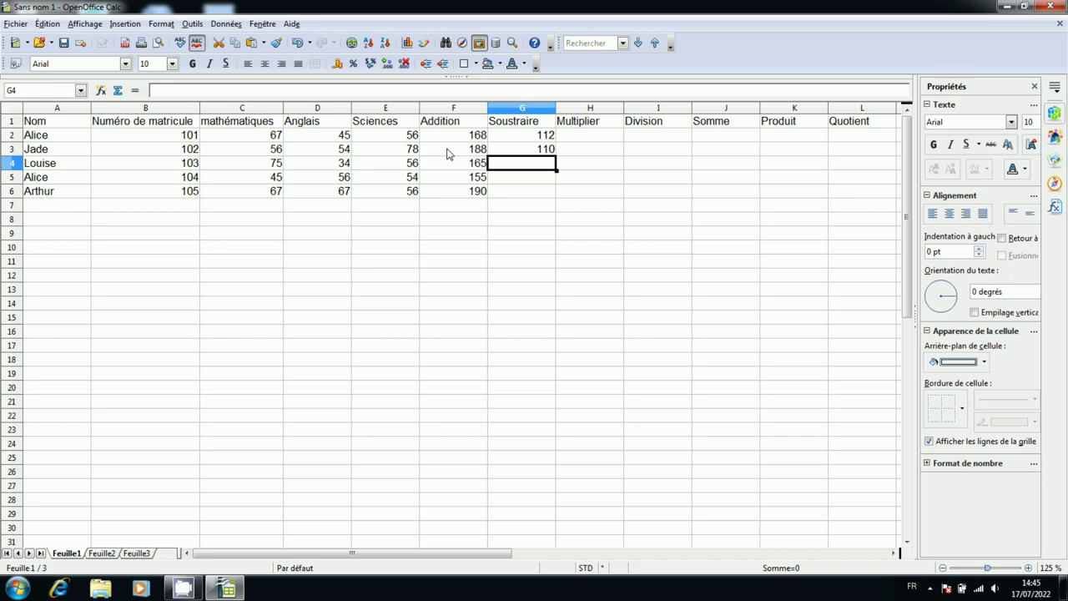
Step: Fill the Soustraire formula from G3 down to G6, giving 109, 101 and 134
{"action": "left_click", "coordinate": [537, 151]}
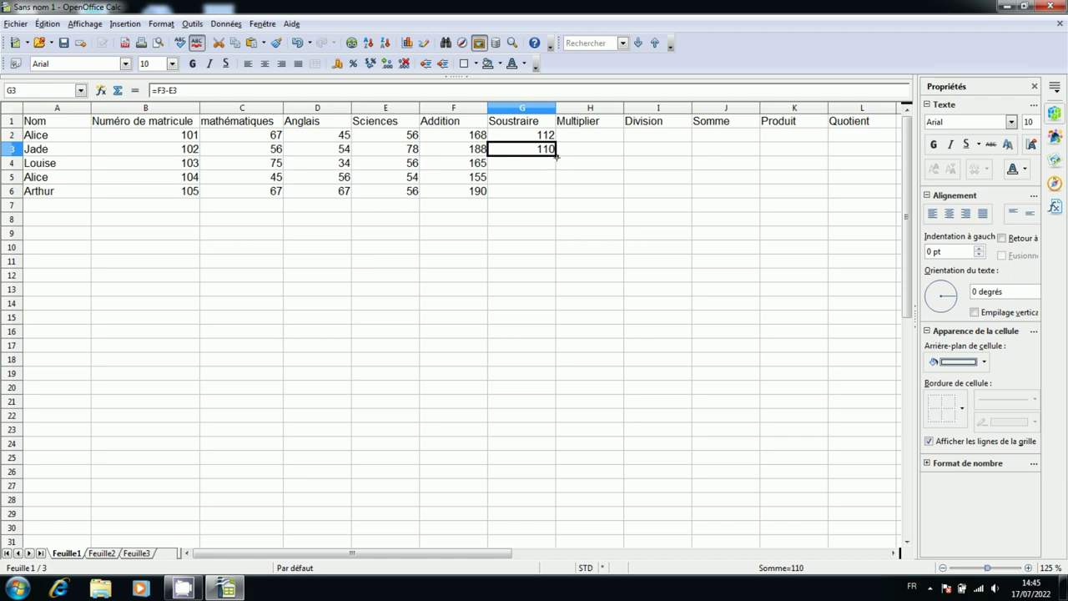
{"action": "left_click_drag", "start_coordinate": [556, 156], "coordinate": [558, 202]}
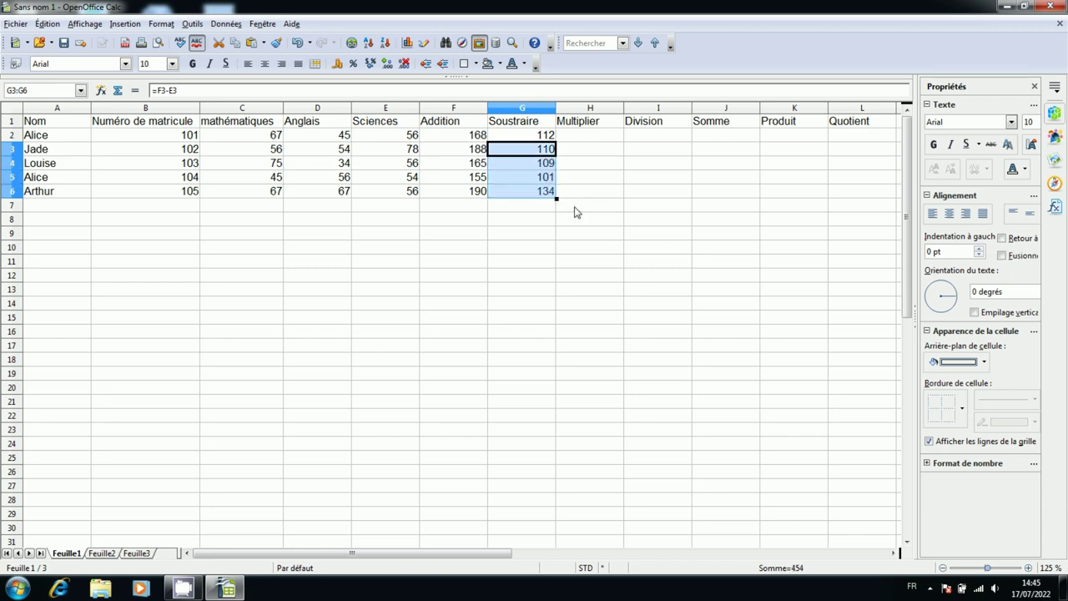
{"action": "left_click", "coordinate": [605, 223]}
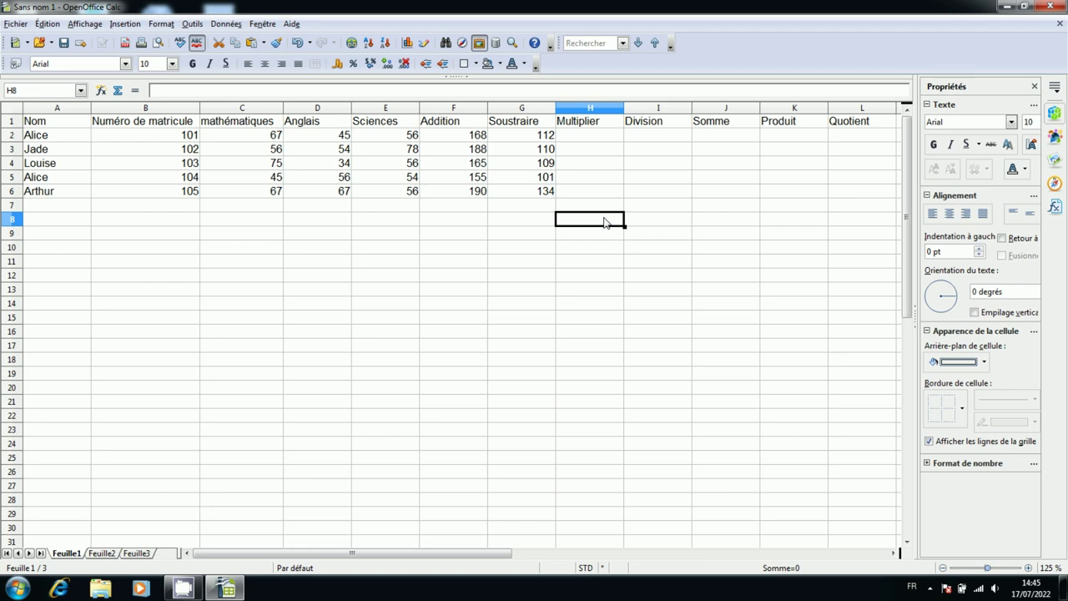
Step: Enter =C2*D2*E2 in H2 to multiply row 2's three marks, giving 168840
{"action": "left_click", "coordinate": [603, 133]}
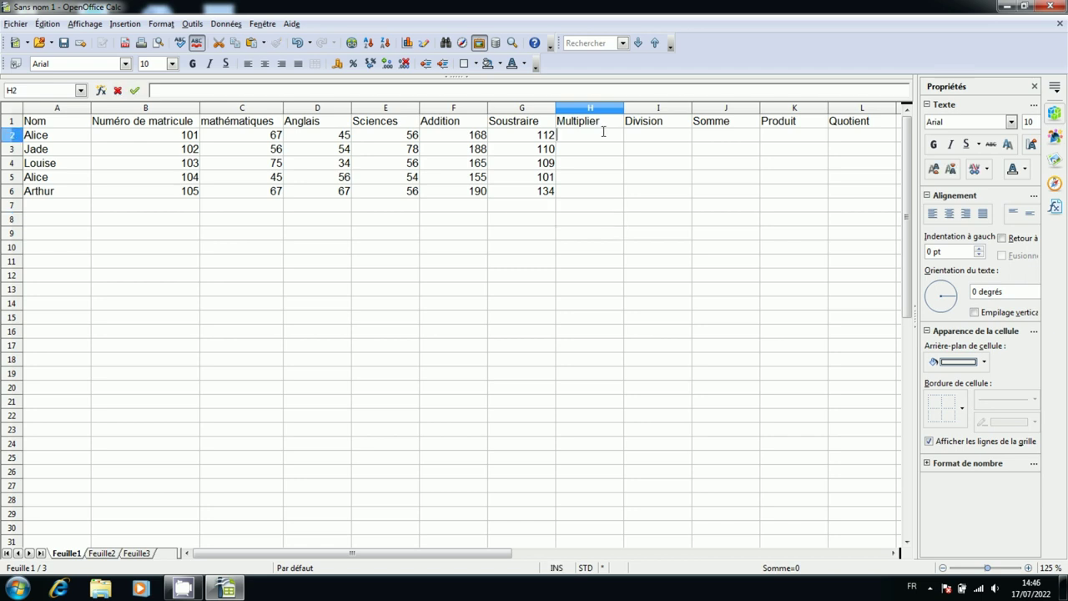
{"action": "type", "text": "="}
{"action": "left_click", "coordinate": [241, 140]}
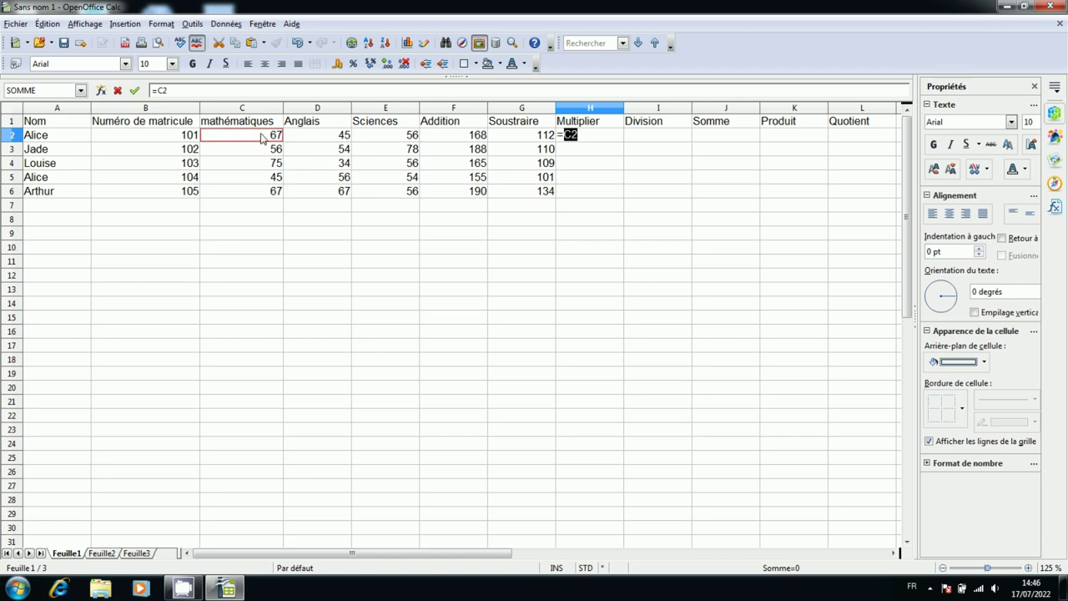
{"action": "key", "text": "Right"}
{"action": "type", "text": "*"}
{"action": "left_click", "coordinate": [334, 137]}
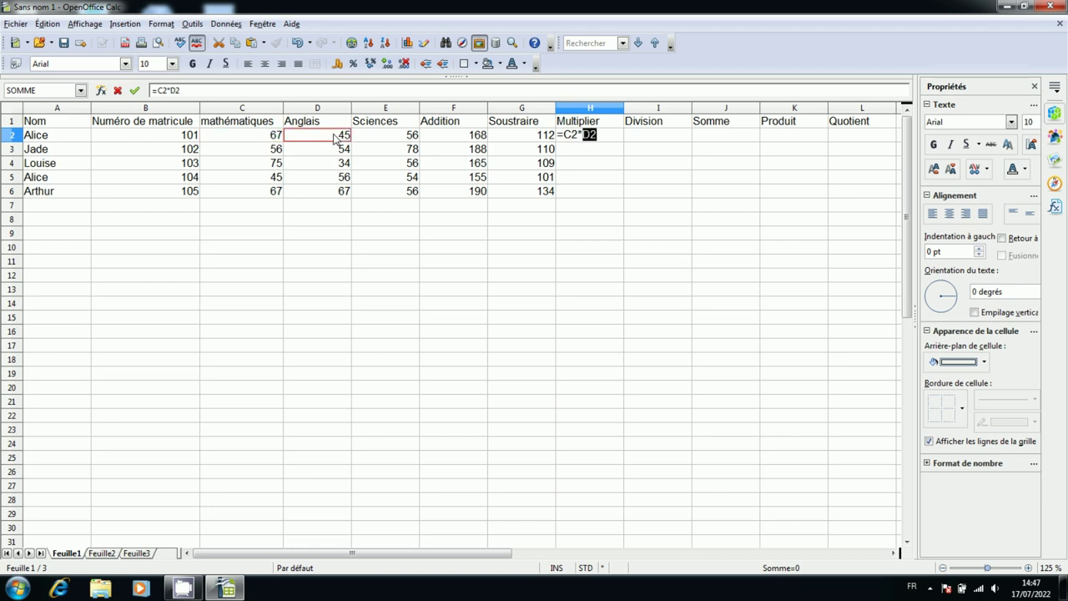
{"action": "type", "text": "*"}
{"action": "left_click", "coordinate": [385, 138]}
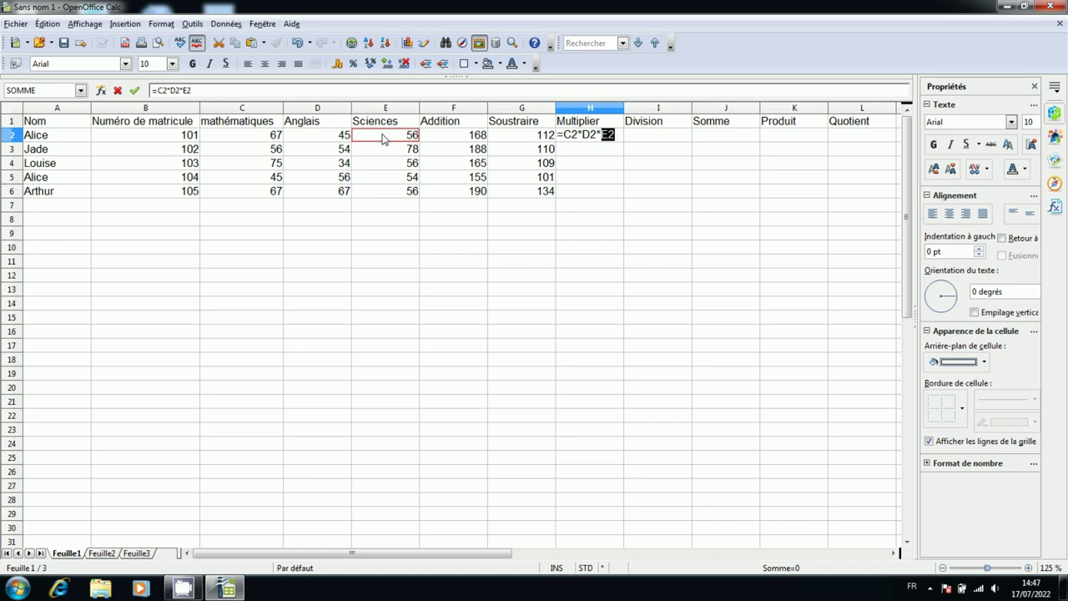
{"action": "key", "text": "Return"}
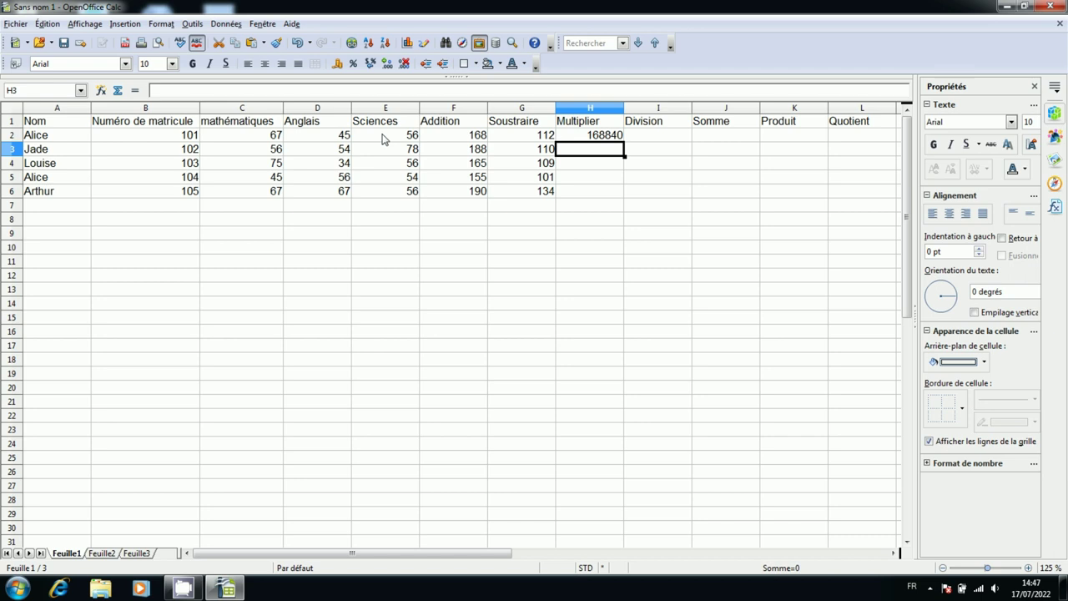
Step: Enter =C3*D3 in H3, multiplying the mathématiques and Anglais marks to give 3024
{"action": "type", "text": "="}
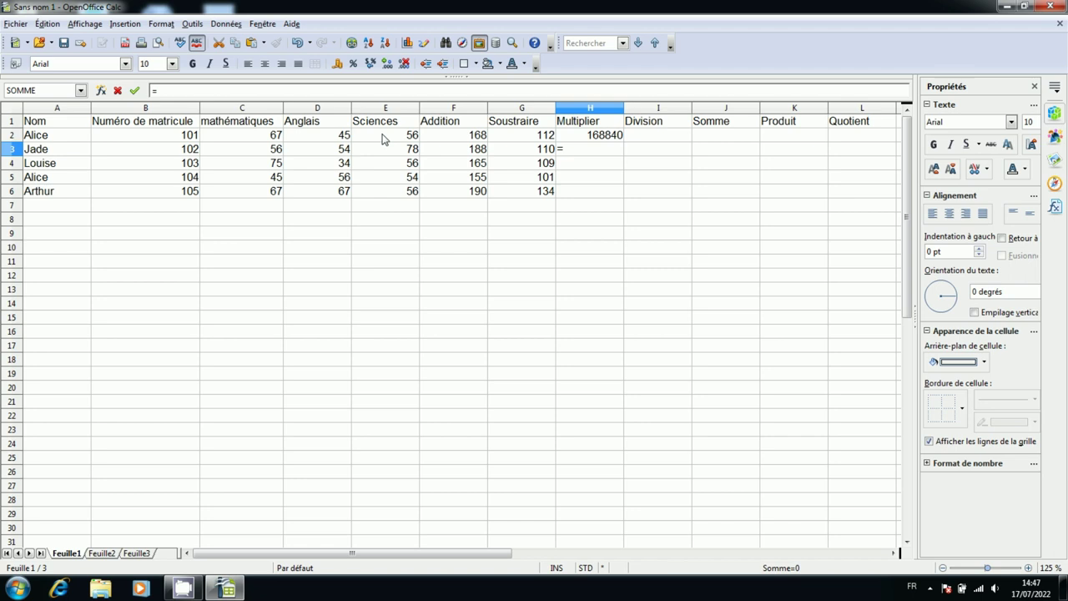
{"action": "left_click", "coordinate": [260, 156]}
{"action": "type", "text": "*"}
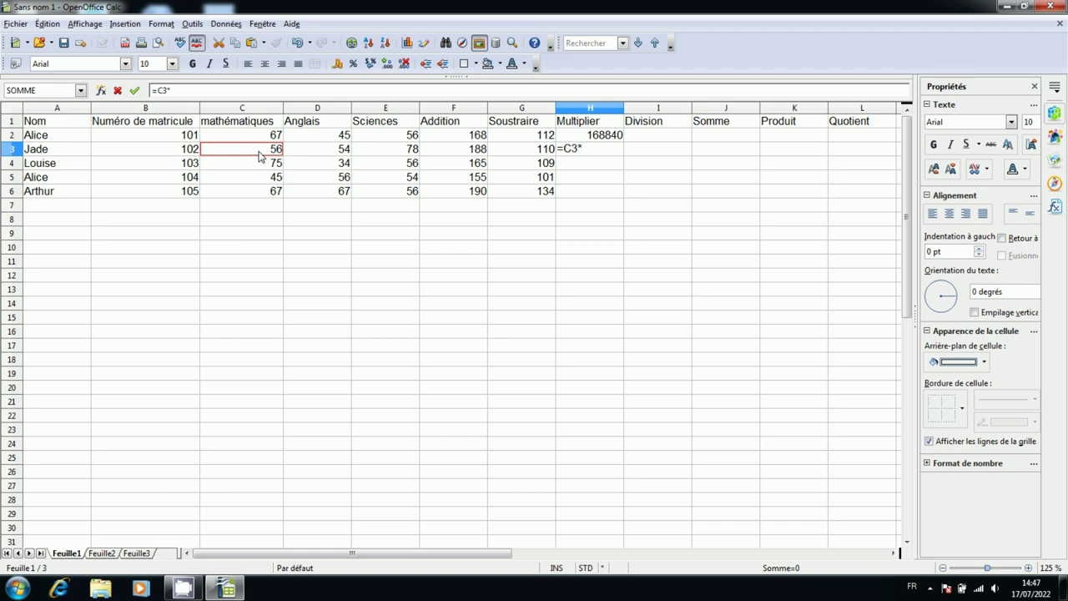
{"action": "left_click", "coordinate": [320, 156]}
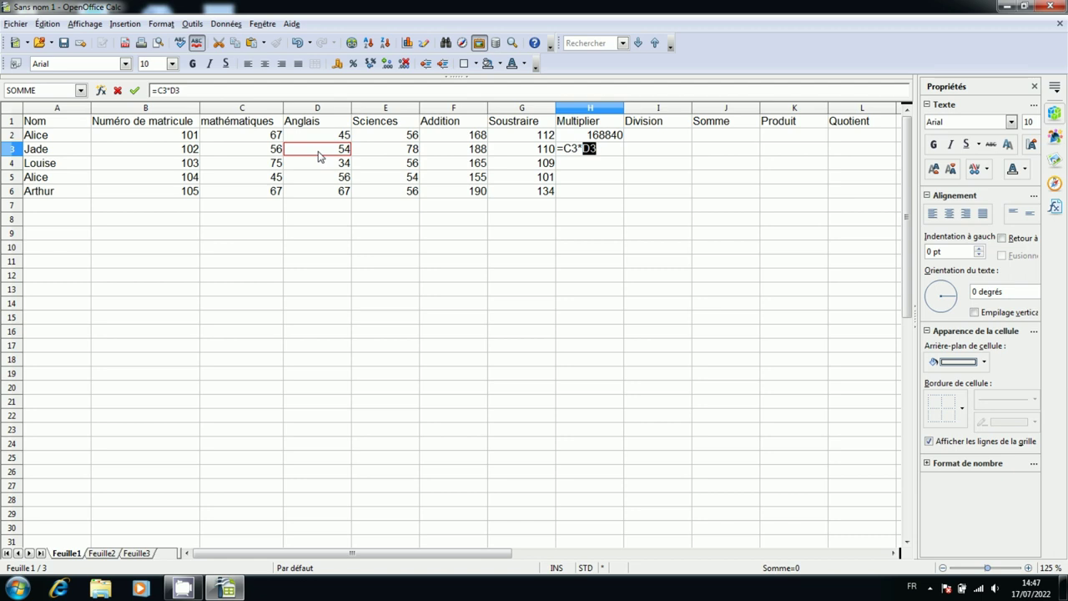
{"action": "key", "text": "Return"}
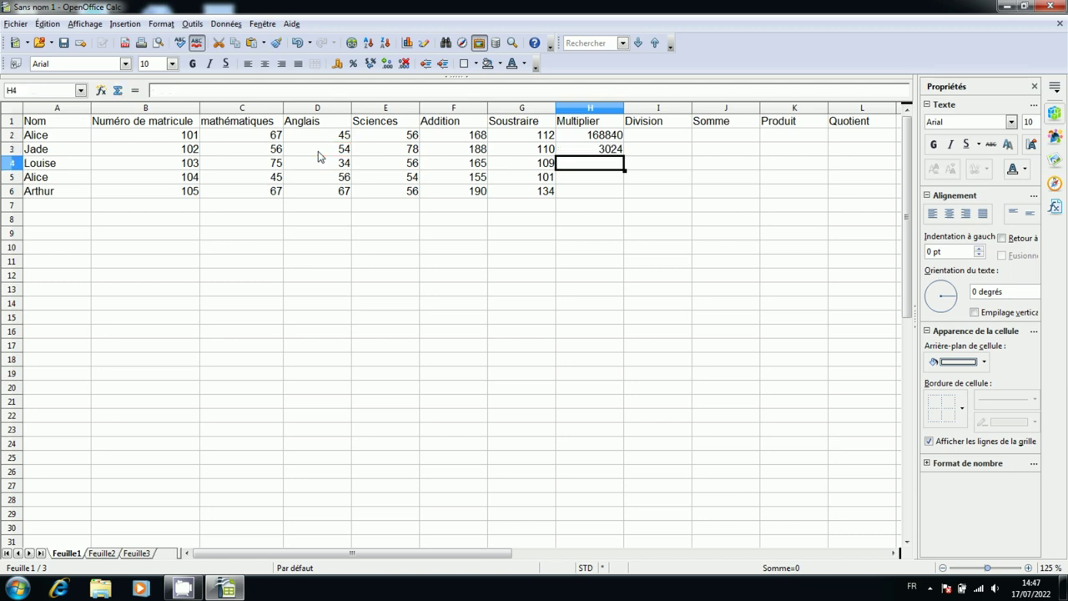
Step: Fill the Multiplier formula from H3 down to H6 (2550, 2520, 4489) and check each copy
{"action": "key", "text": "Up"}
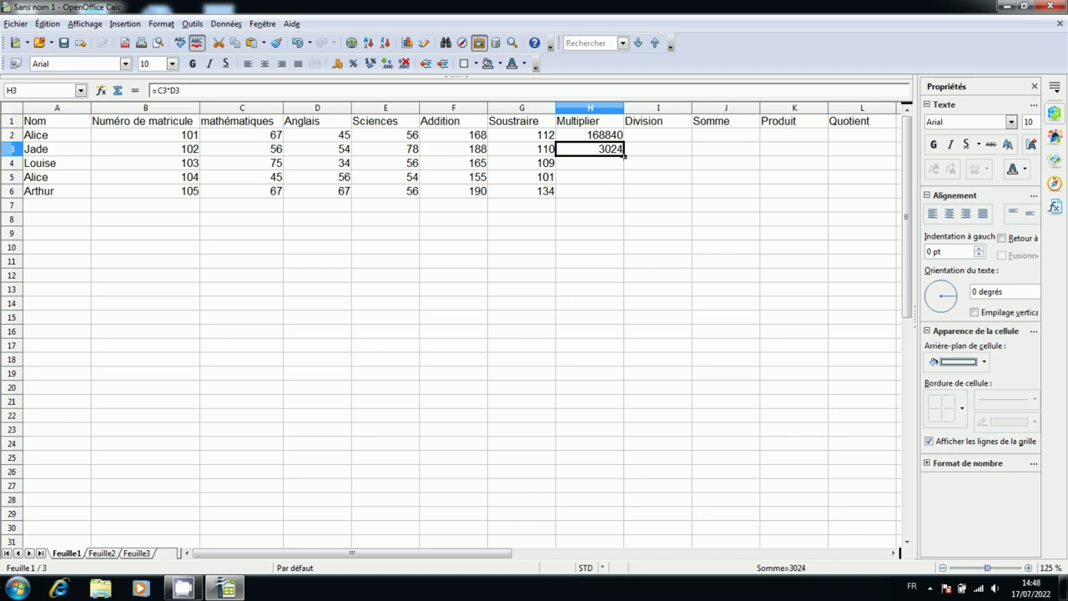
{"action": "left_click_drag", "start_coordinate": [624, 155], "coordinate": [624, 197]}
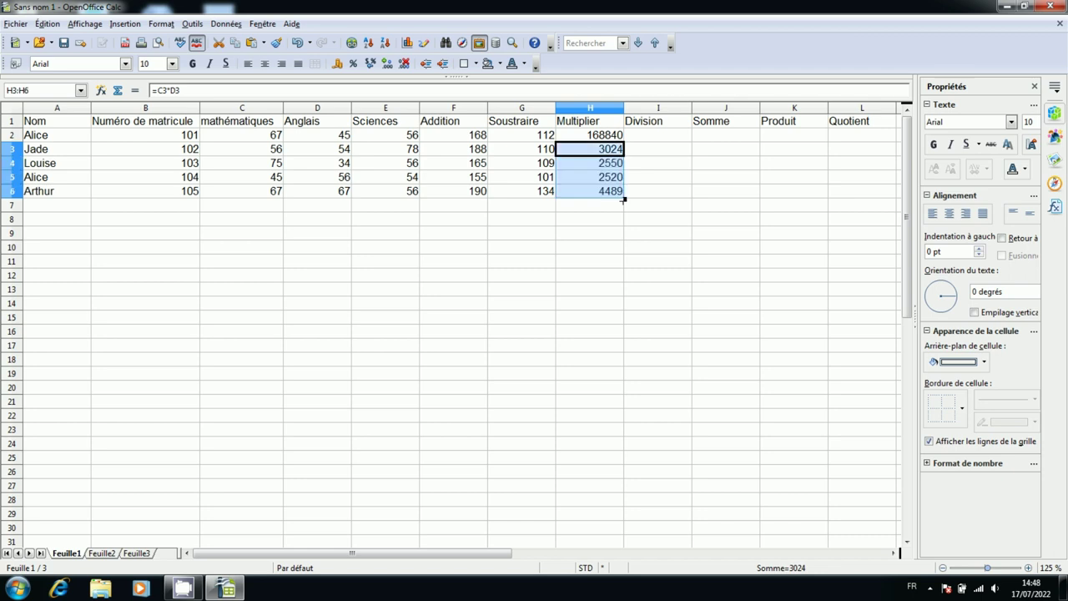
{"action": "left_click", "coordinate": [654, 211]}
{"action": "left_click", "coordinate": [595, 165]}
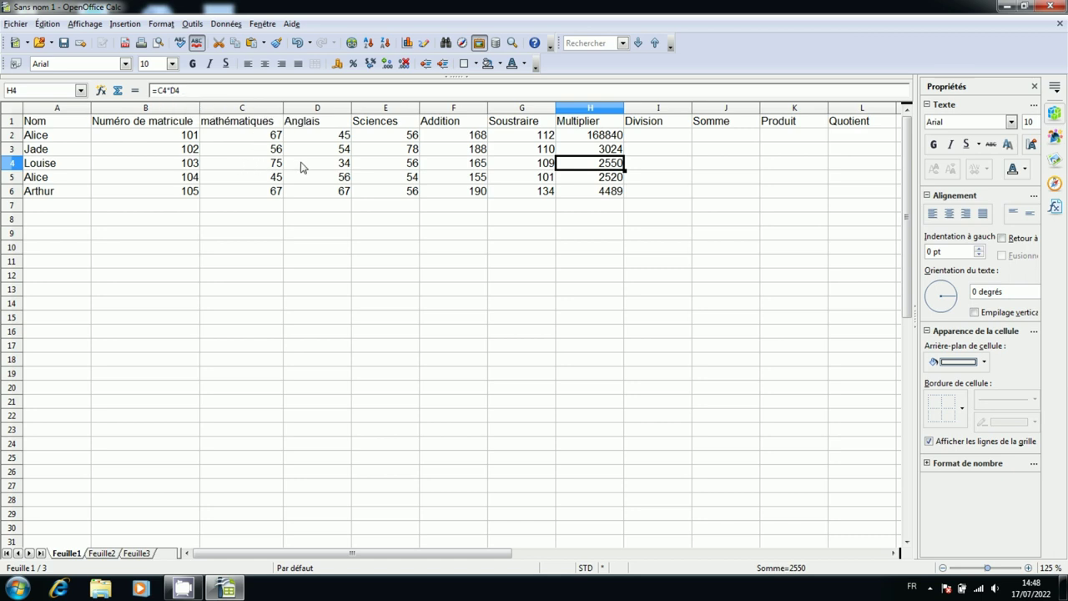
{"action": "left_click", "coordinate": [596, 181]}
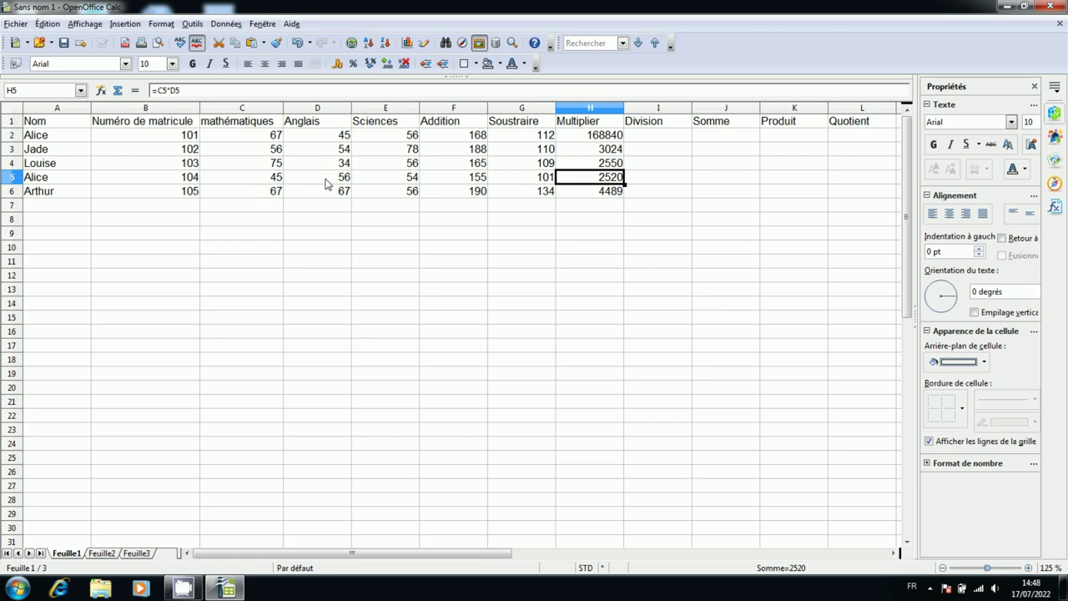
{"action": "left_click", "coordinate": [596, 195]}
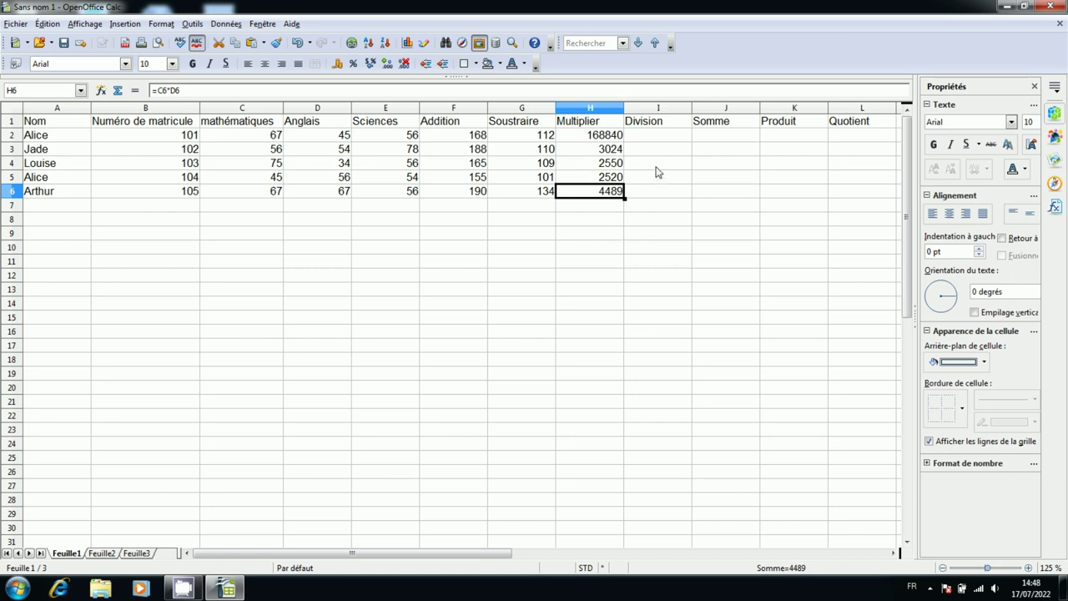
{"action": "left_click", "coordinate": [657, 139]}
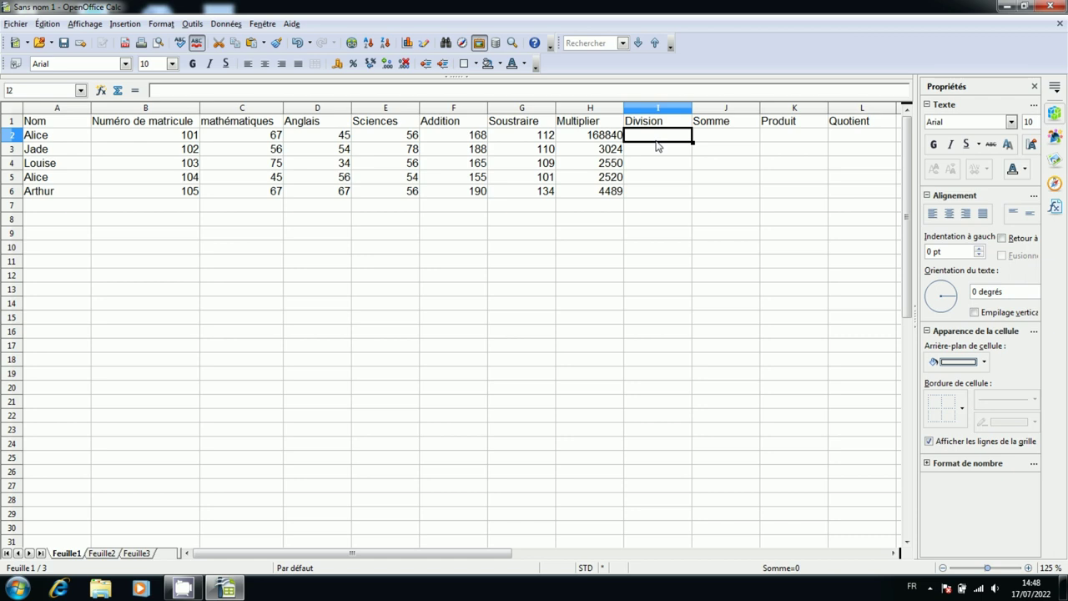
Step: Enter =H2/F2 in I2, dividing the product by the Addition total, giving 1005
{"action": "type", "text": "="}
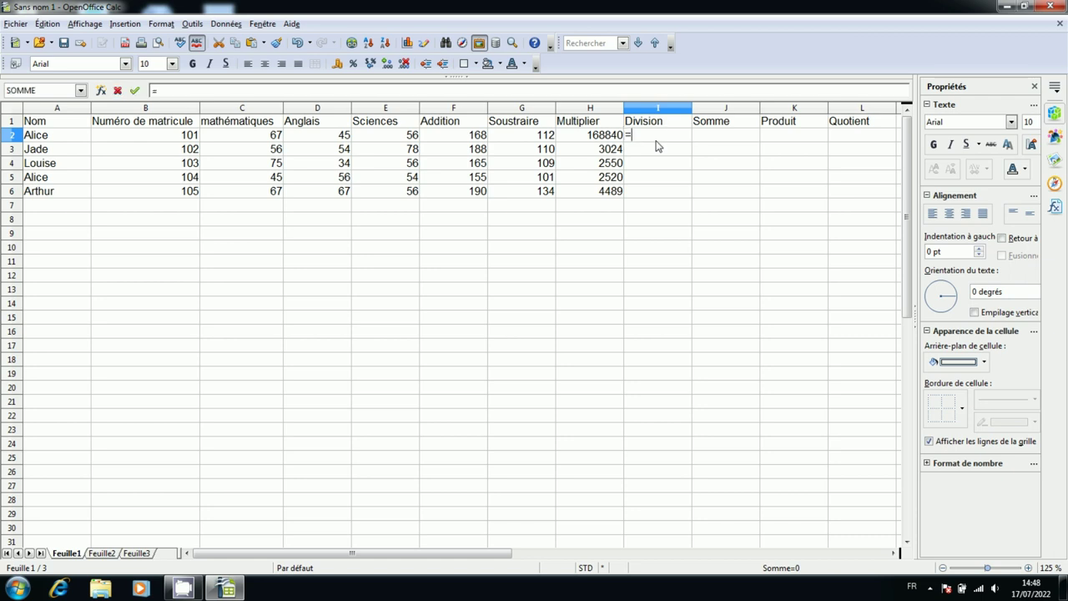
{"action": "key", "text": "Left"}
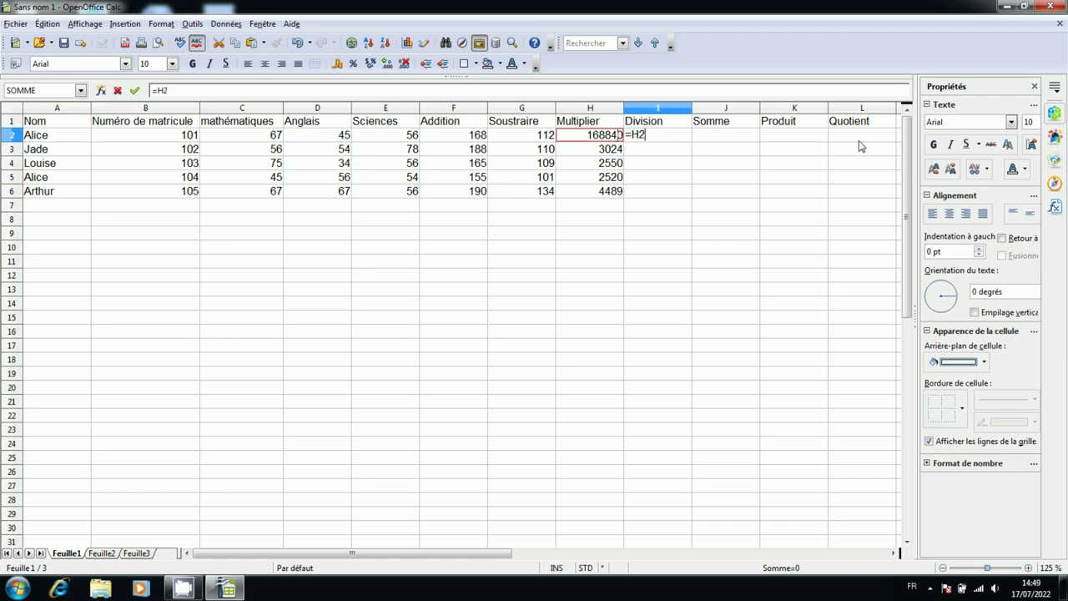
{"action": "type", "text": "/"}
{"action": "left_click", "coordinate": [405, 136]}
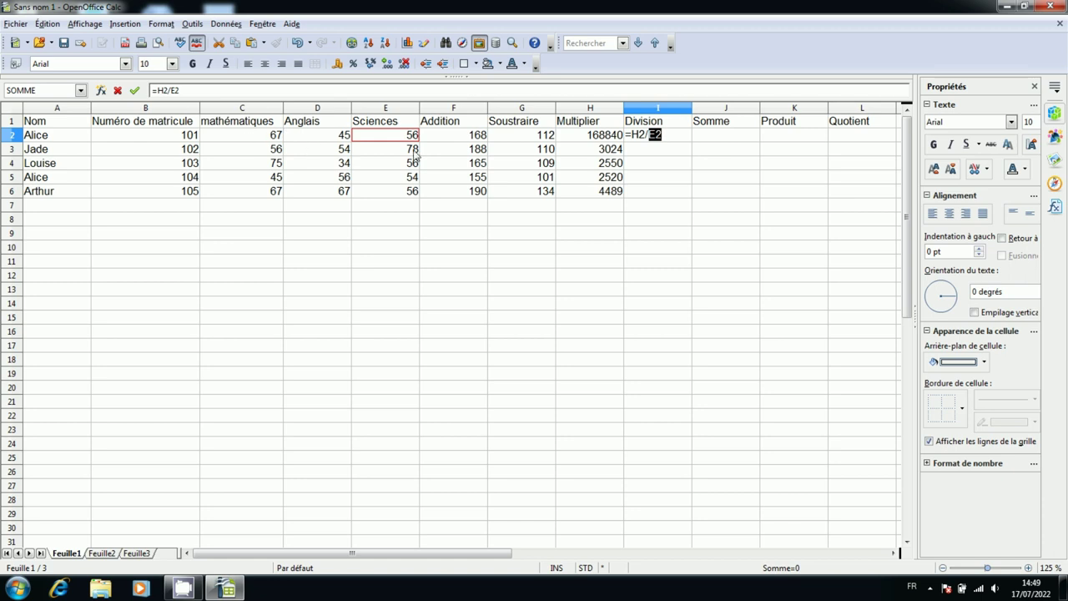
{"action": "left_click", "coordinate": [451, 138]}
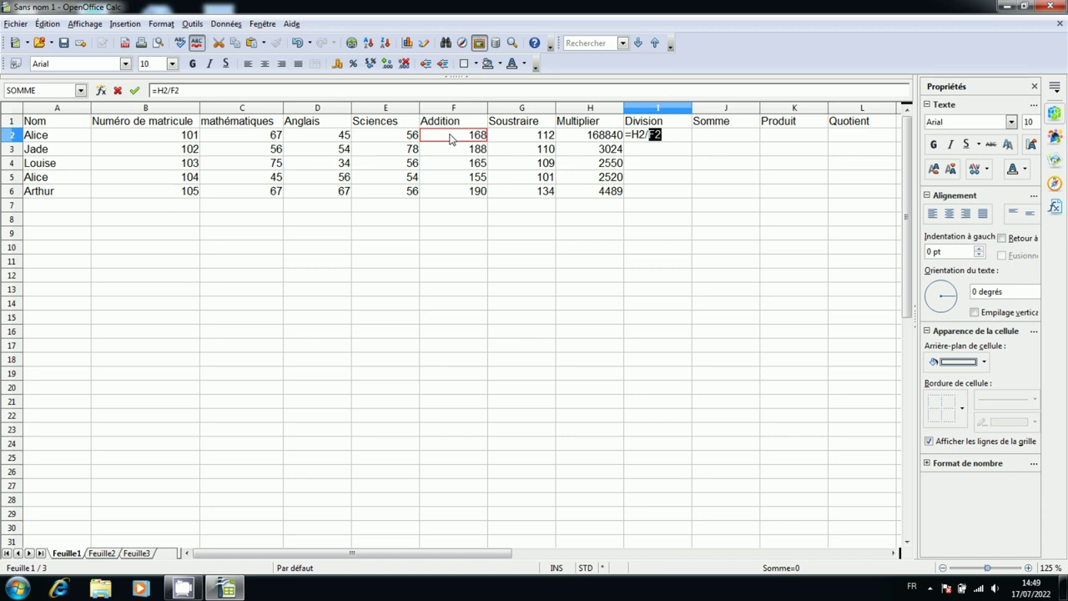
{"action": "key", "text": "Return"}
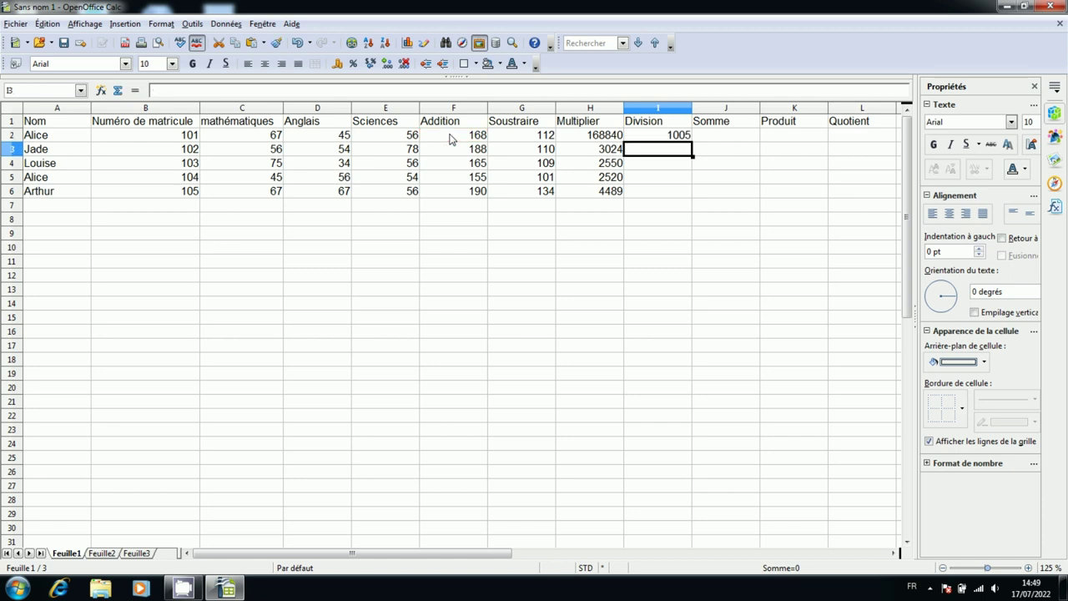
Step: Enter =H3/D3 in I3, dividing the product by the Anglais mark, giving 56
{"action": "type", "text": "="}
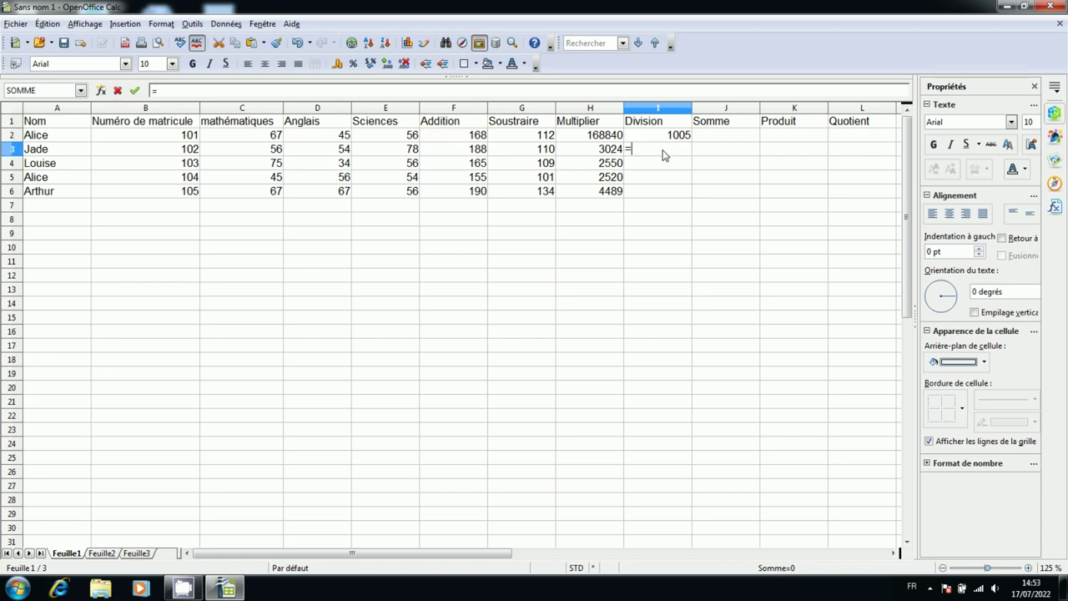
{"action": "left_click", "coordinate": [599, 155]}
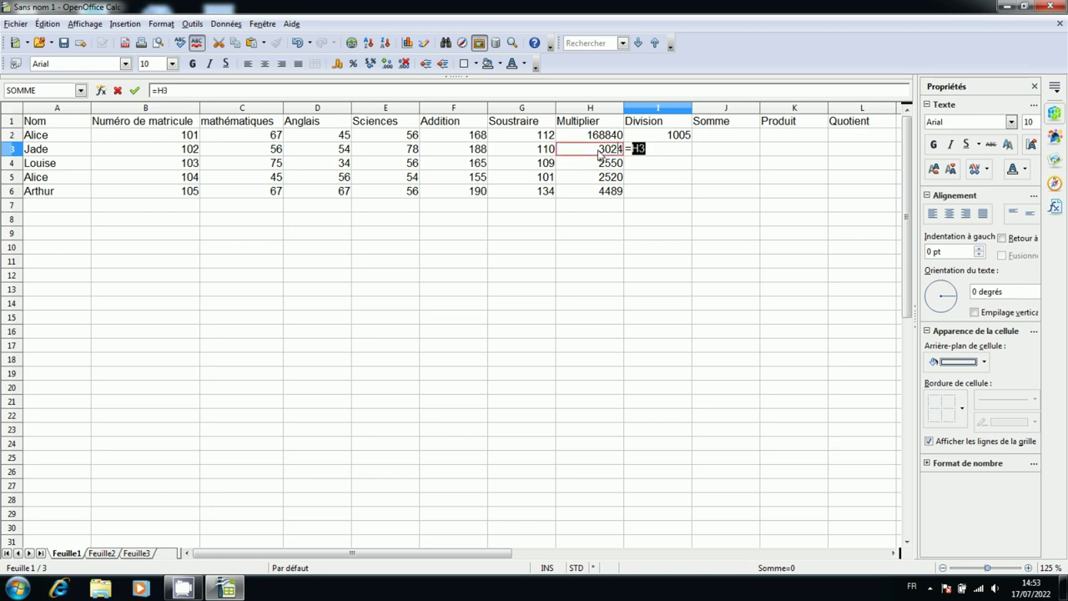
{"action": "type", "text": "/"}
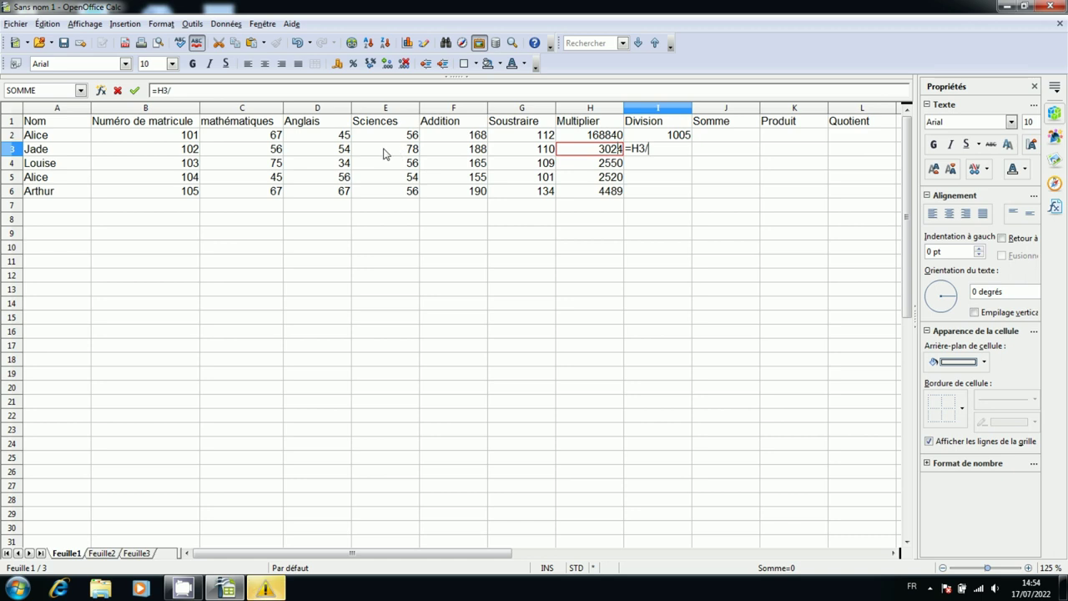
{"action": "left_click", "coordinate": [339, 154]}
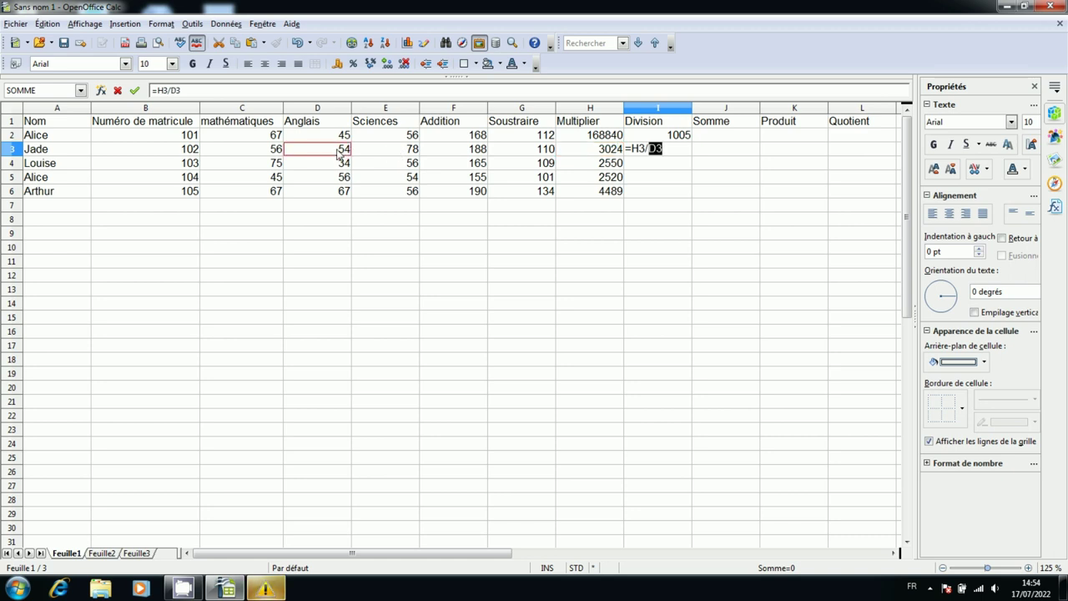
{"action": "key", "text": "Return"}
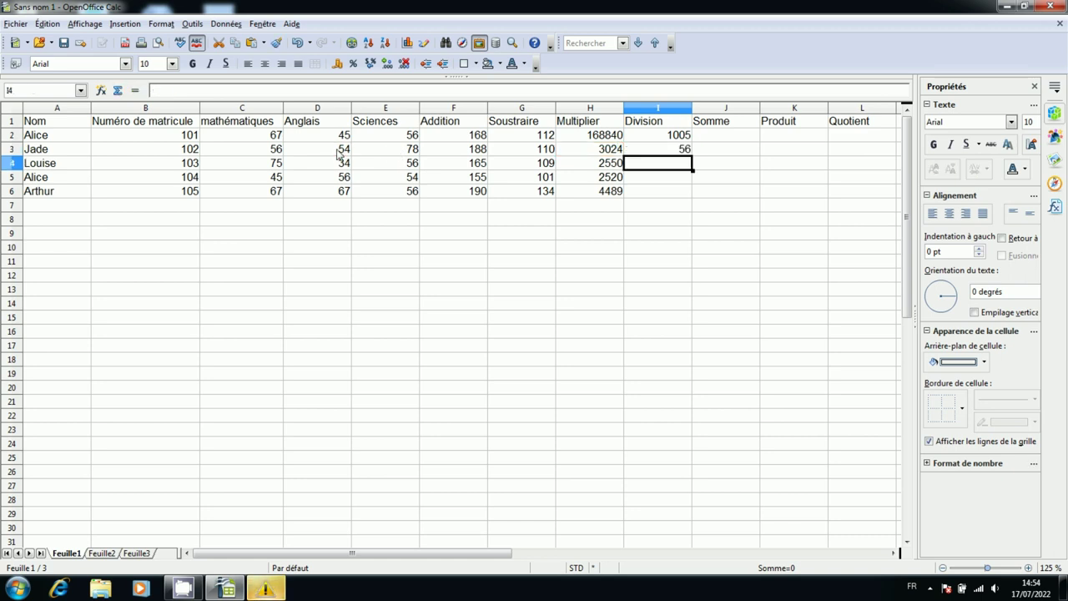
Step: Fill the Division formula from I3 down to I6, giving 75, 45 and 67
{"action": "key", "text": "Up"}
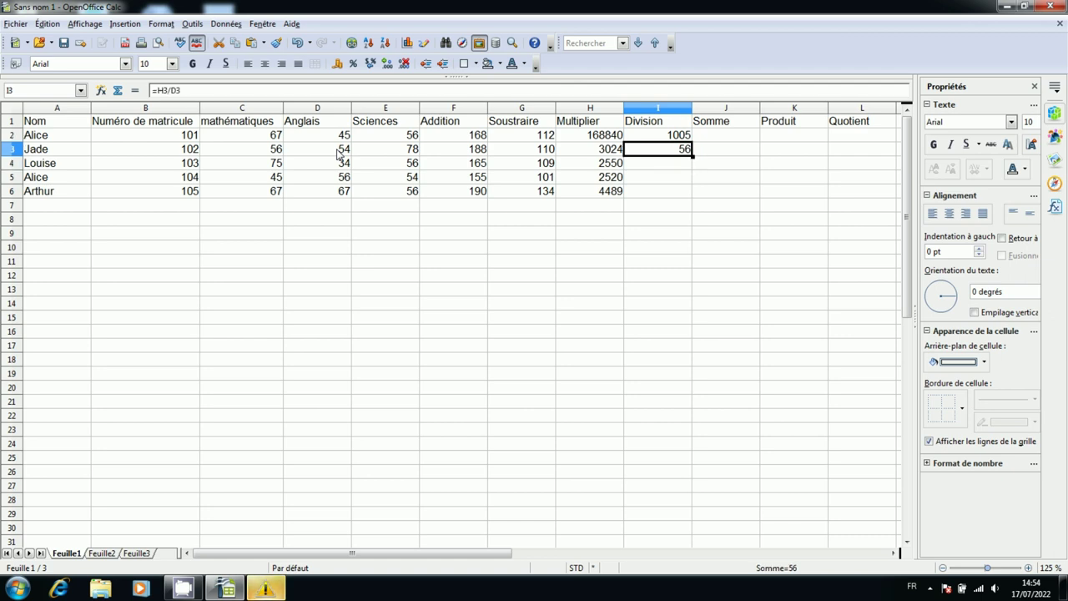
{"action": "key", "text": "Left"}
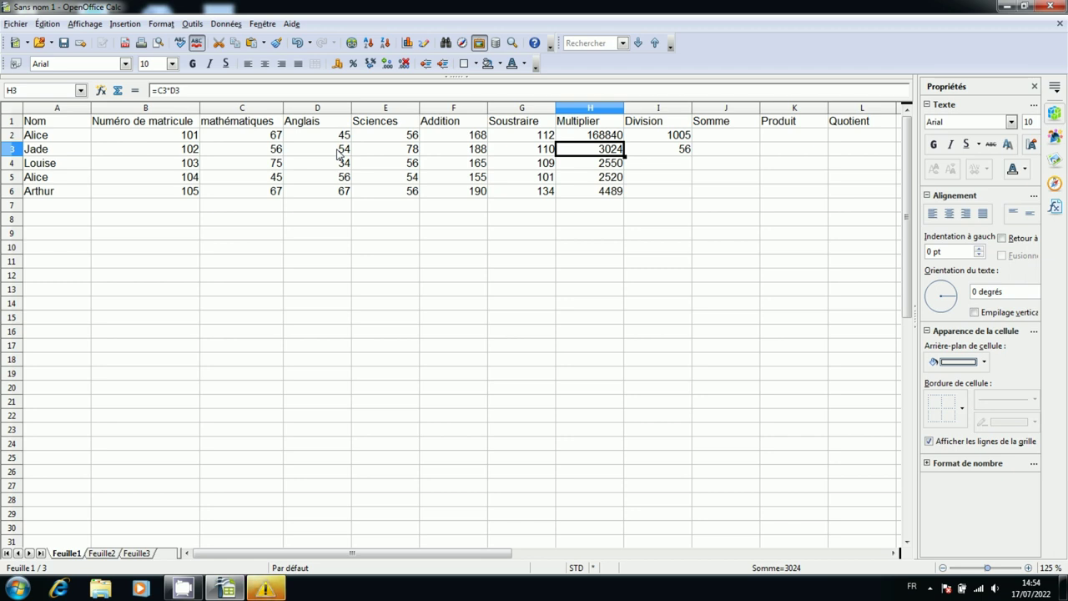
{"action": "key", "text": "Right"}
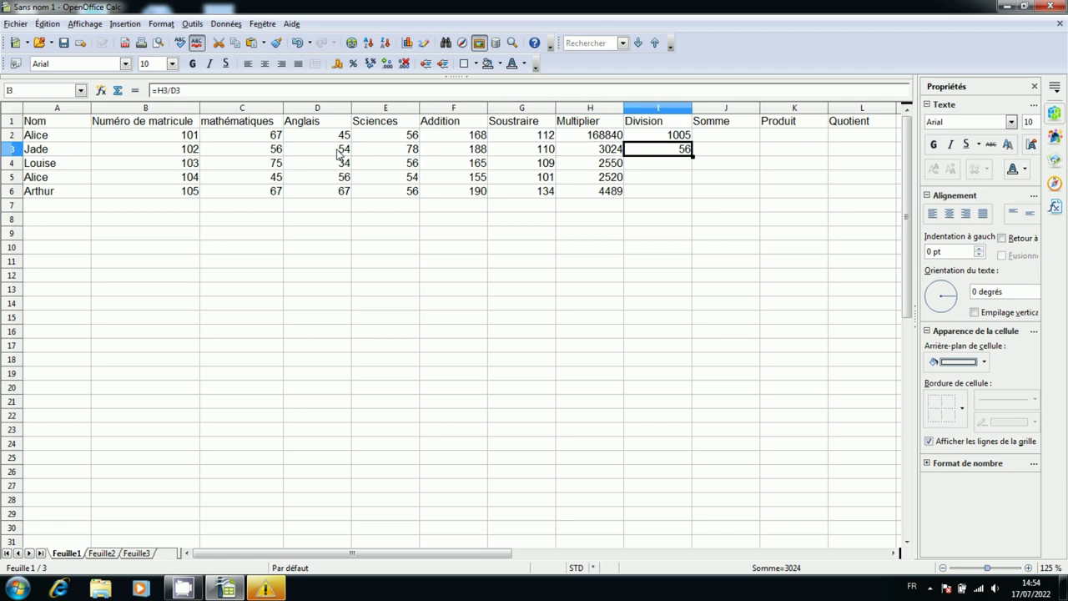
{"action": "left_click_drag", "start_coordinate": [693, 157], "coordinate": [691, 196]}
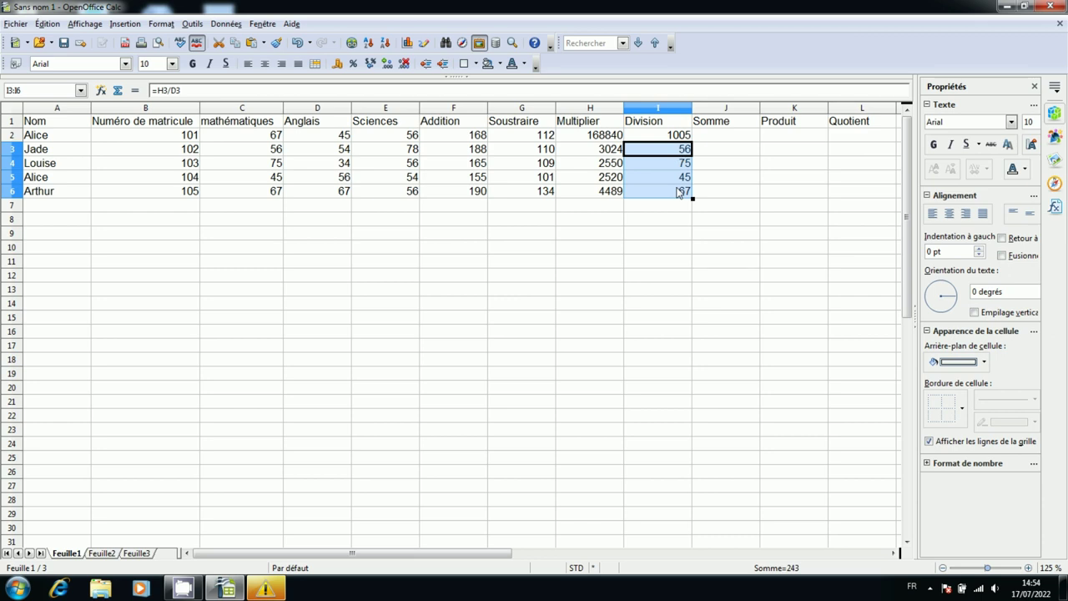
{"action": "left_click", "coordinate": [660, 221]}
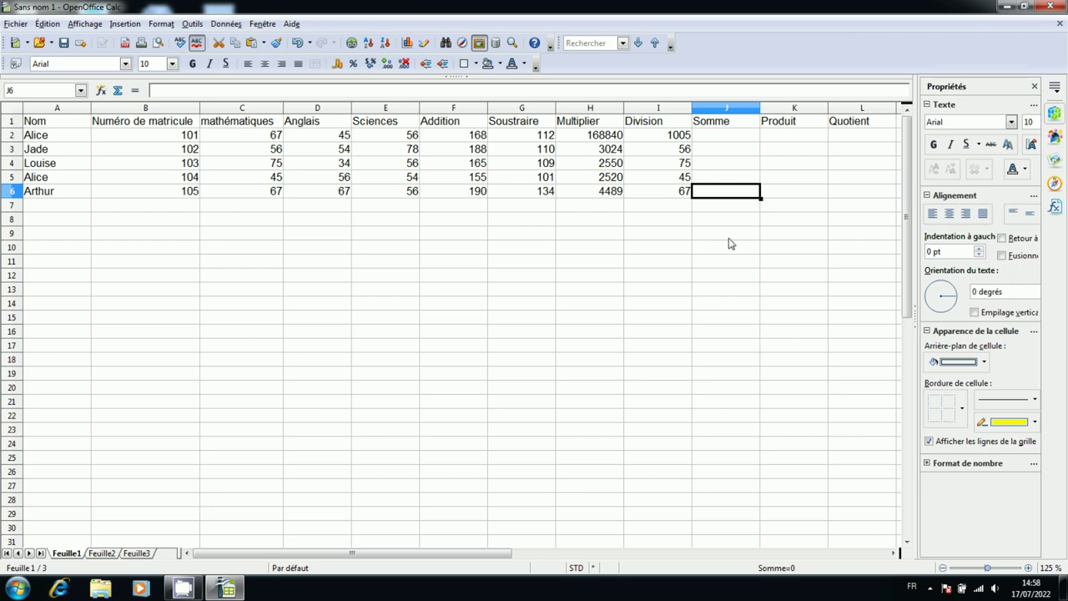
Step: Enter =somme(C2;D2;E2) in J2 to total the first student's marks, showing 168
{"action": "left_click", "coordinate": [724, 140]}
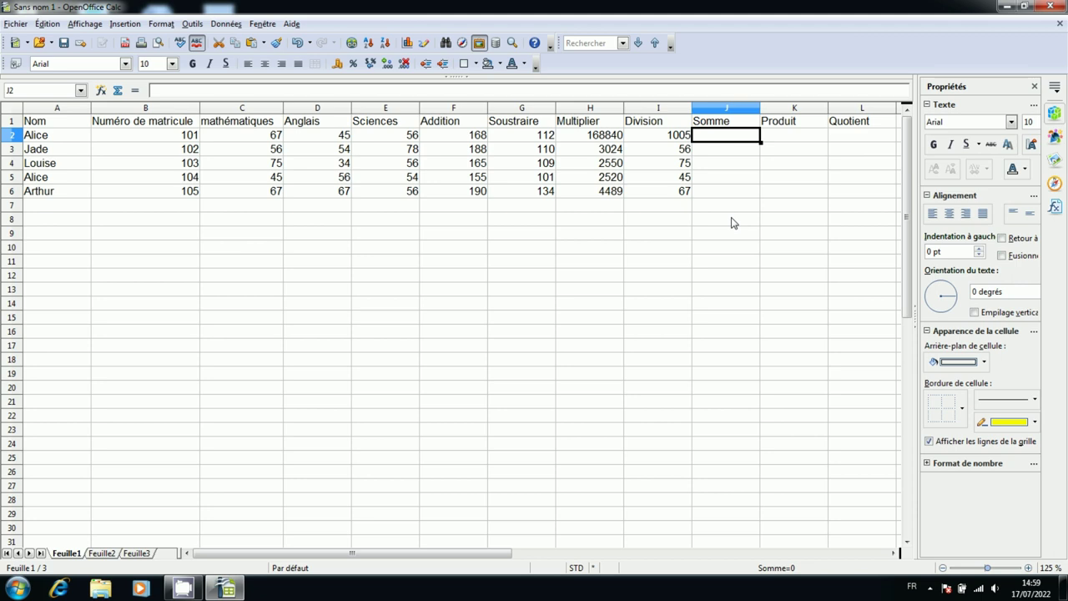
{"action": "type", "text": "=so"}
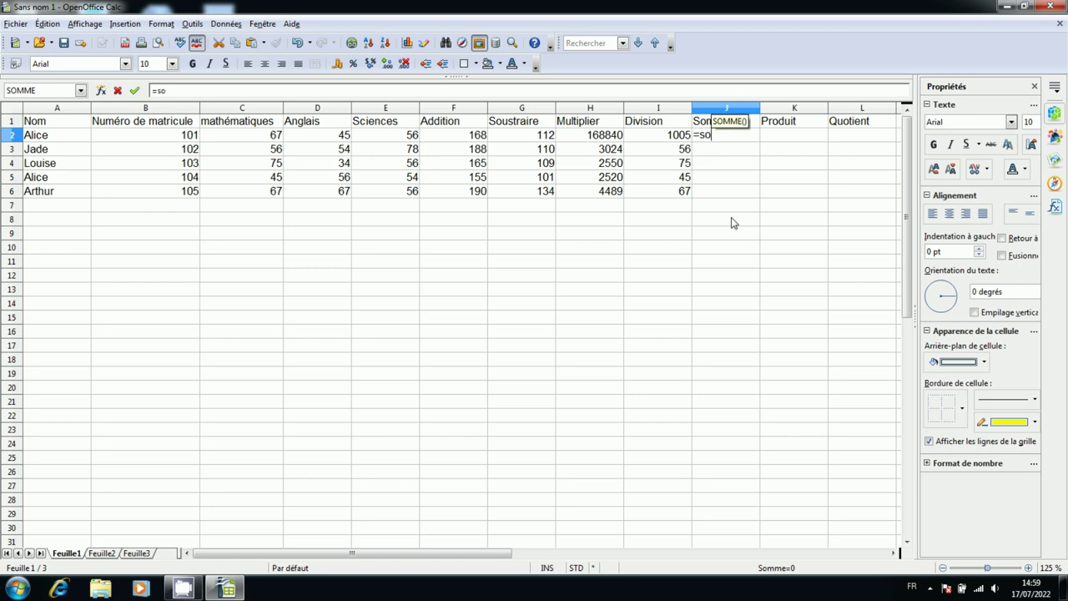
{"action": "type", "text": "mme"}
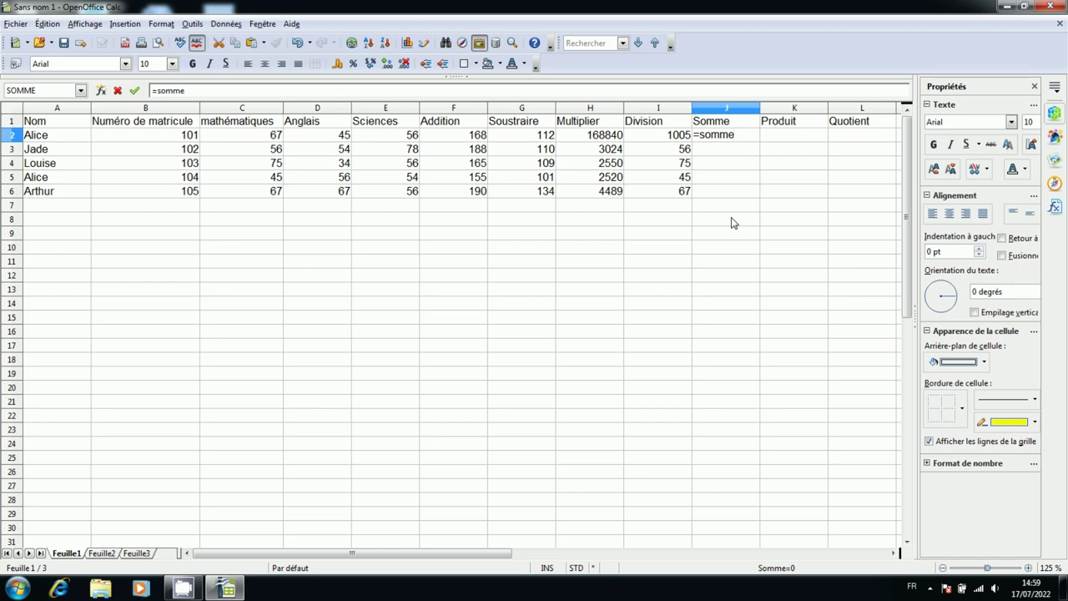
{"action": "type", "text": "("}
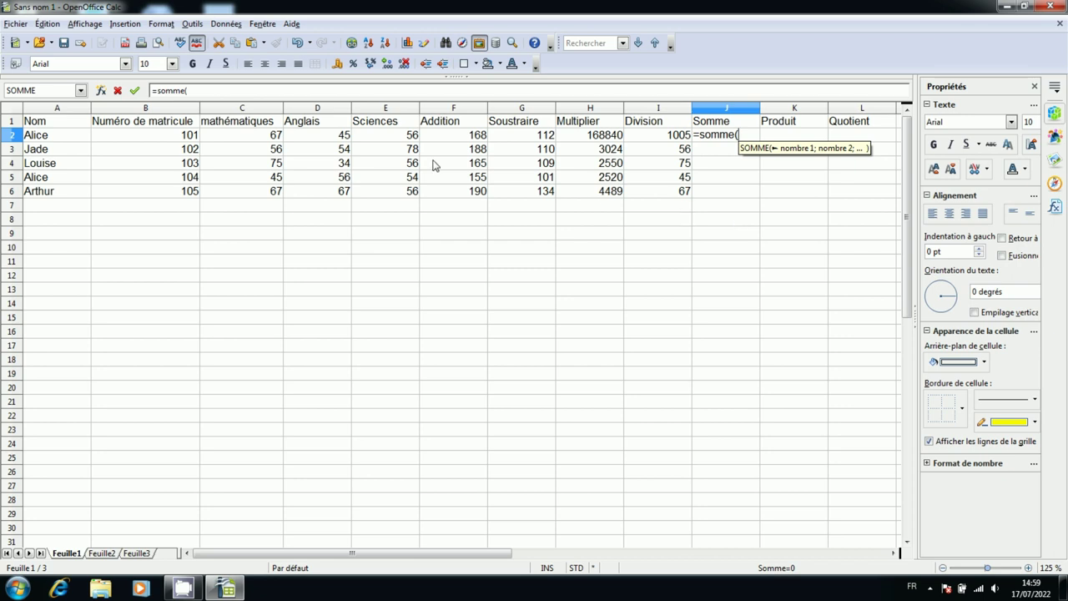
{"action": "left_click", "coordinate": [253, 140]}
{"action": "type", "text": ";"}
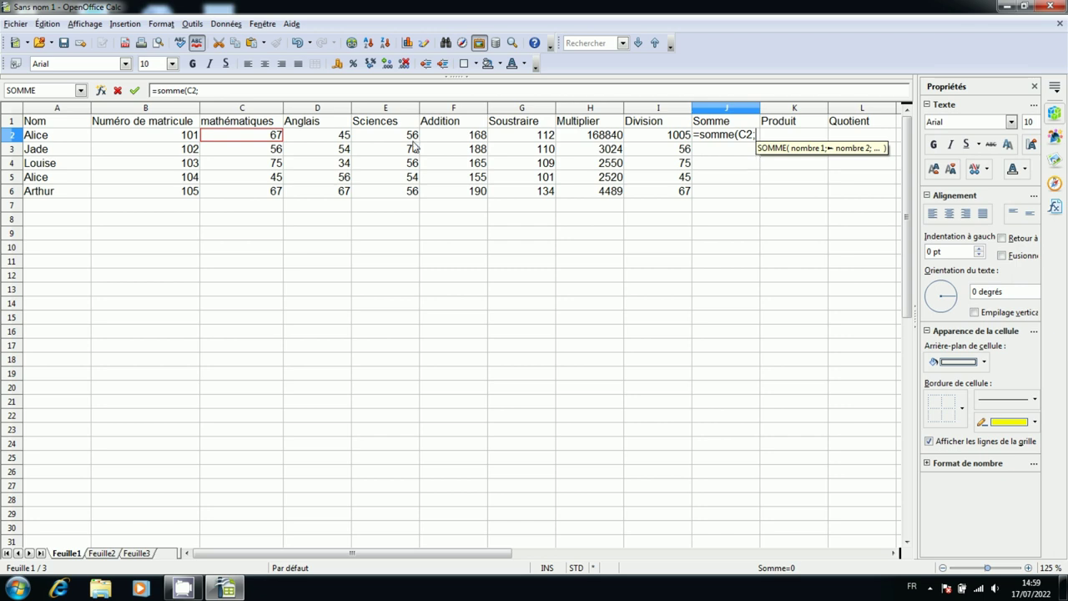
{"action": "left_click", "coordinate": [329, 140]}
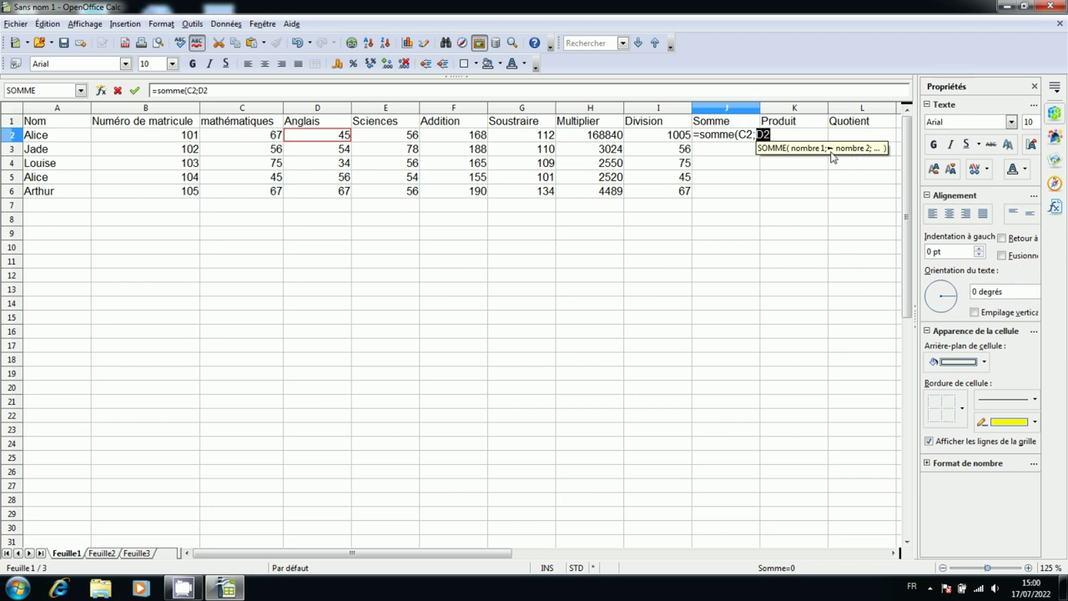
{"action": "type", "text": ":"}
{"action": "left_click", "coordinate": [395, 135]}
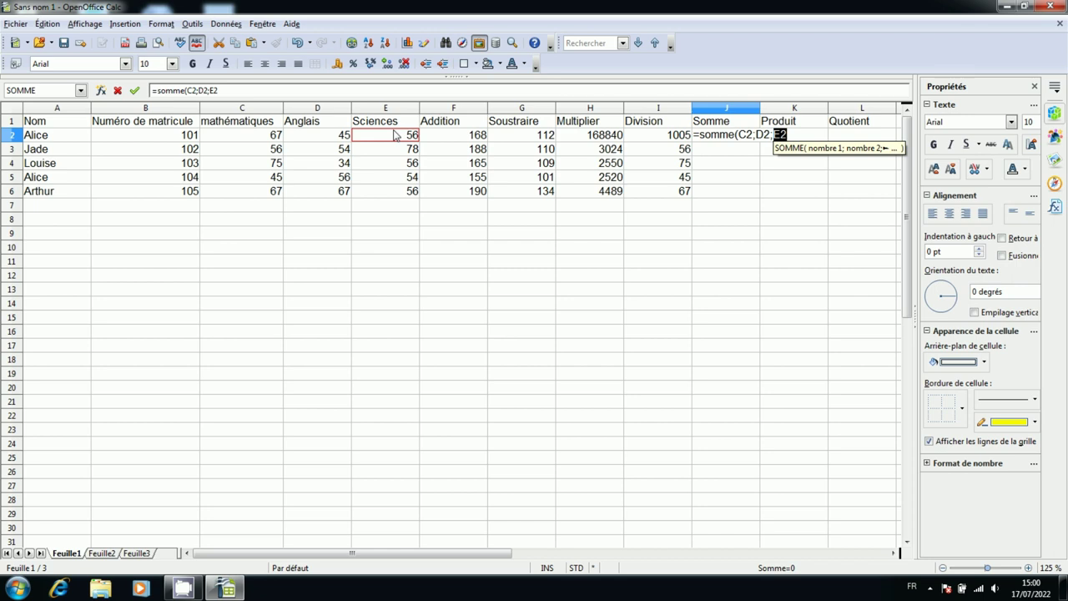
{"action": "type", "text": ")"}
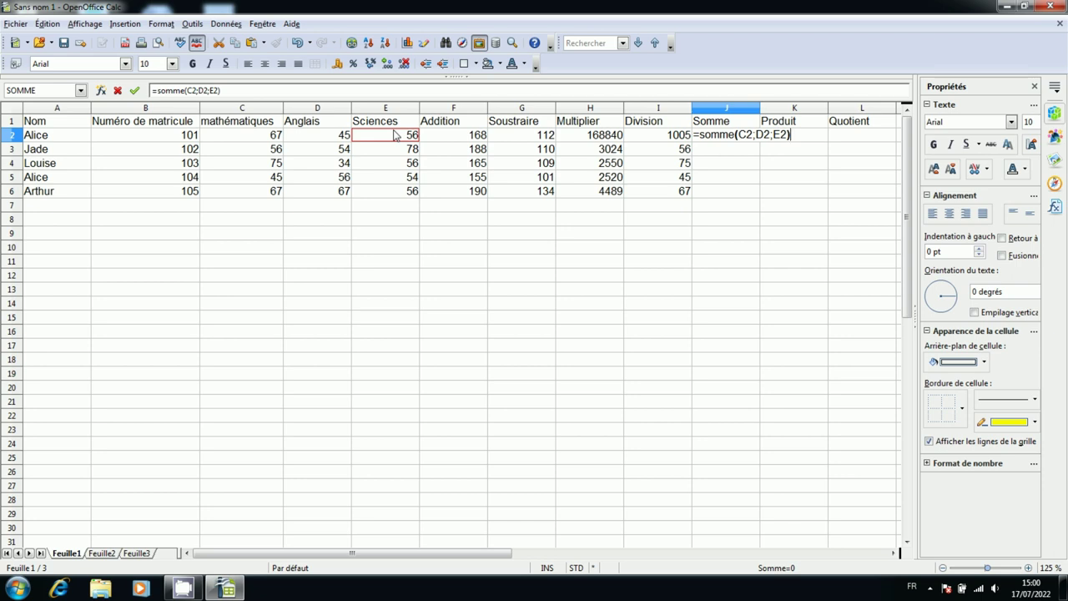
{"action": "key", "text": "Return"}
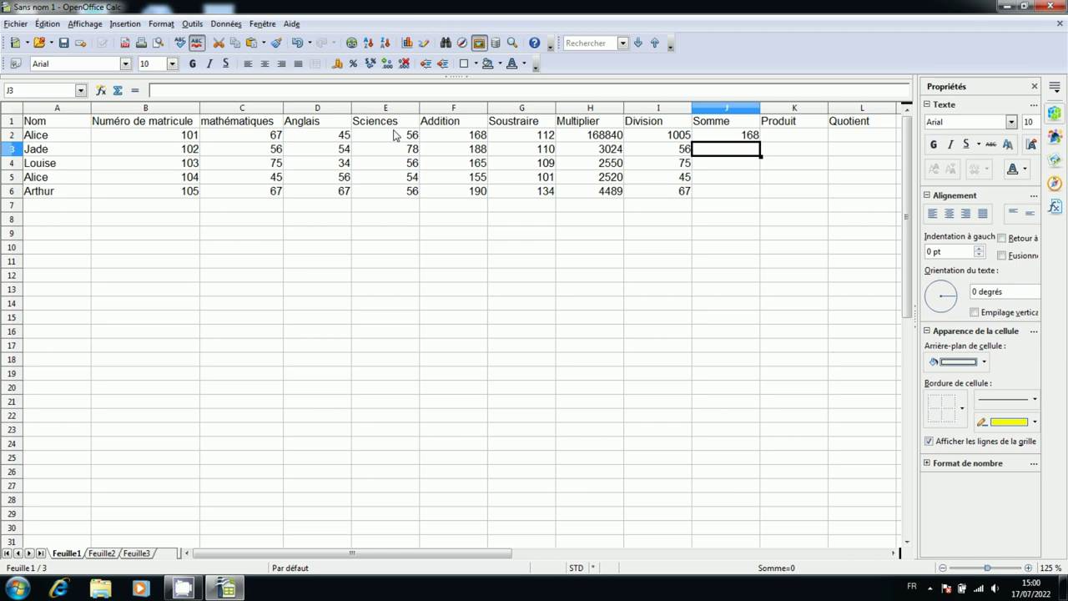
Step: Enter =somme(C3;D3;E3) in J3 to total the second student's marks, showing 188
{"action": "left_click", "coordinate": [458, 141]}
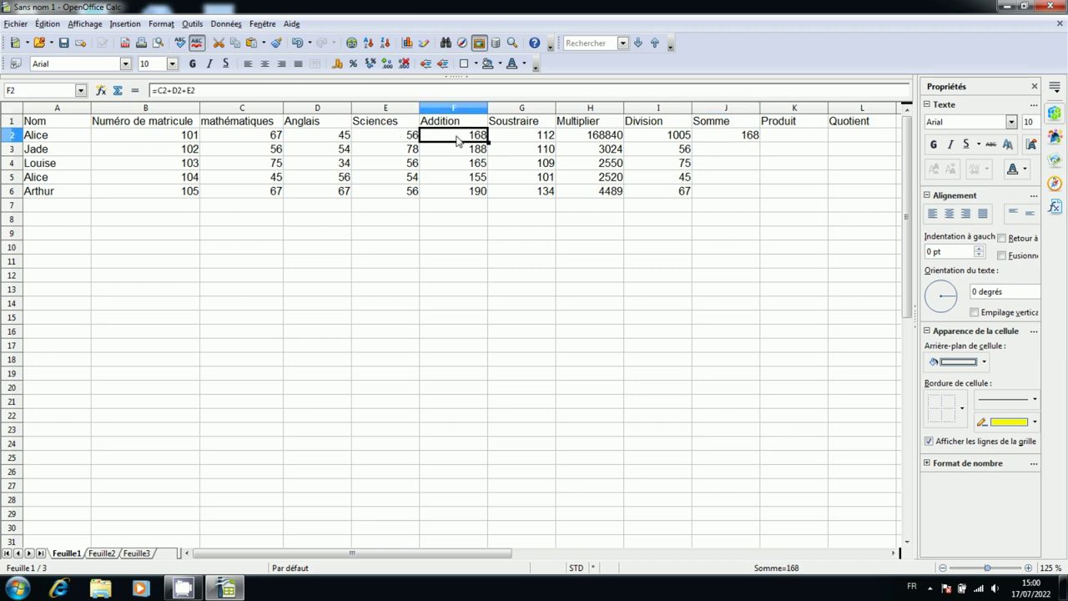
{"action": "left_click", "coordinate": [728, 140]}
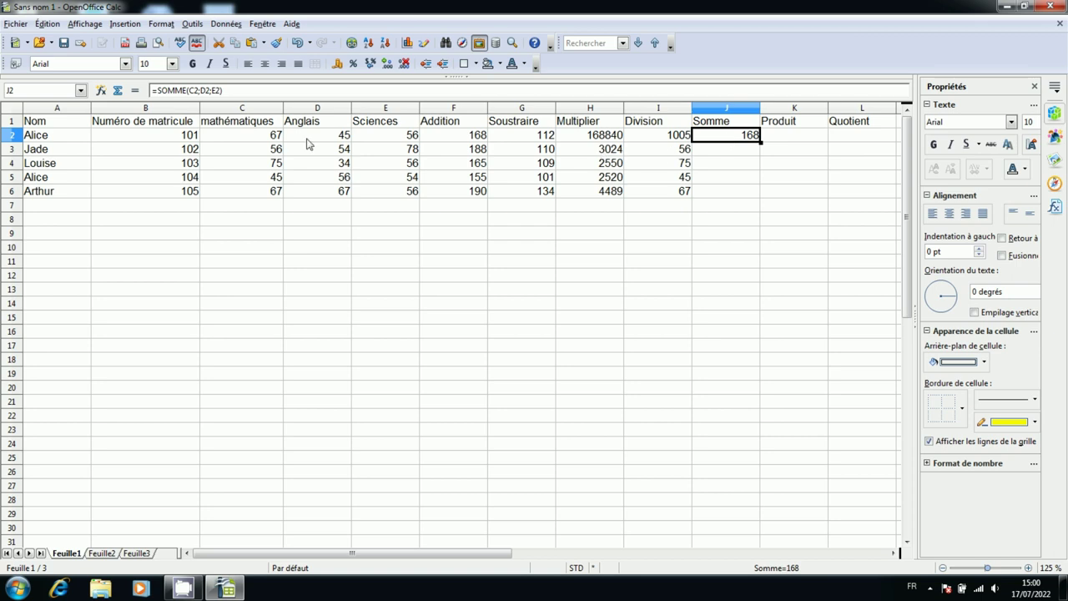
{"action": "left_click", "coordinate": [714, 155]}
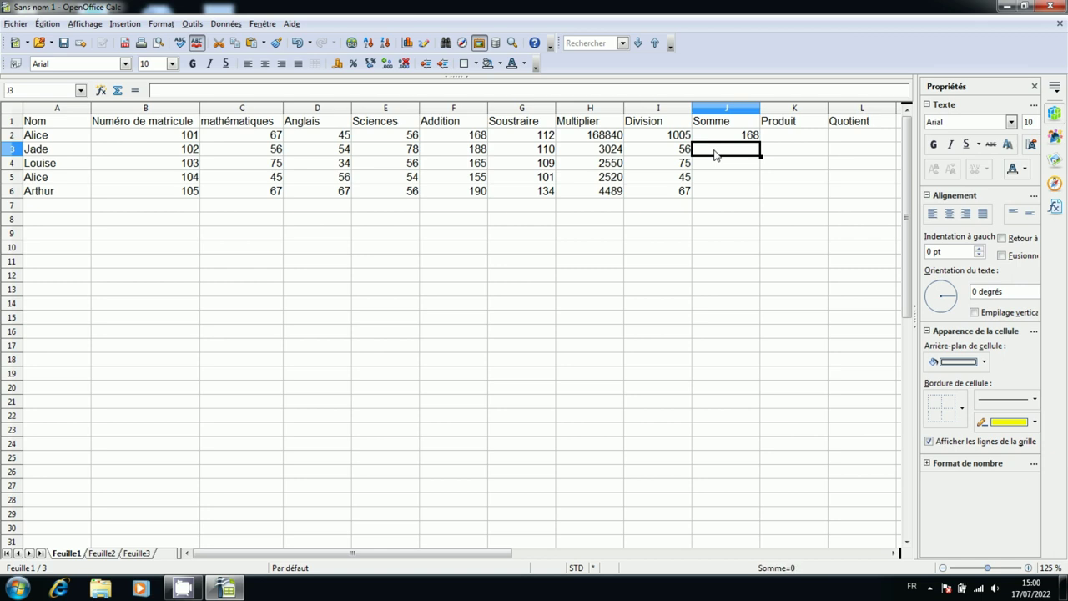
{"action": "type", "text": "=somme"}
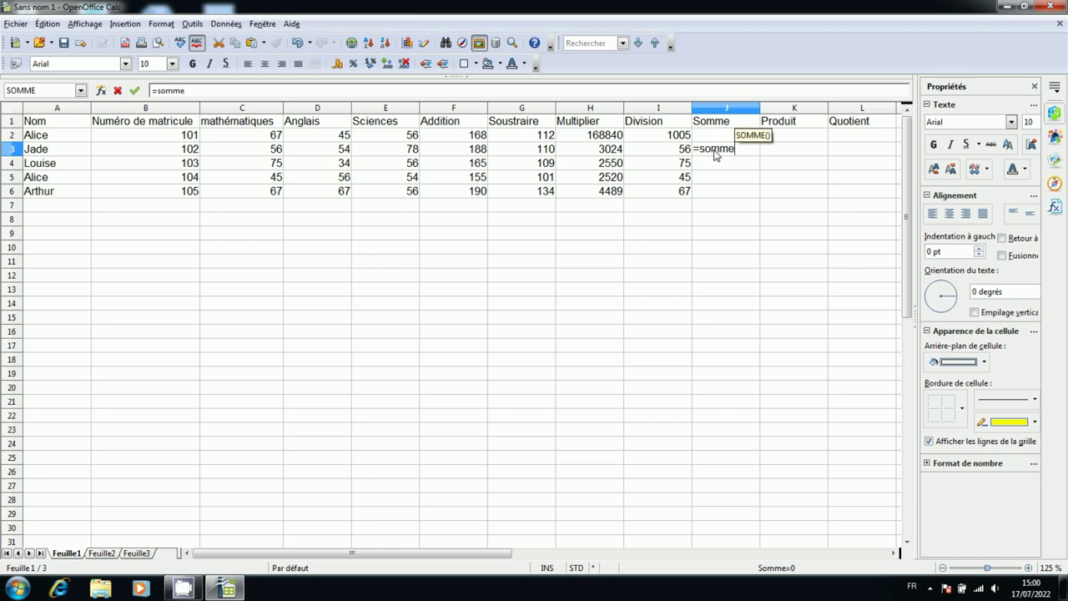
{"action": "type", "text": "("}
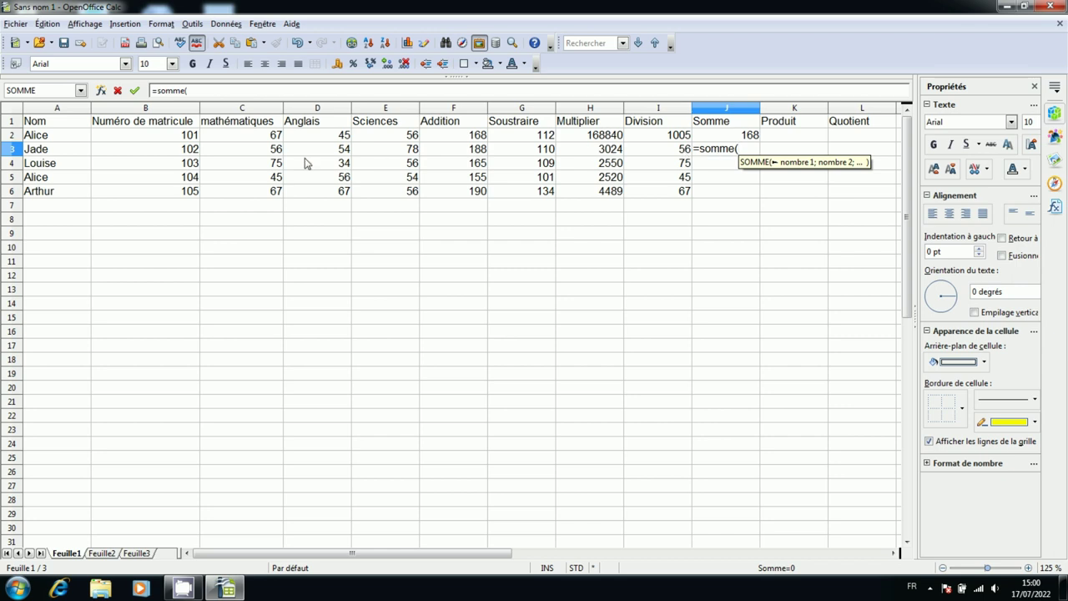
{"action": "left_click", "coordinate": [264, 151]}
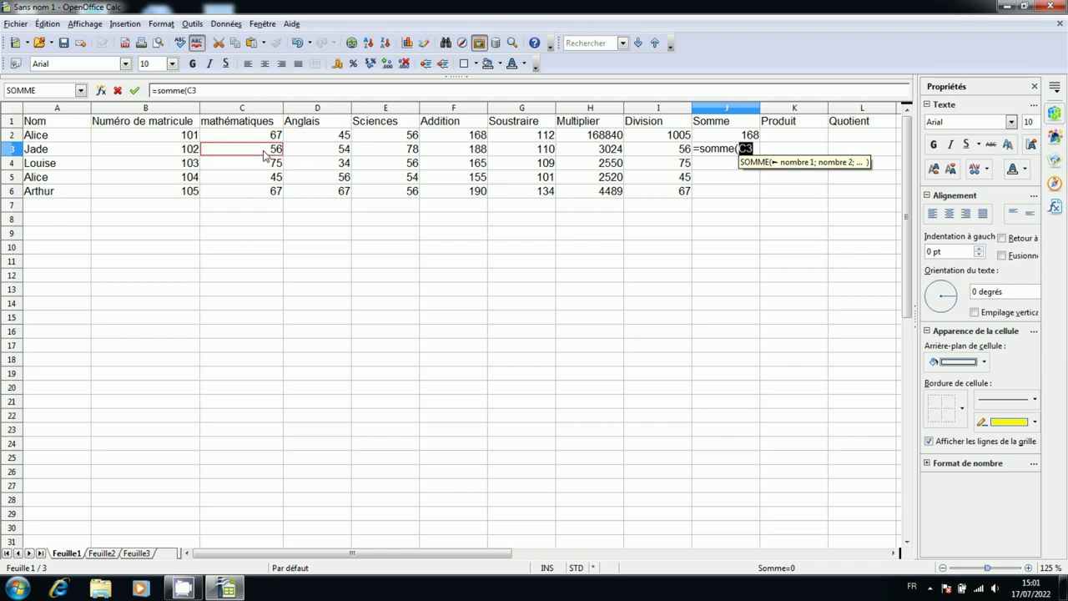
{"action": "type", "text": ";"}
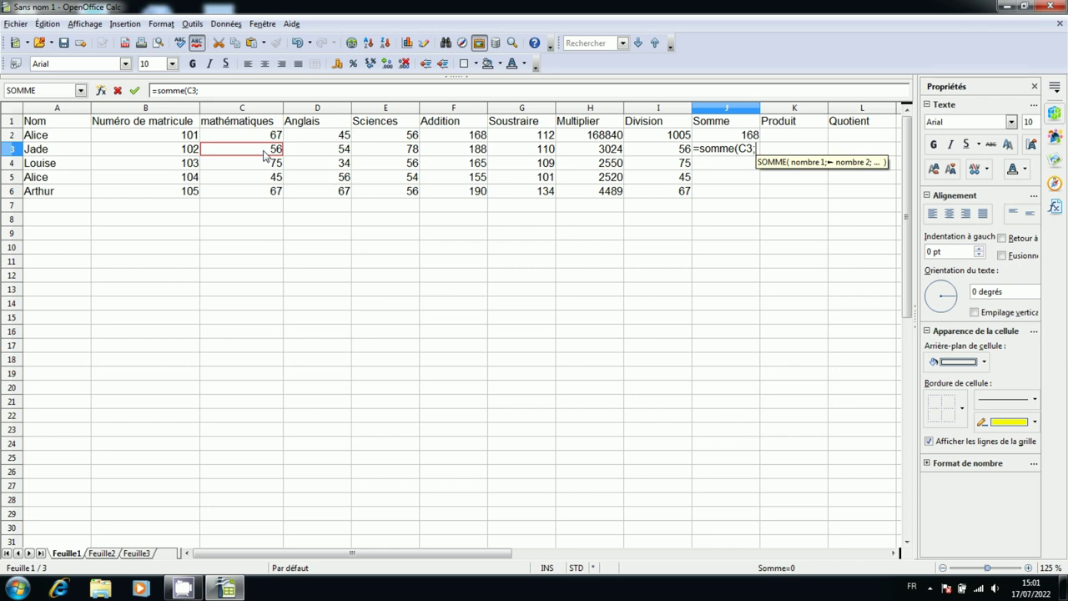
{"action": "left_click", "coordinate": [331, 154]}
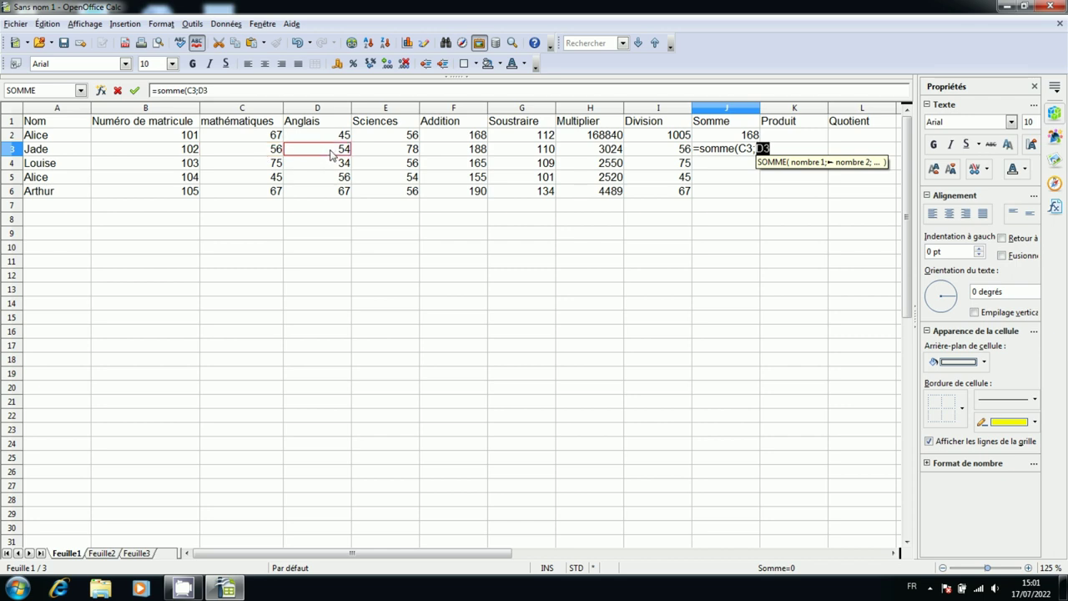
{"action": "type", "text": ";"}
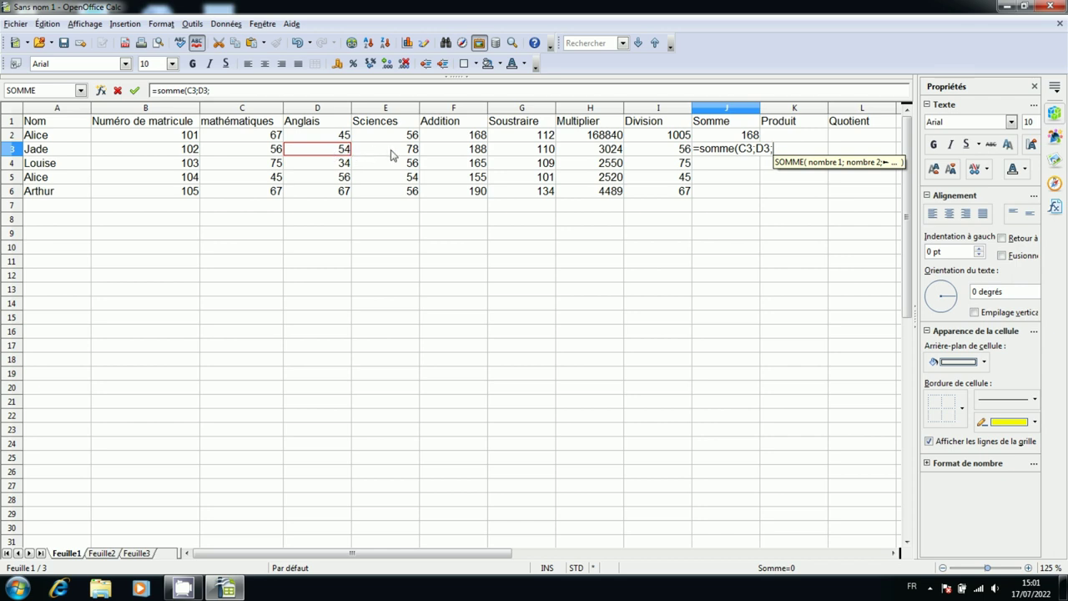
{"action": "left_click", "coordinate": [404, 153]}
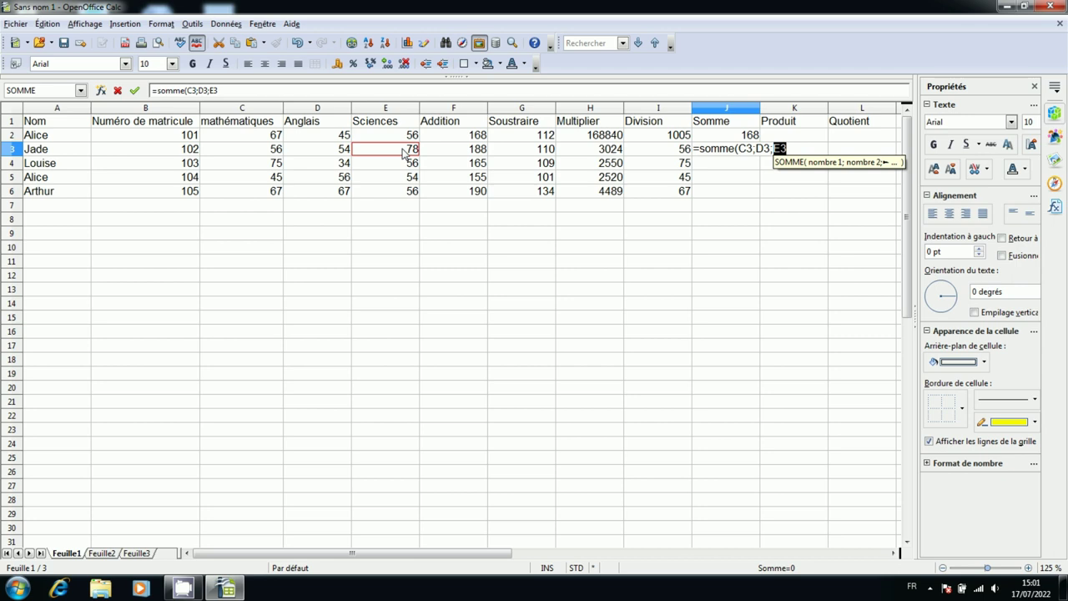
{"action": "type", "text": ")"}
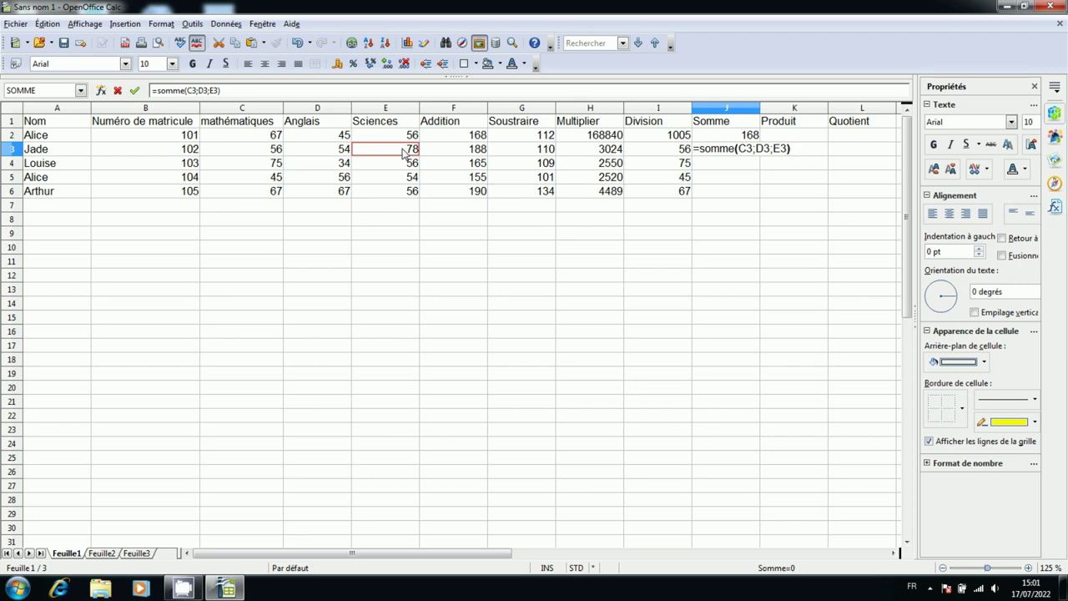
{"action": "key", "text": "Return"}
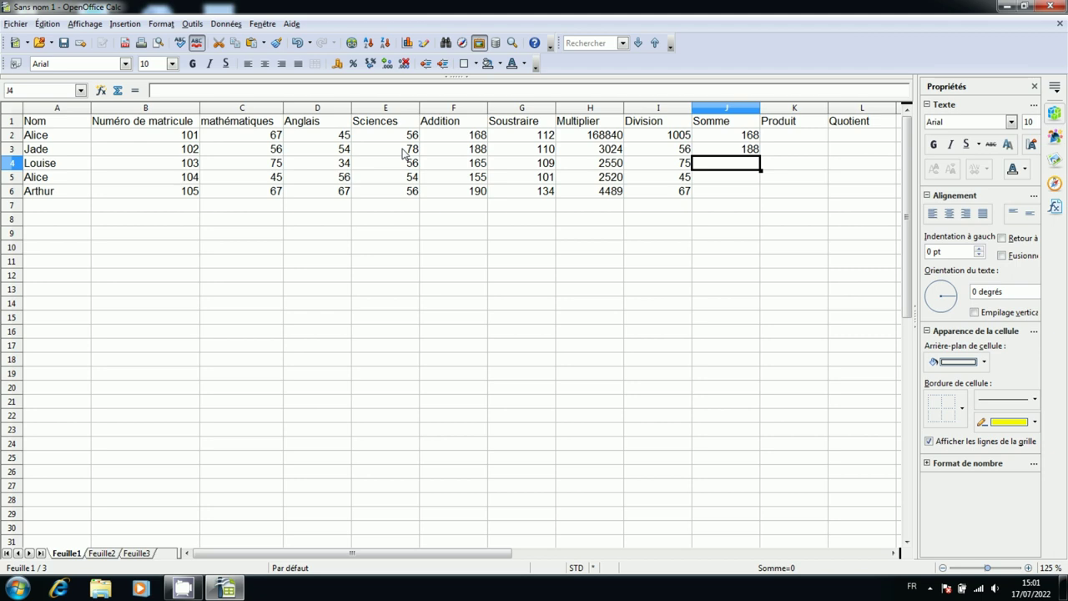
Step: Enter =SOMME(C4:E4) in J4 to total Louise's three marks
{"action": "type", "text": "="}
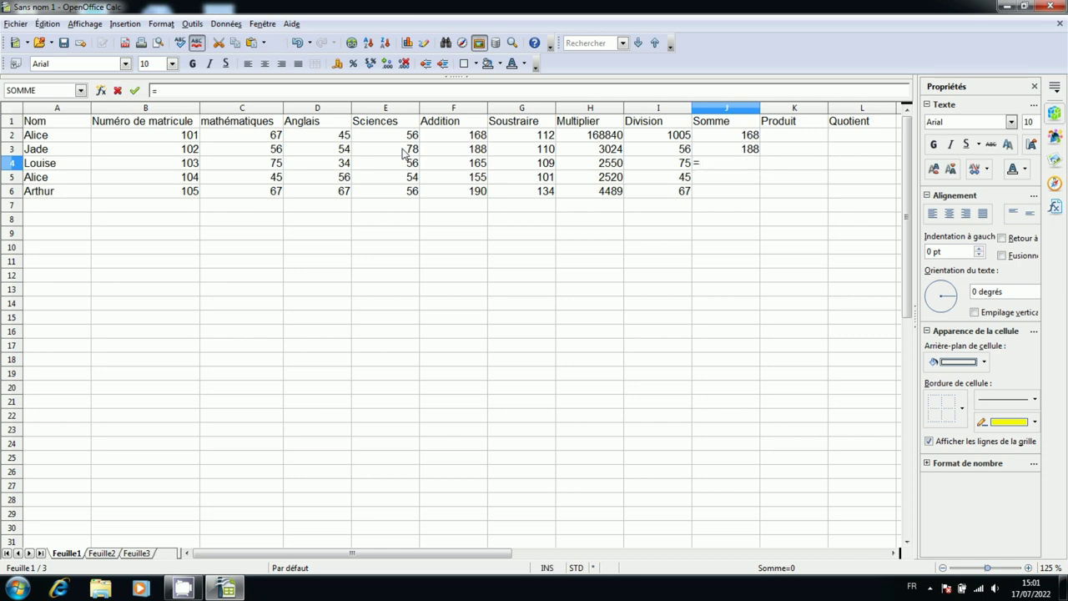
{"action": "type", "text": "so"}
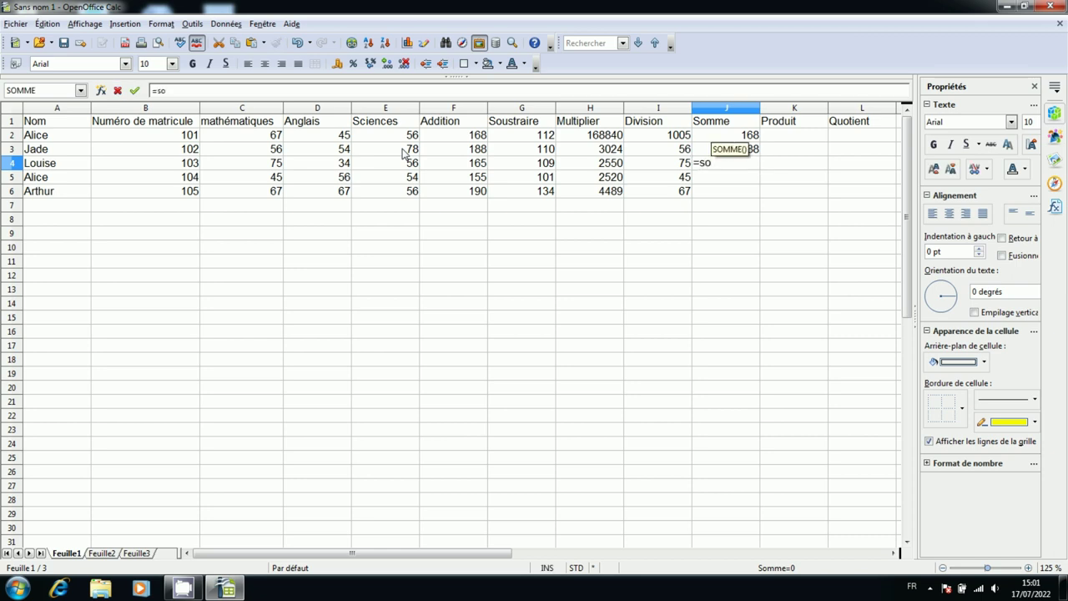
{"action": "type", "text": "mme"}
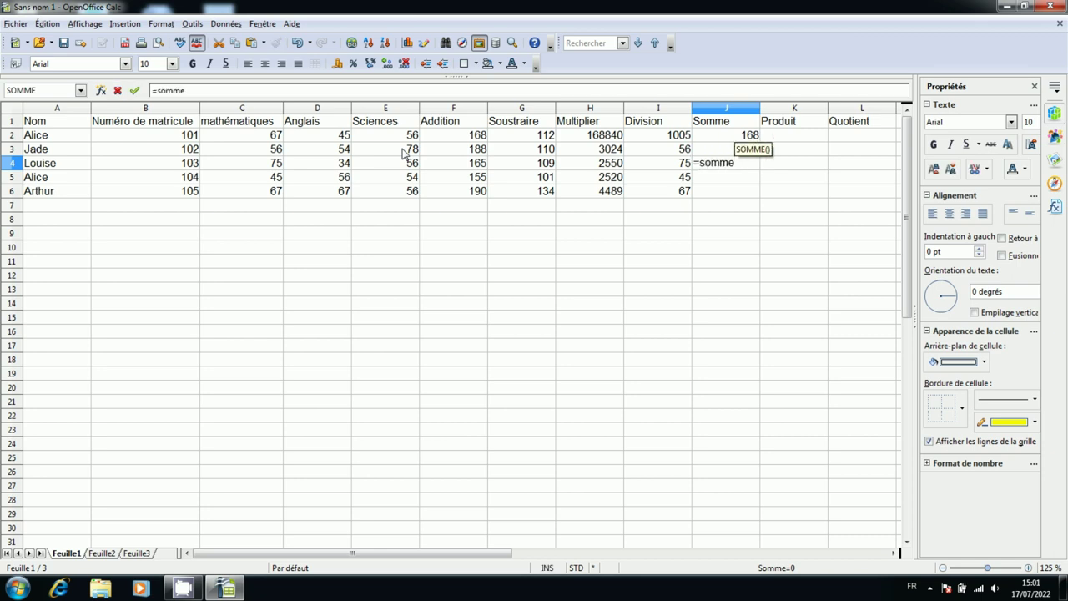
{"action": "type", "text": "("}
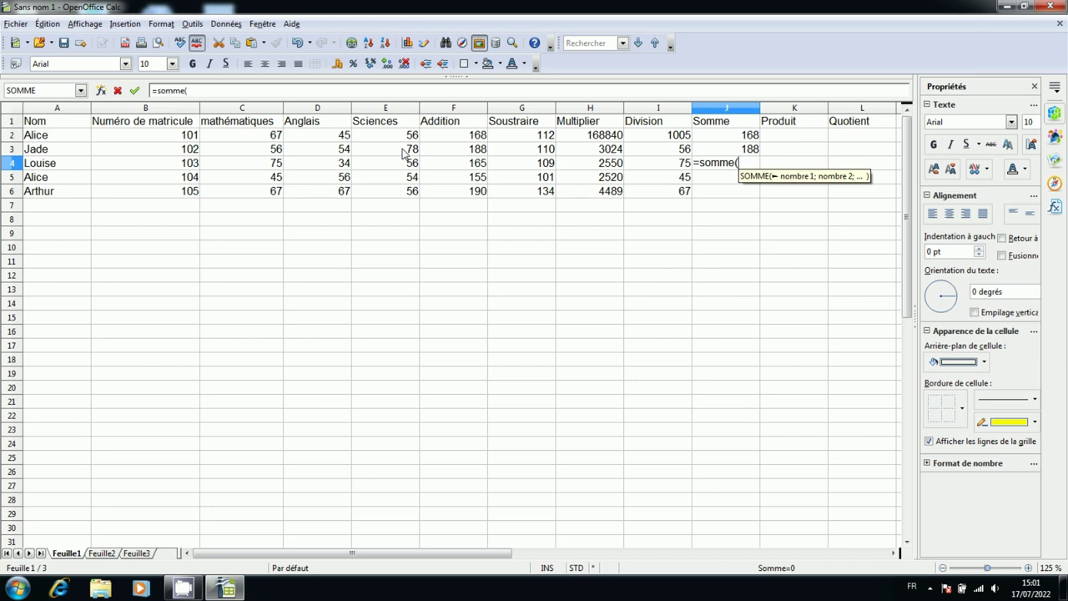
{"action": "left_click", "coordinate": [245, 167]}
{"action": "left_click_drag", "start_coordinate": [265, 168], "coordinate": [399, 168]}
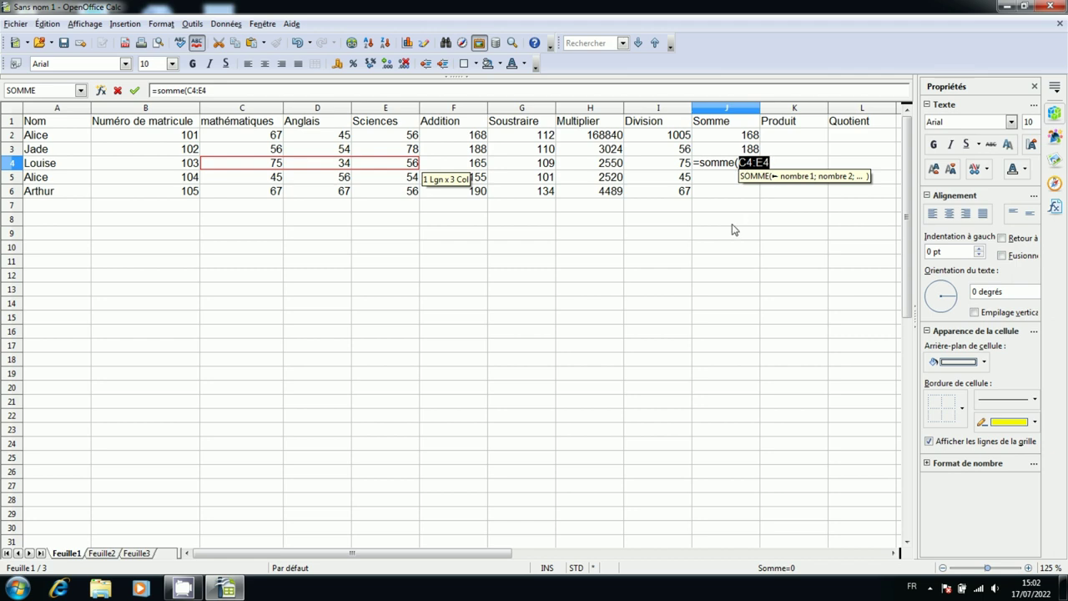
{"action": "type", "text": ")"}
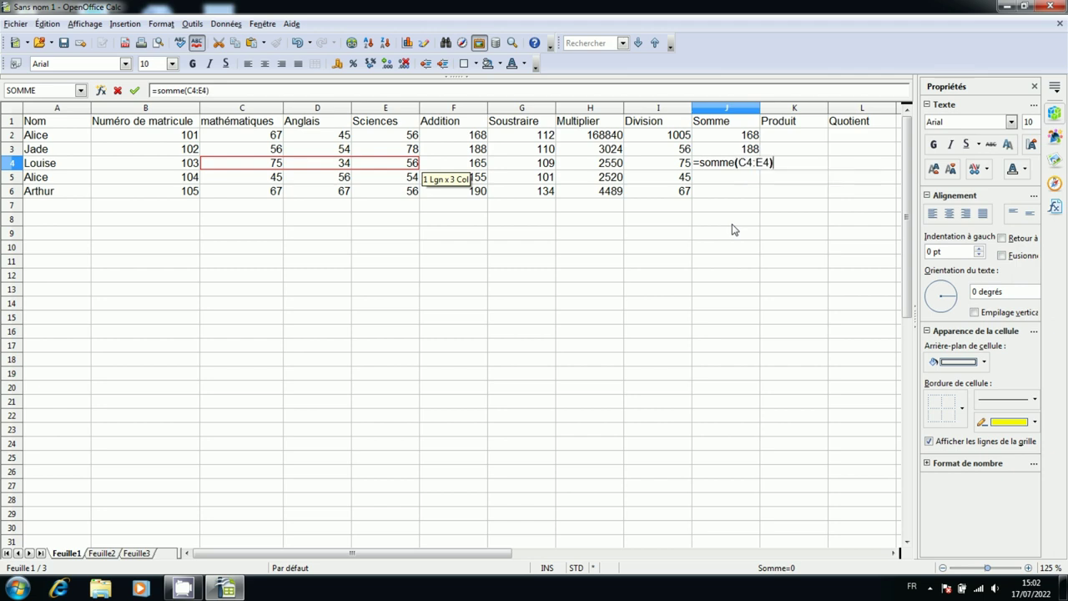
{"action": "key", "text": "Return"}
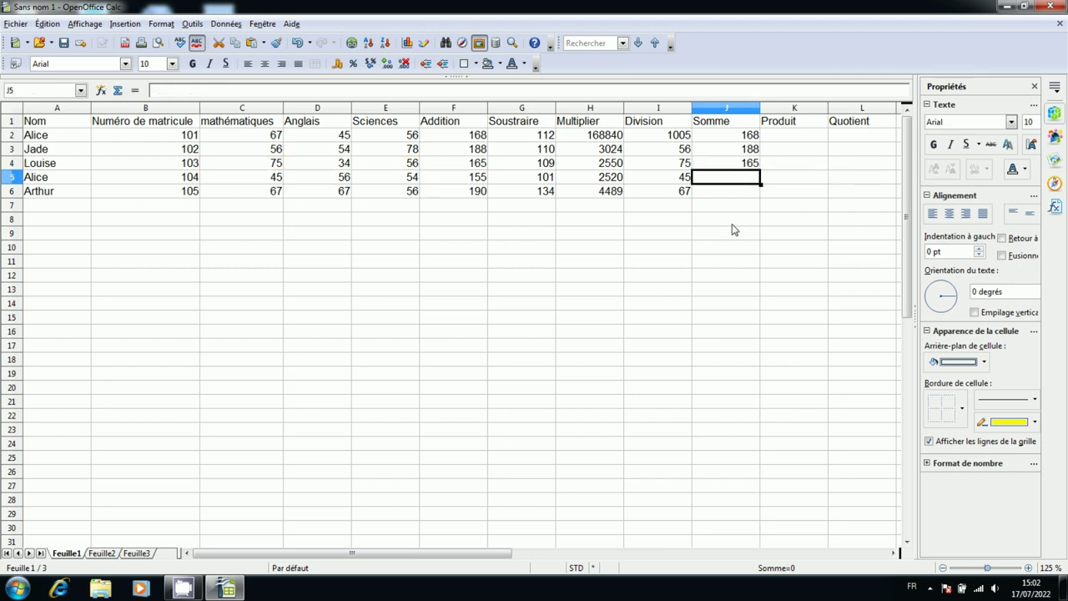
Step: Compare J4's formula with F4's Addition, then fill it down to J6 (165, 155, 190)
{"action": "left_click", "coordinate": [739, 166]}
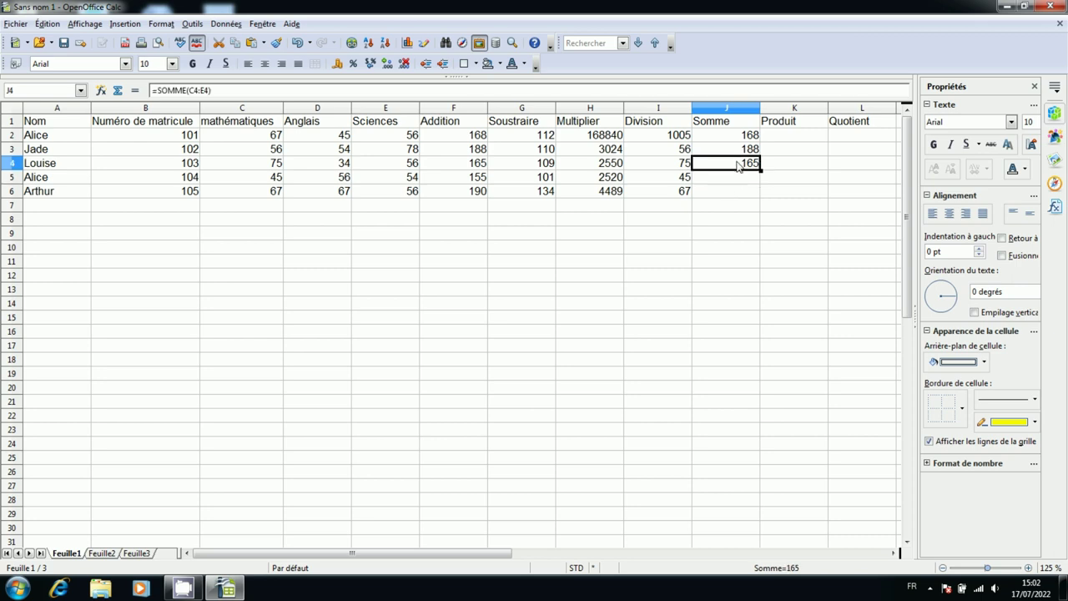
{"action": "left_click", "coordinate": [464, 167]}
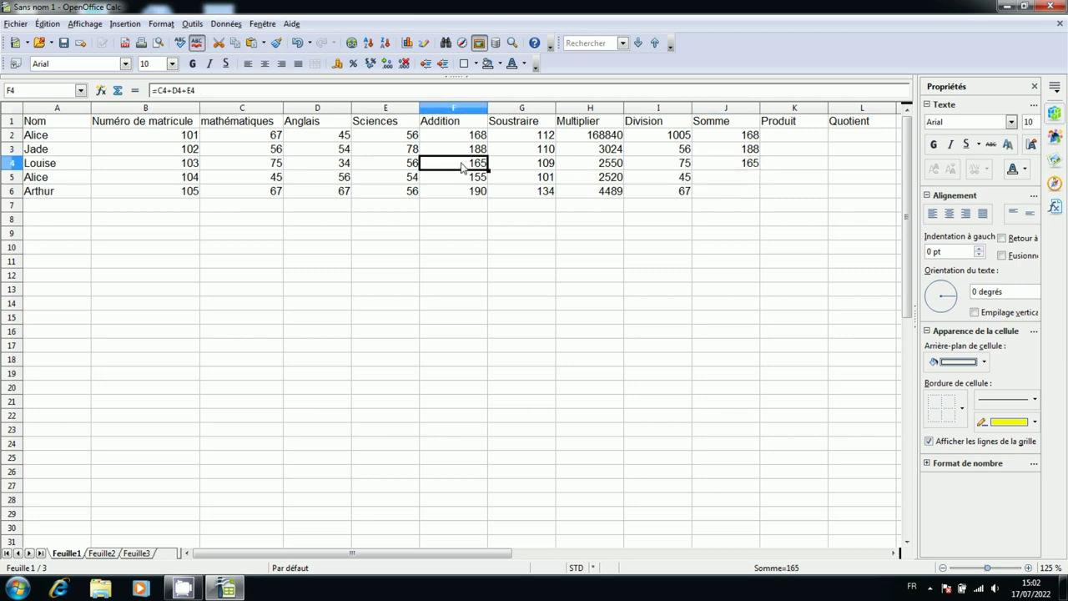
{"action": "left_click", "coordinate": [736, 169]}
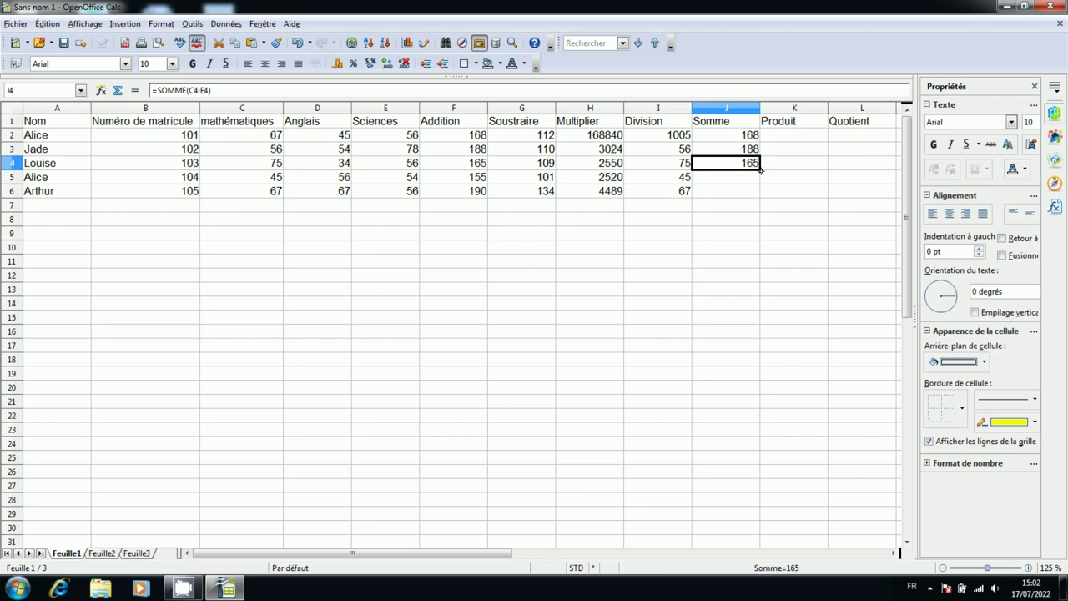
{"action": "left_click_drag", "start_coordinate": [760, 169], "coordinate": [760, 196]}
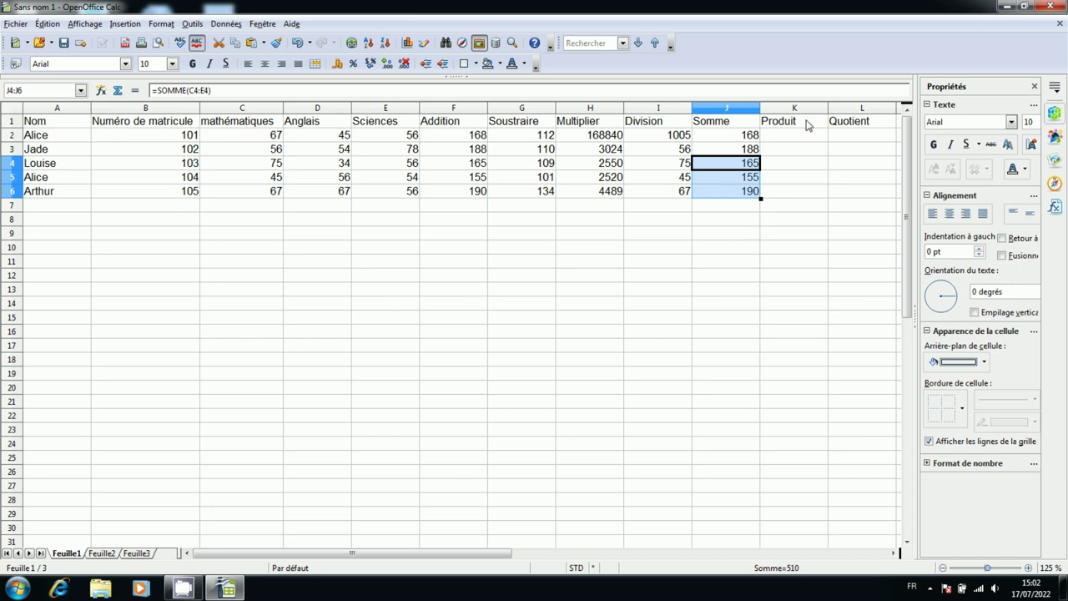
Step: Enter =PRODUIT(C2;D2;E2) in K2 for 168840 and compare it with the Multiplier formula
{"action": "left_click", "coordinate": [786, 139]}
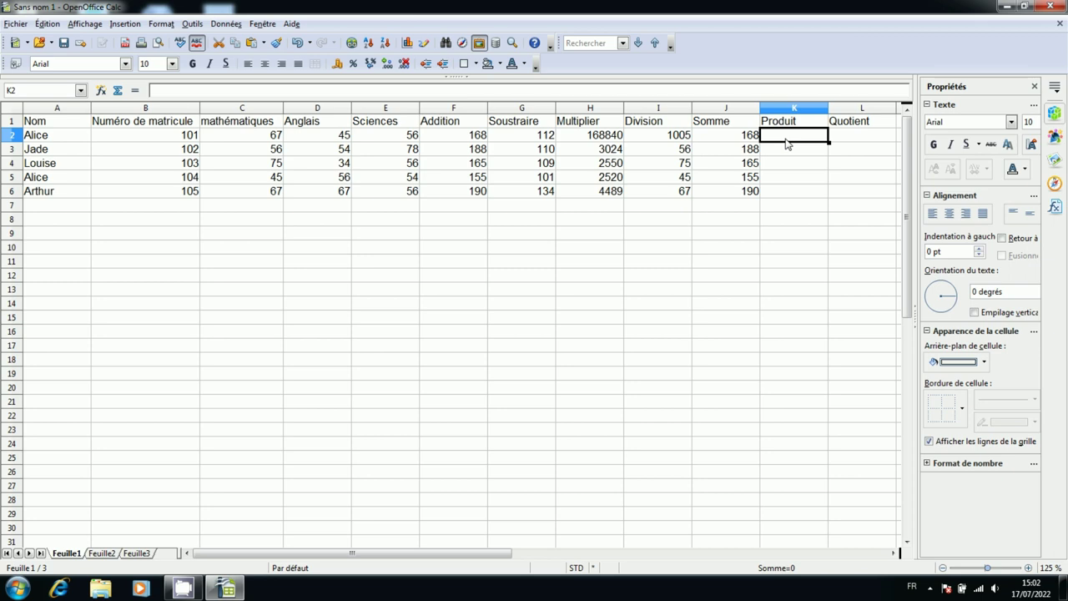
{"action": "type", "text": "="}
{"action": "type", "text": "produit"}
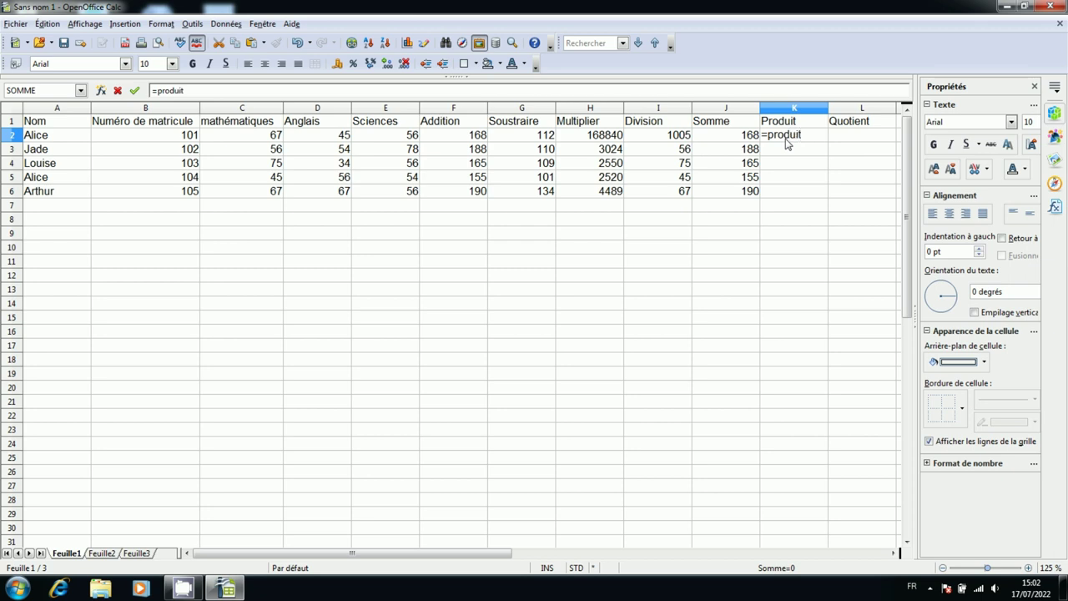
{"action": "type", "text": "("}
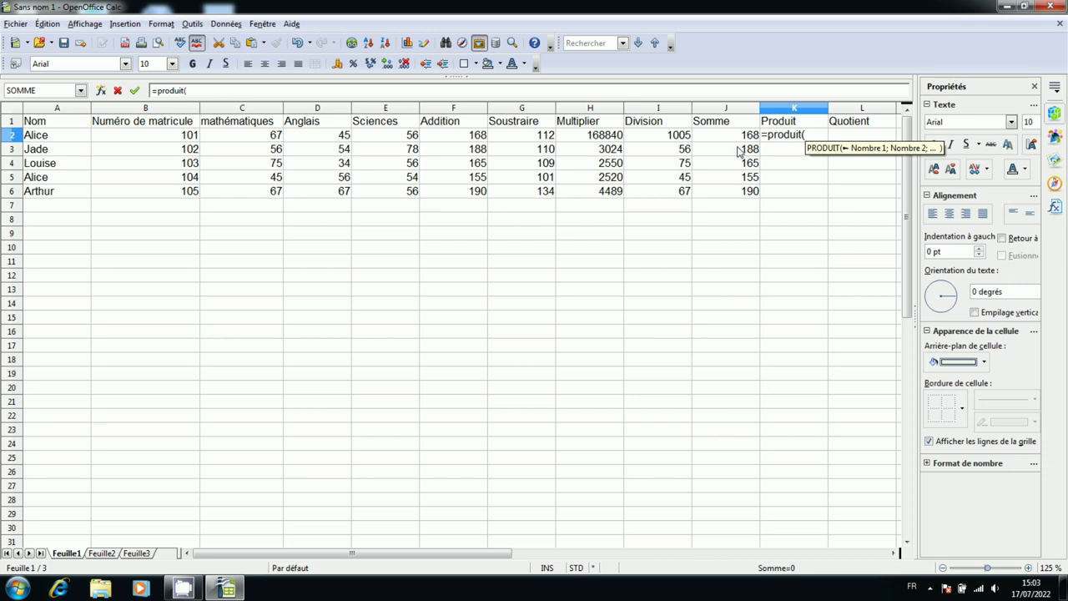
{"action": "left_click", "coordinate": [260, 140]}
{"action": "type", "text": ";"}
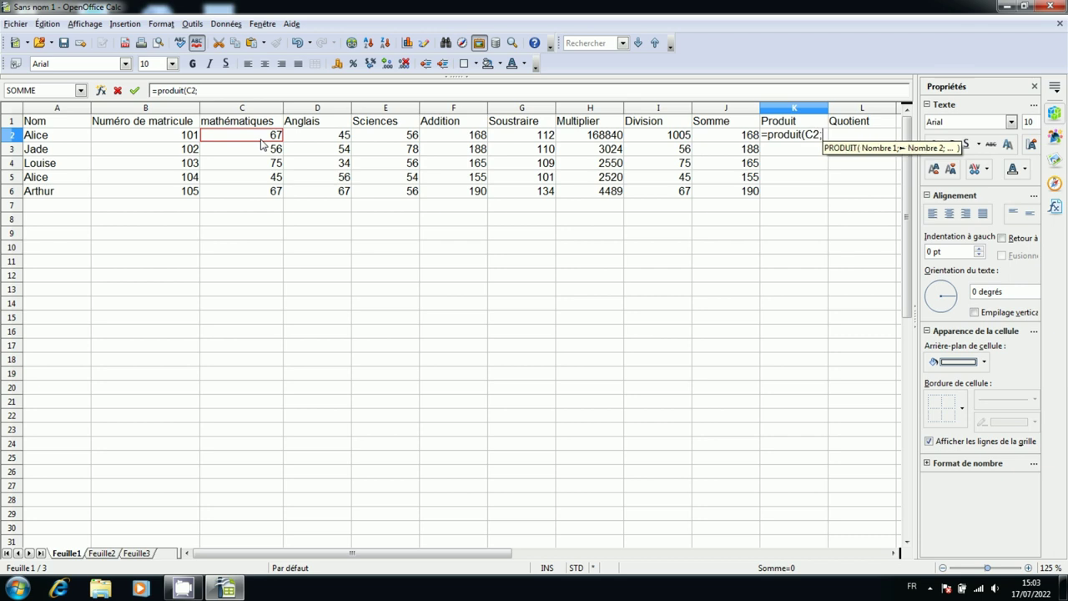
{"action": "left_click", "coordinate": [317, 136]}
{"action": "type", "text": ";"}
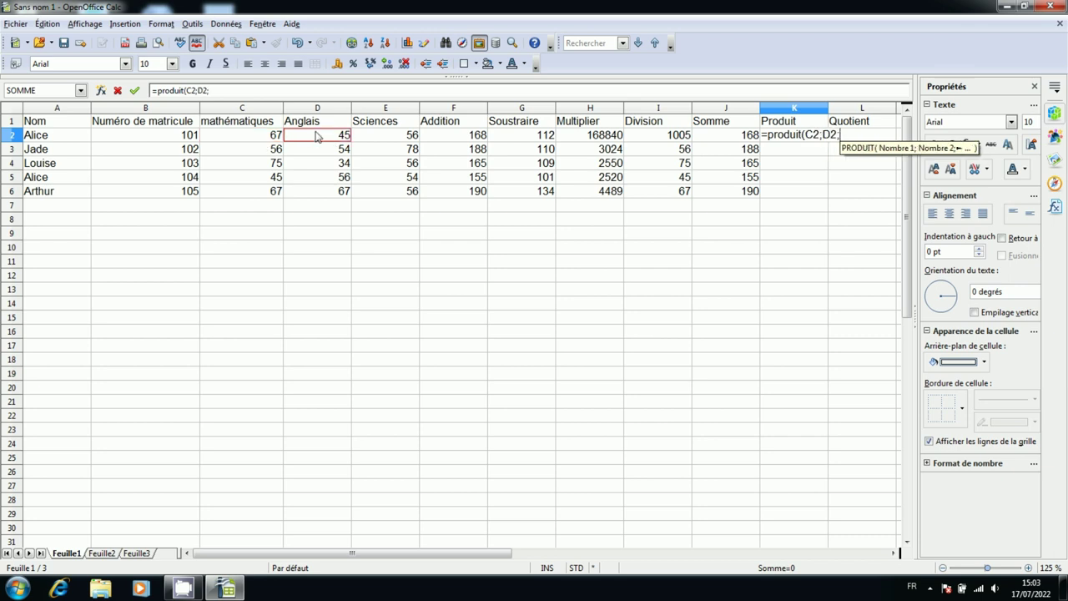
{"action": "left_click", "coordinate": [381, 141]}
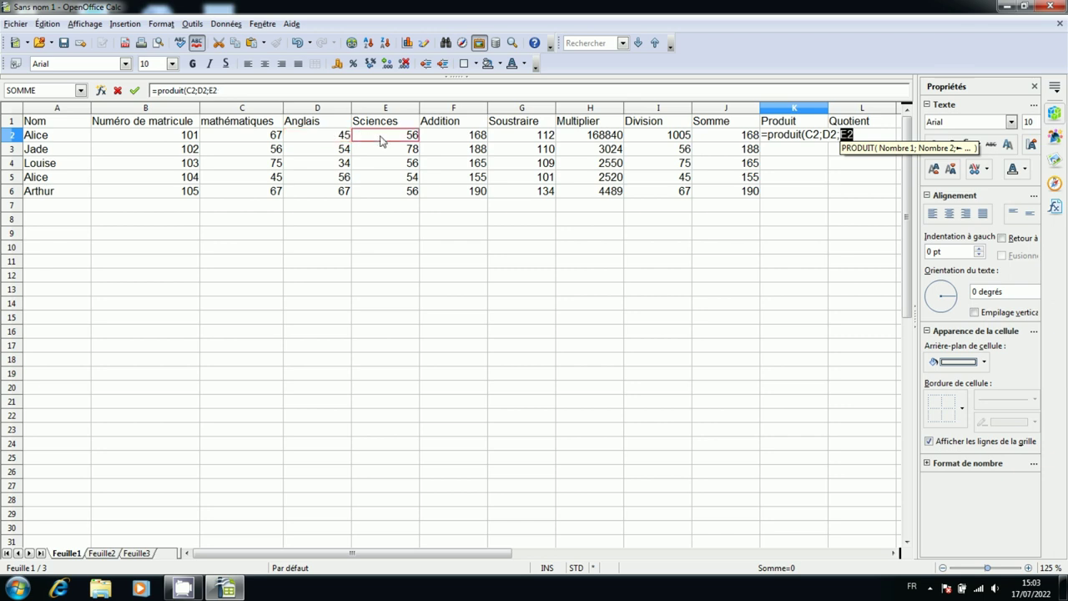
{"action": "type", "text": ")"}
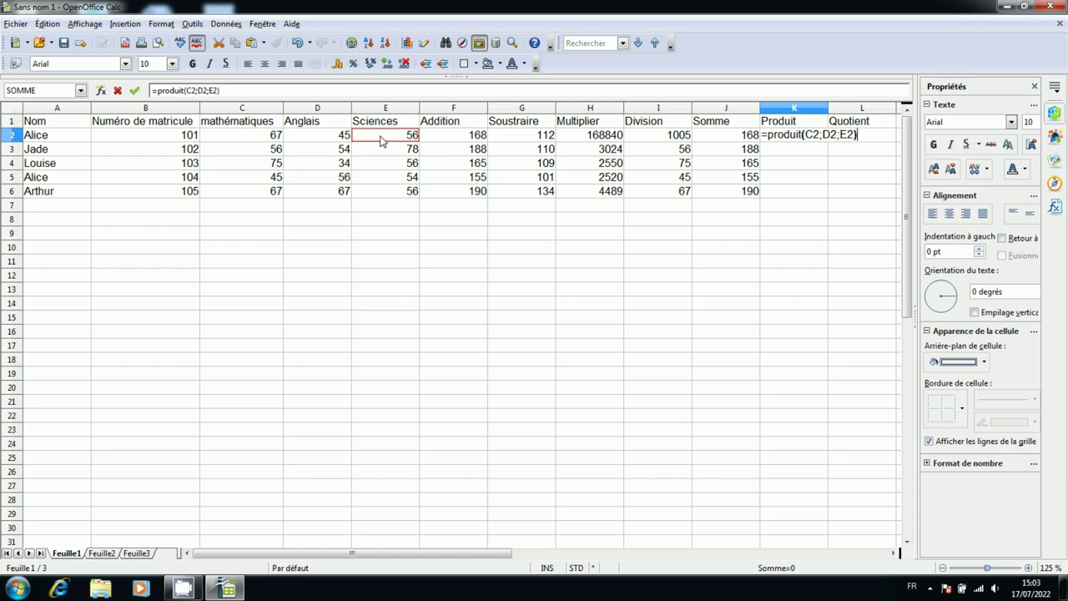
{"action": "key", "text": "Return"}
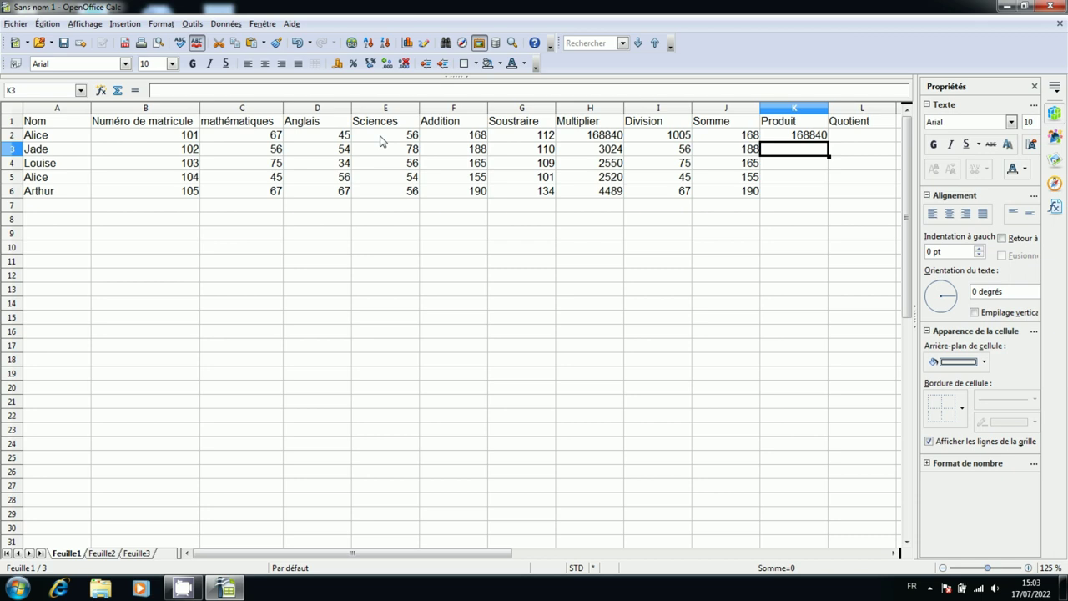
{"action": "left_click", "coordinate": [577, 137]}
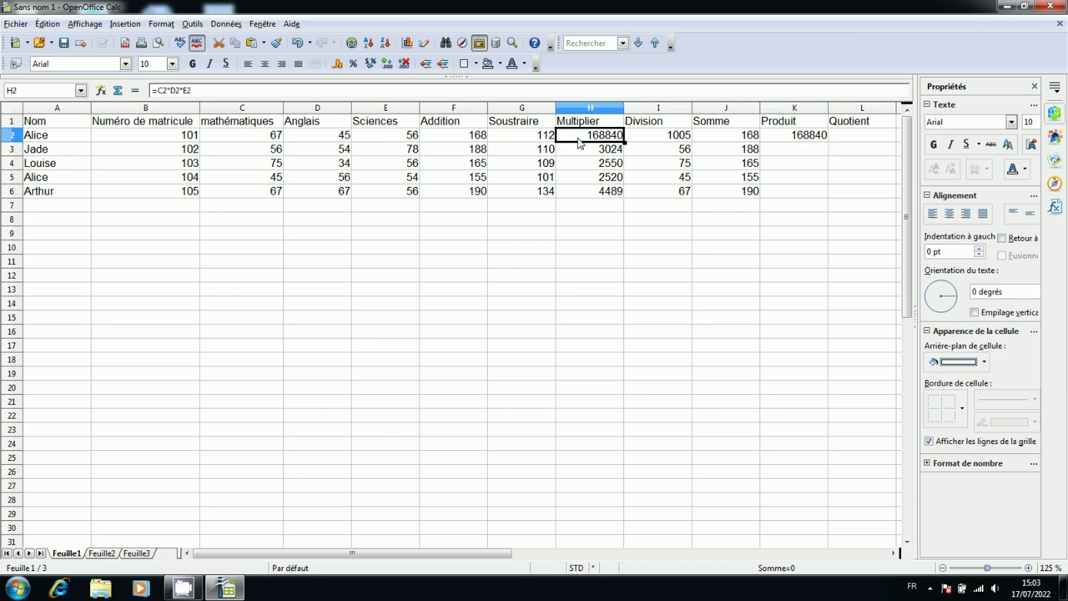
{"action": "left_click", "coordinate": [803, 140]}
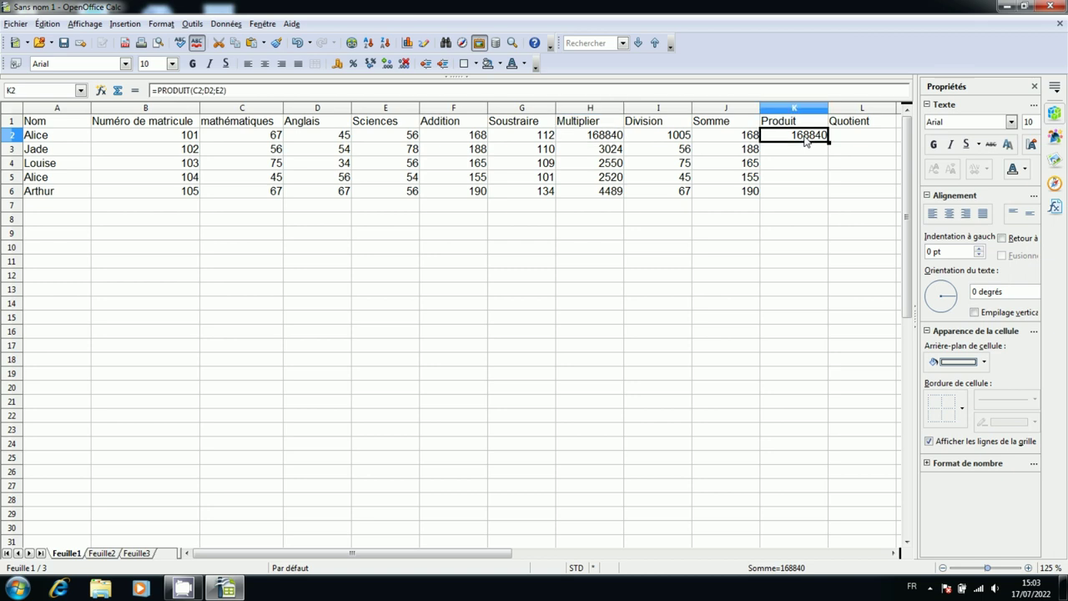
Step: Enter =PRODUIT(C3:E3) in K3, giving 235872 for the row 3 student
{"action": "left_click", "coordinate": [799, 159]}
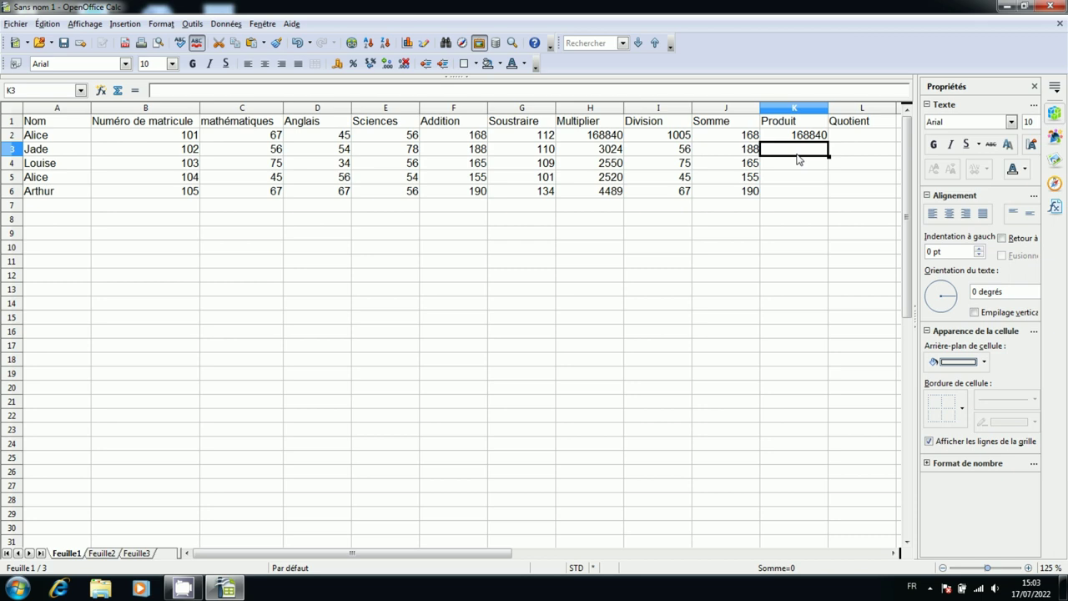
{"action": "type", "text": "="}
{"action": "type", "text": "produit"}
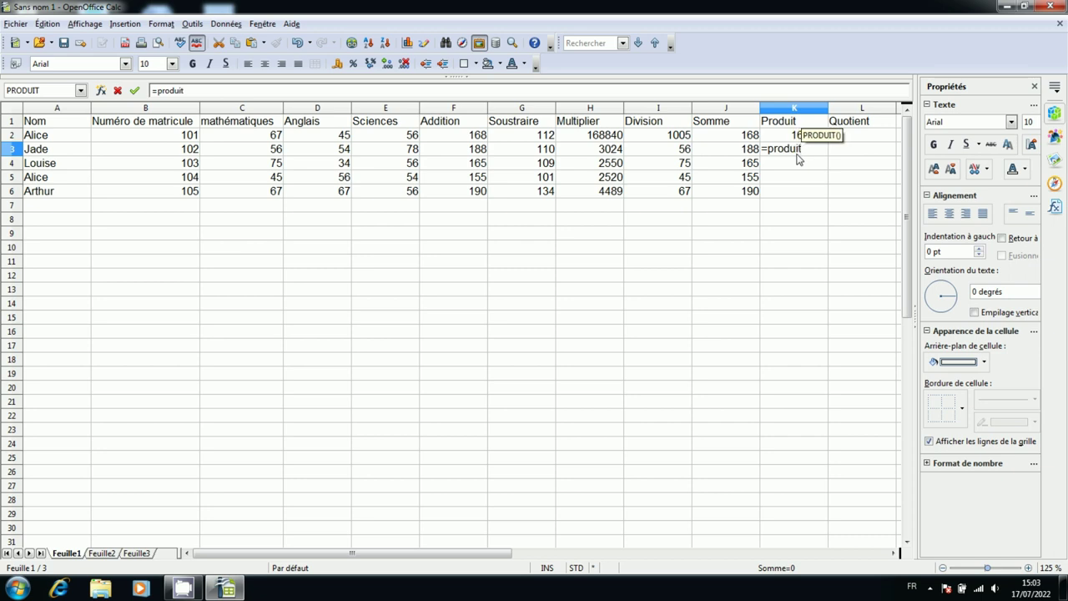
{"action": "type", "text": "("}
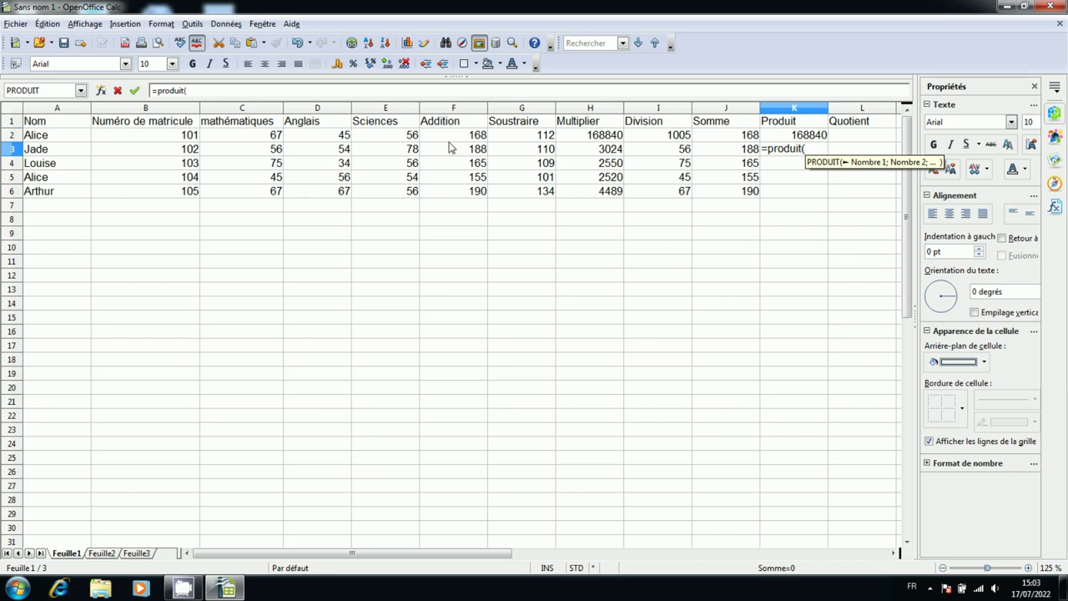
{"action": "left_click_drag", "start_coordinate": [253, 153], "coordinate": [411, 155]}
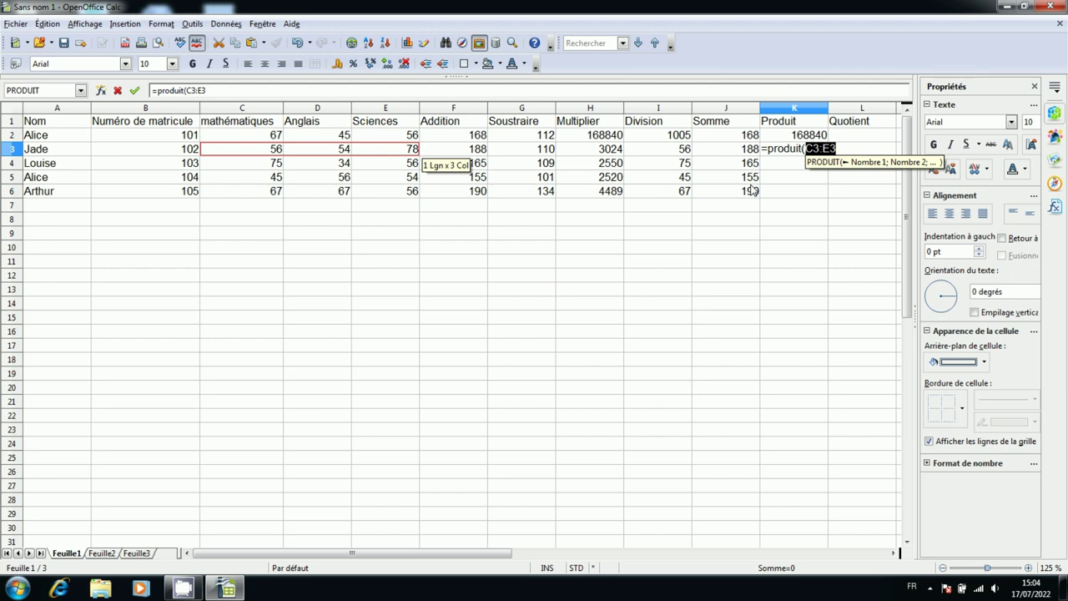
{"action": "type", "text": ")"}
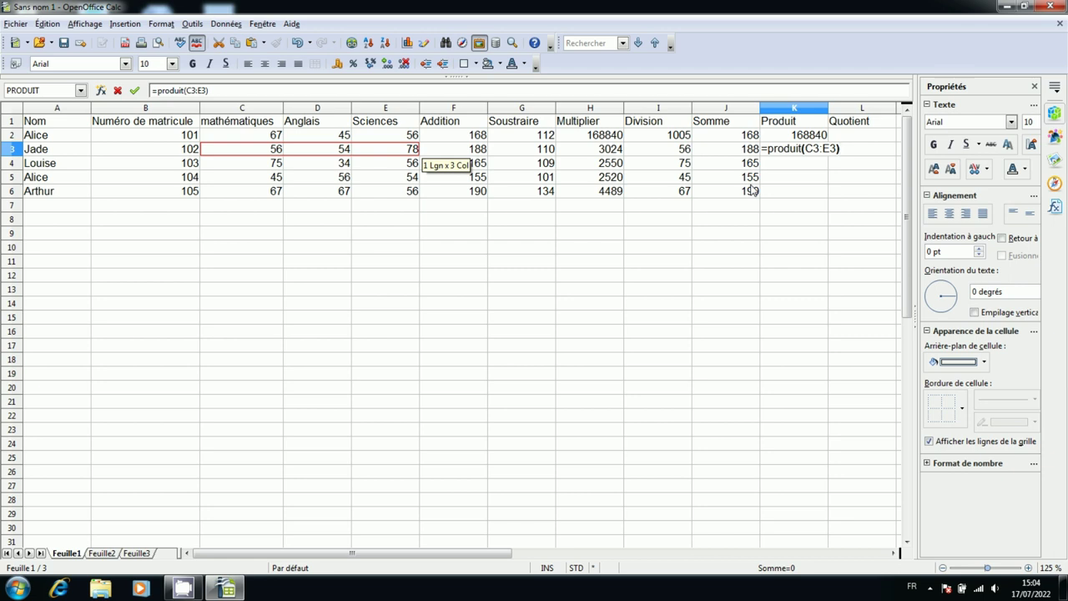
{"action": "key", "text": "Return"}
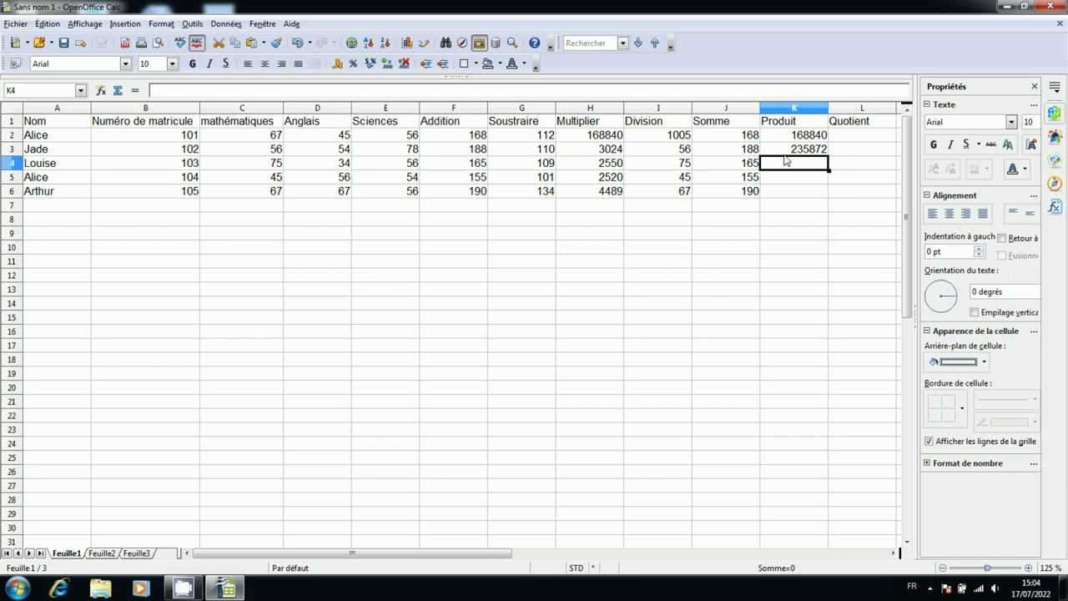
Step: Fill K3's product formula down to K6 (142800, 136080, 251384)
{"action": "left_click", "coordinate": [788, 150]}
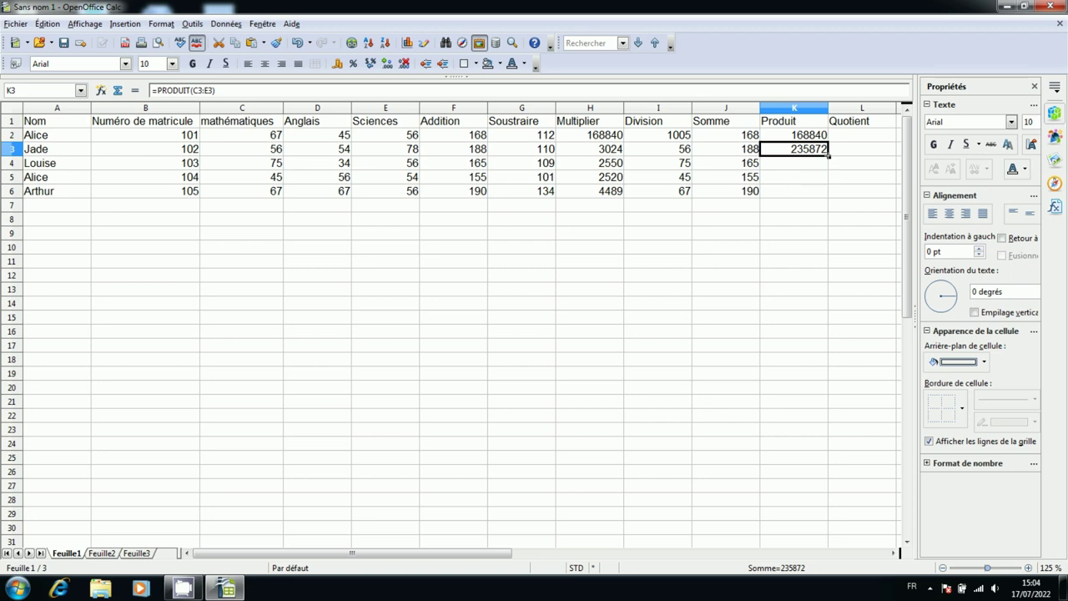
{"action": "left_click_drag", "start_coordinate": [828, 156], "coordinate": [832, 197]}
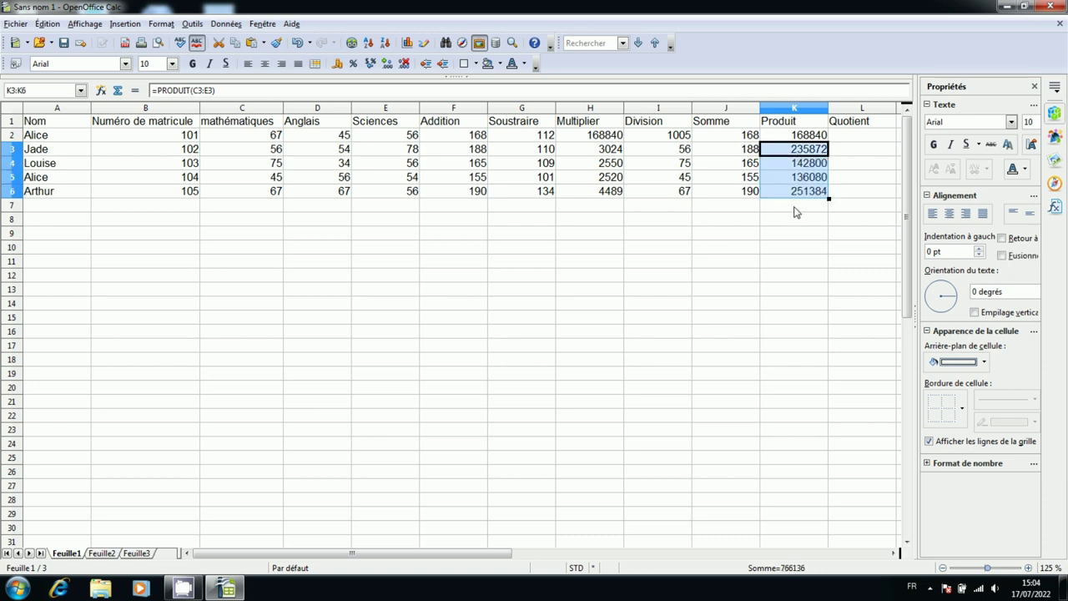
{"action": "left_click", "coordinate": [794, 209]}
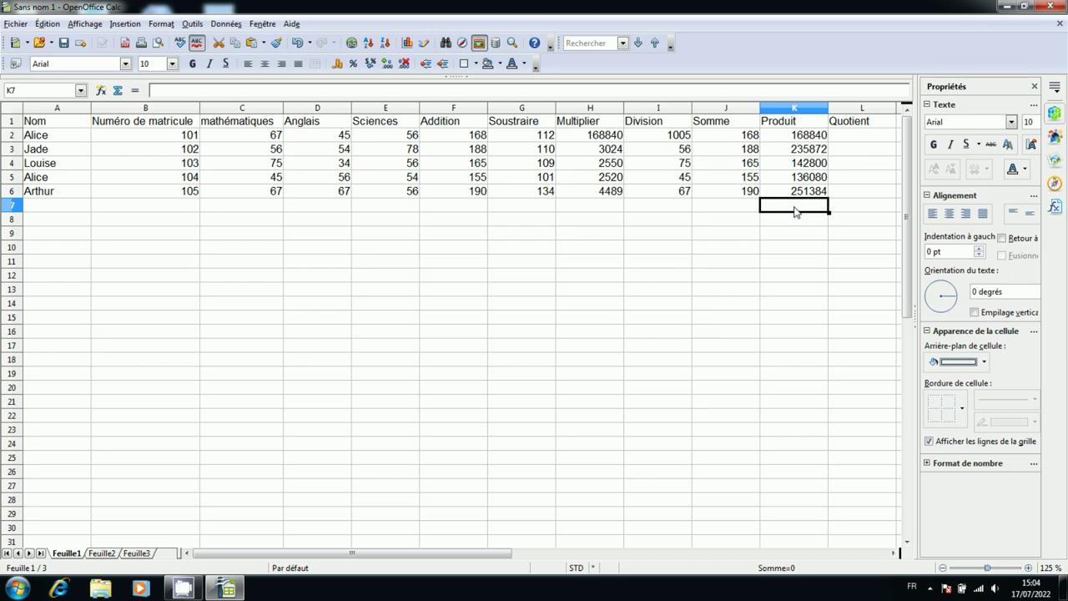
Step: Enter =QUOTIENT(K2;E2) in L2, dividing the product by E2 to get 3015
{"action": "left_click", "coordinate": [845, 141]}
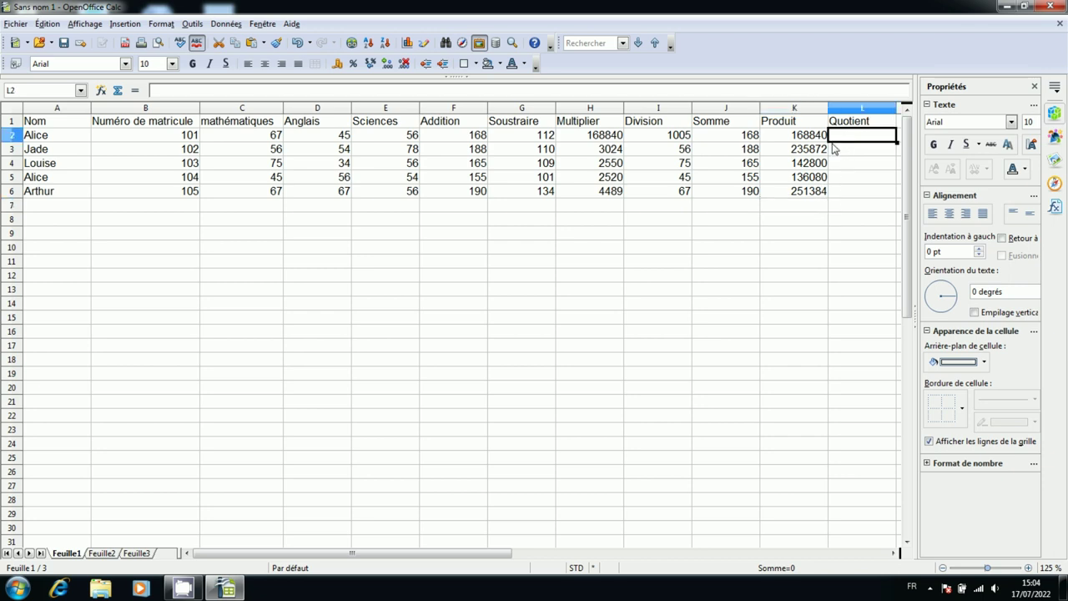
{"action": "type", "text": "="}
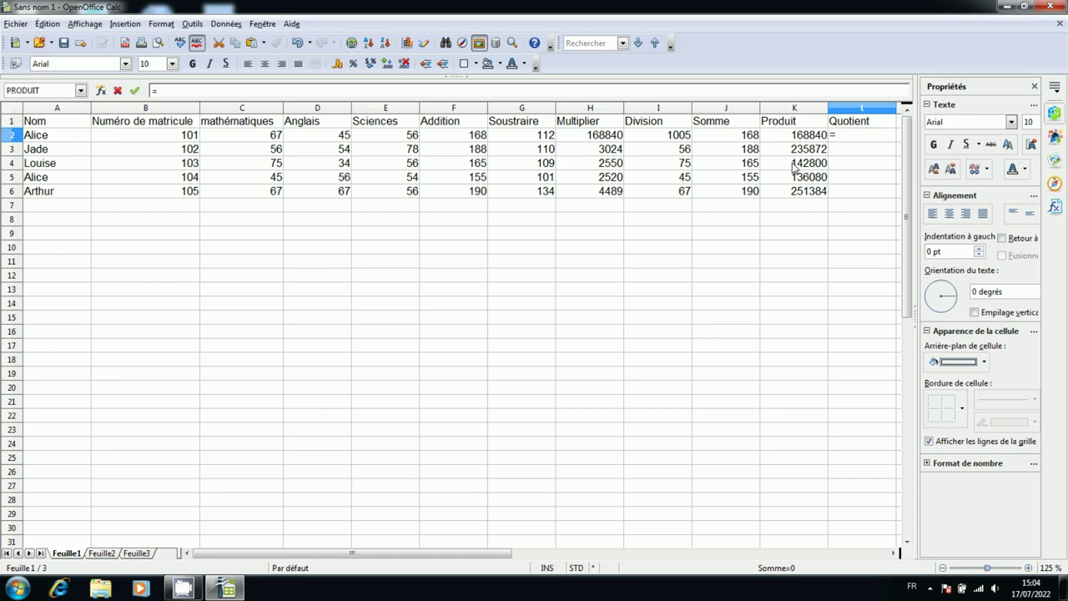
{"action": "type", "text": "q"}
{"action": "type", "text": "uotient"}
{"action": "type", "text": "("}
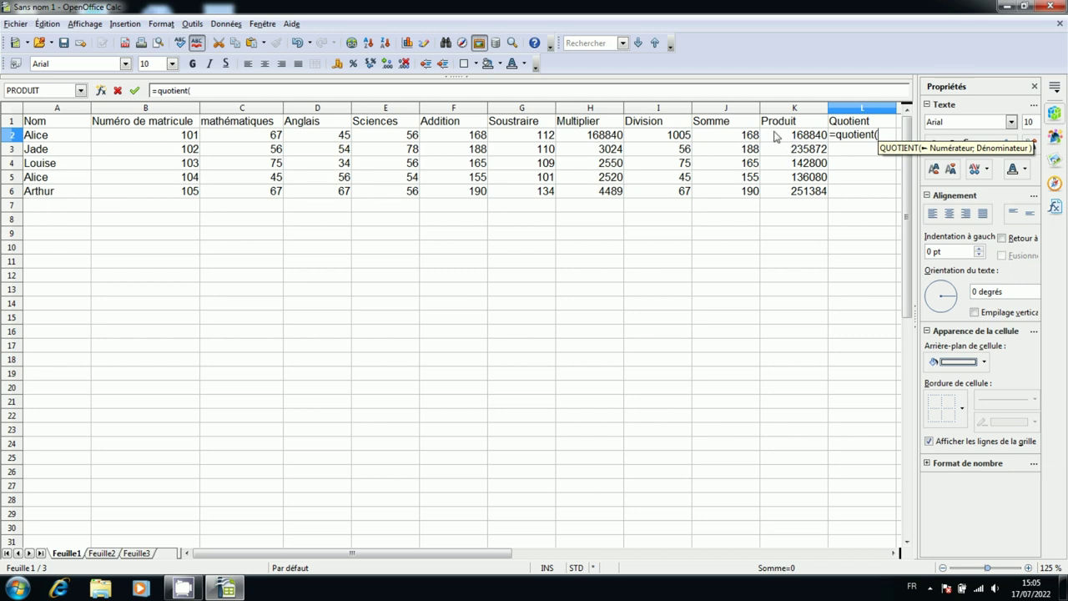
{"action": "left_click", "coordinate": [776, 136]}
{"action": "type", "text": ";"}
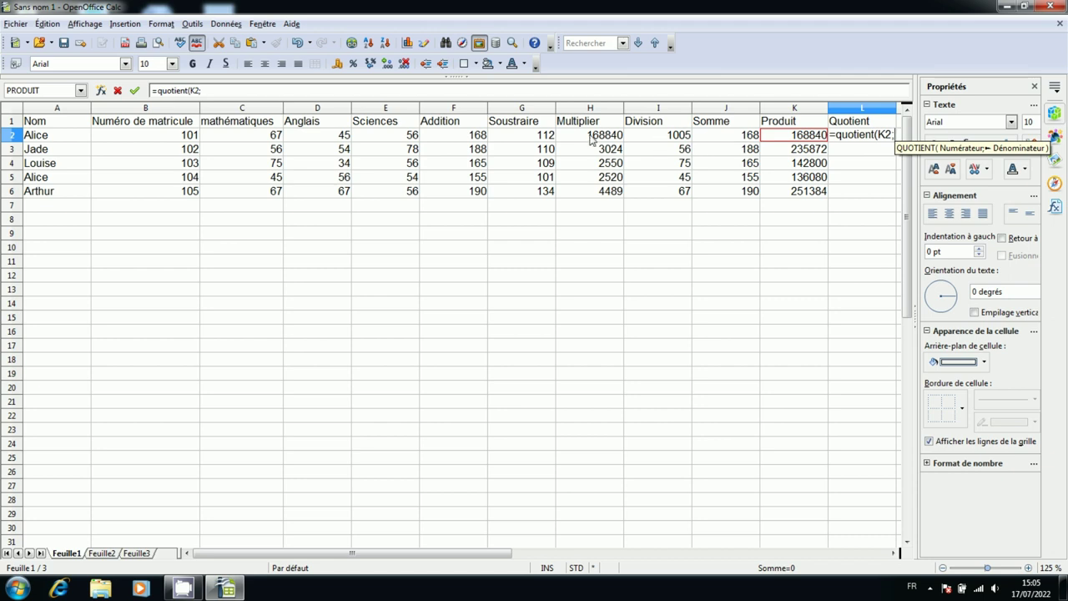
{"action": "left_click", "coordinate": [401, 139]}
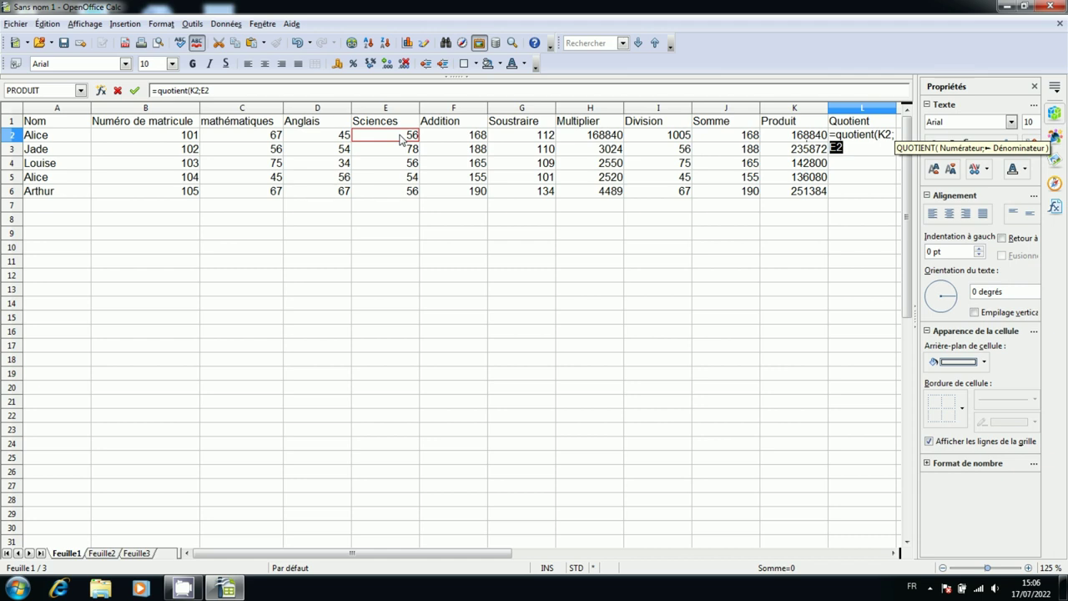
{"action": "type", "text": ")"}
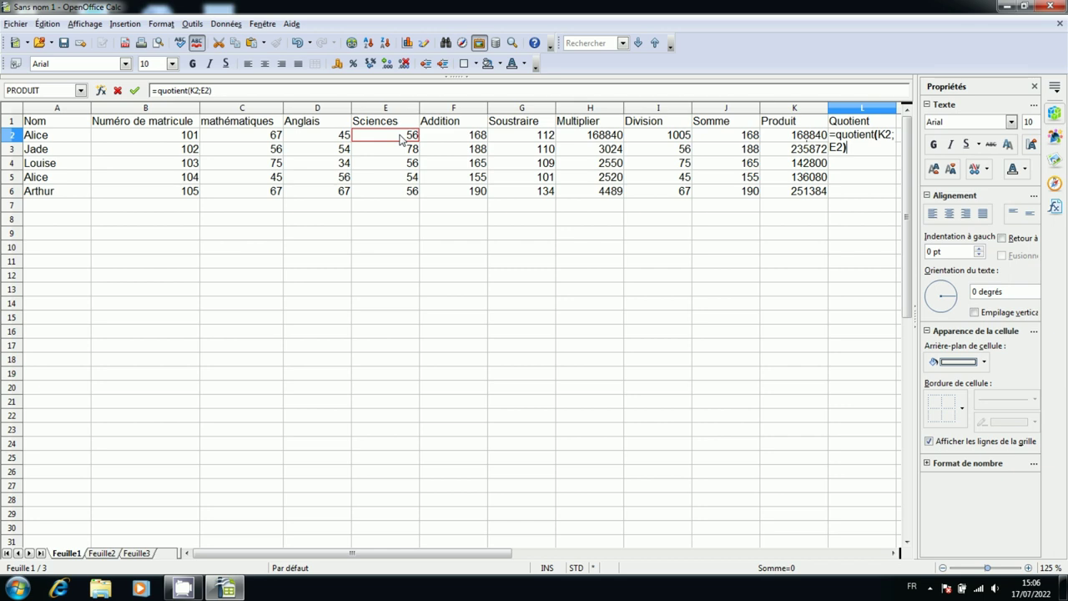
{"action": "key", "text": "Return"}
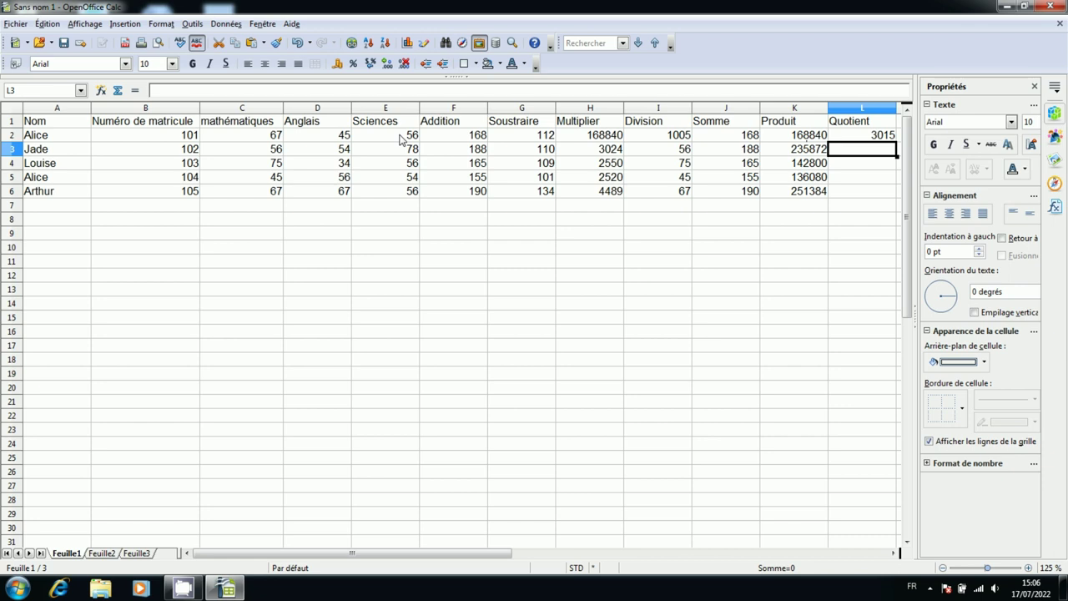
Step: Enter =QUOTIENT(K3;J3) in L3, dividing the row 3 product by its Somme
{"action": "type", "text": "="}
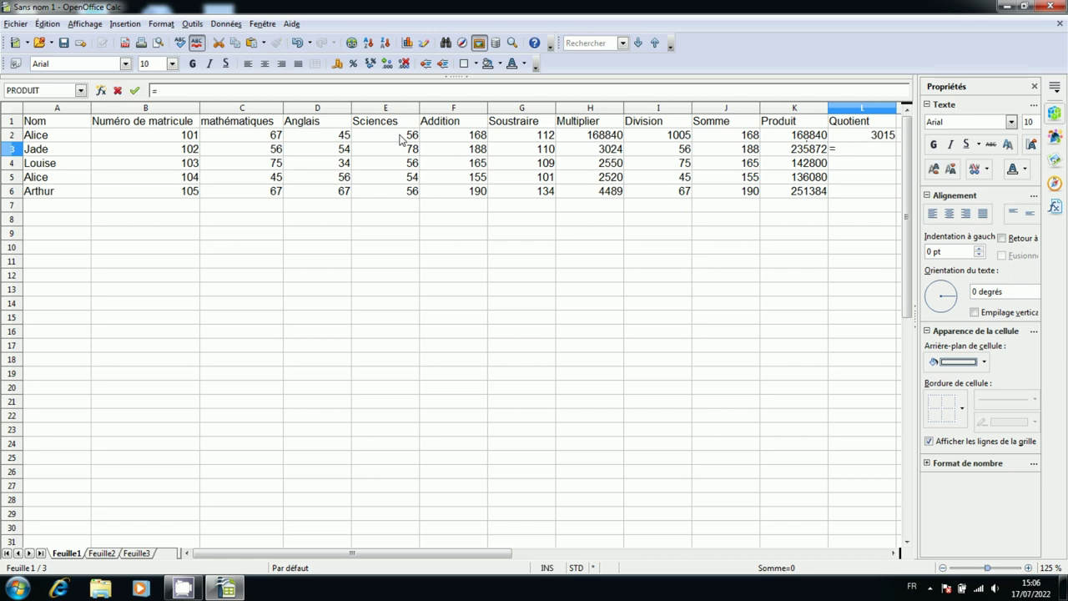
{"action": "type", "text": "q"}
{"action": "type", "text": "uo"}
{"action": "type", "text": "tient"}
{"action": "type", "text": "("}
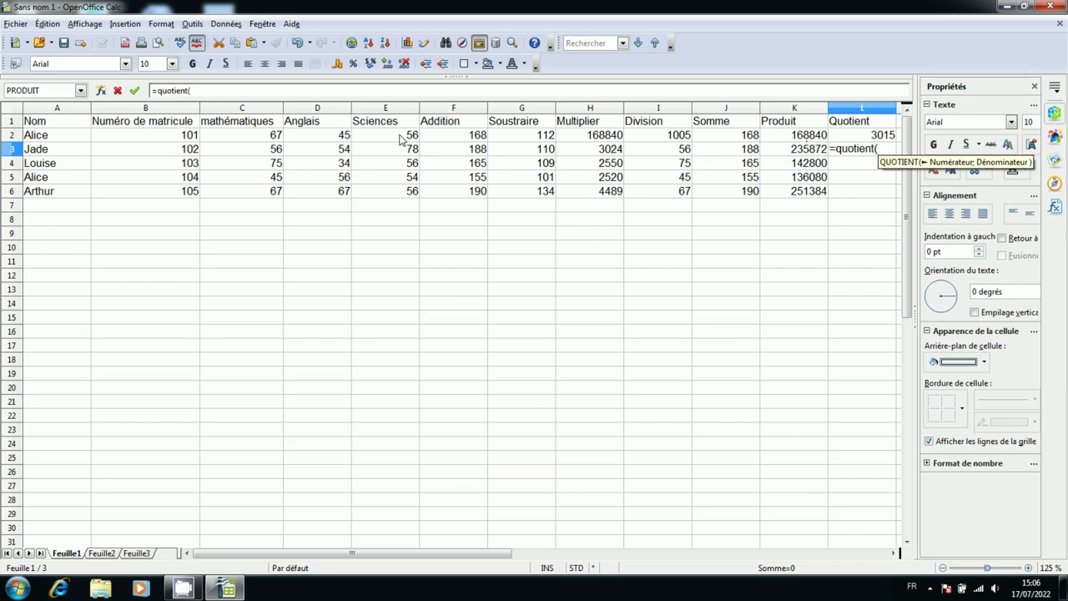
{"action": "left_click", "coordinate": [799, 150]}
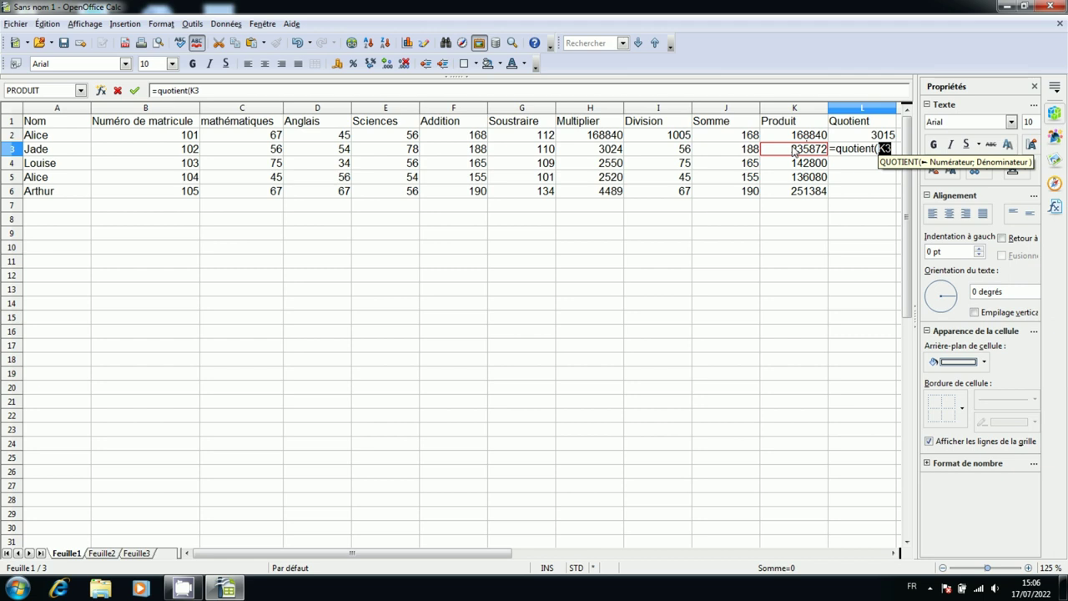
{"action": "type", "text": ";"}
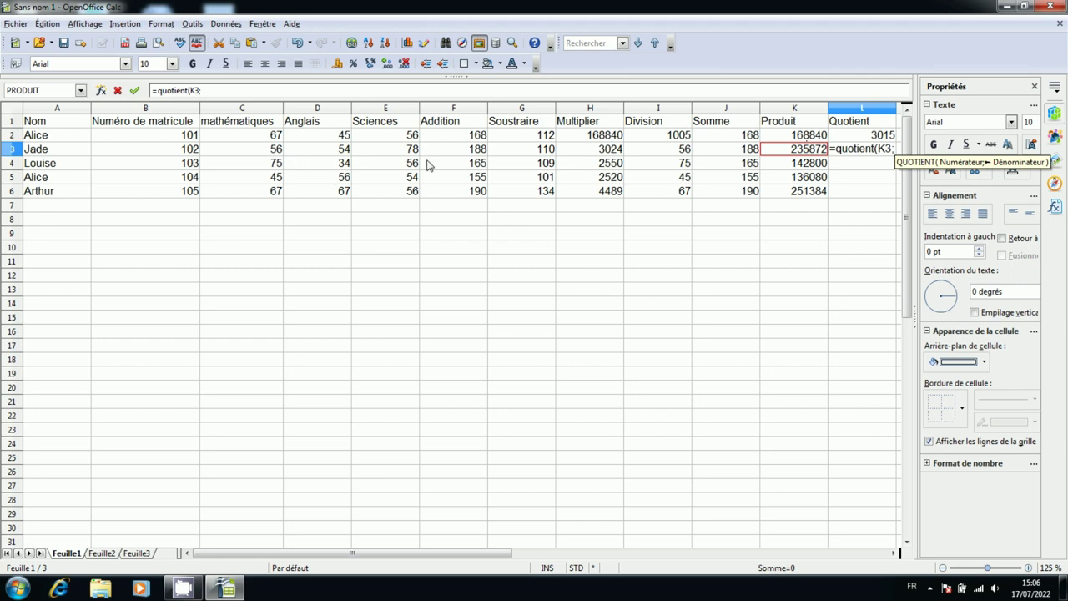
{"action": "left_click", "coordinate": [741, 150]}
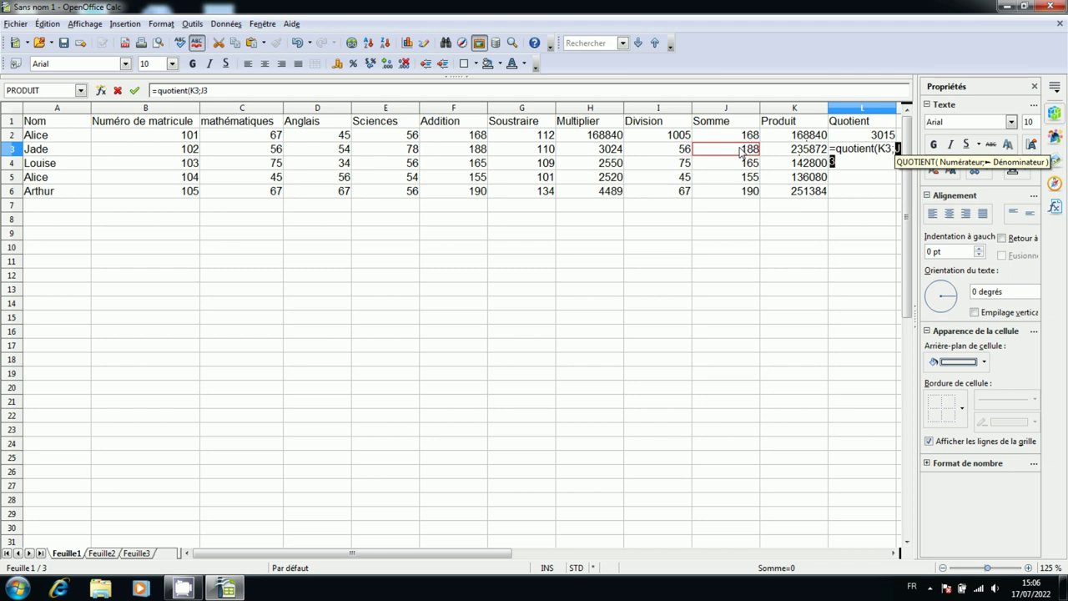
{"action": "type", "text": ")"}
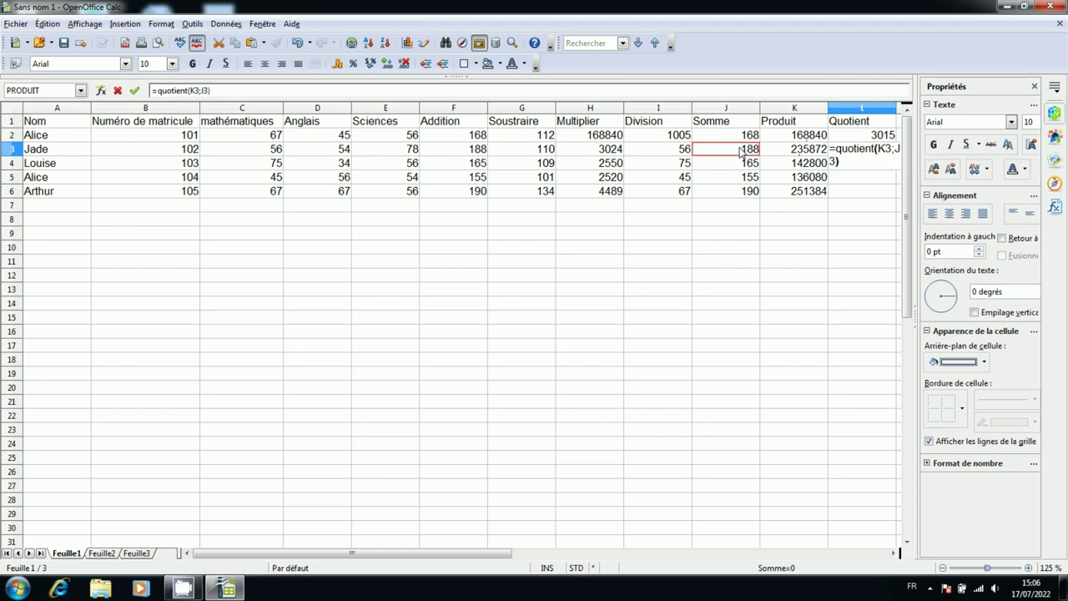
{"action": "key", "text": "Return"}
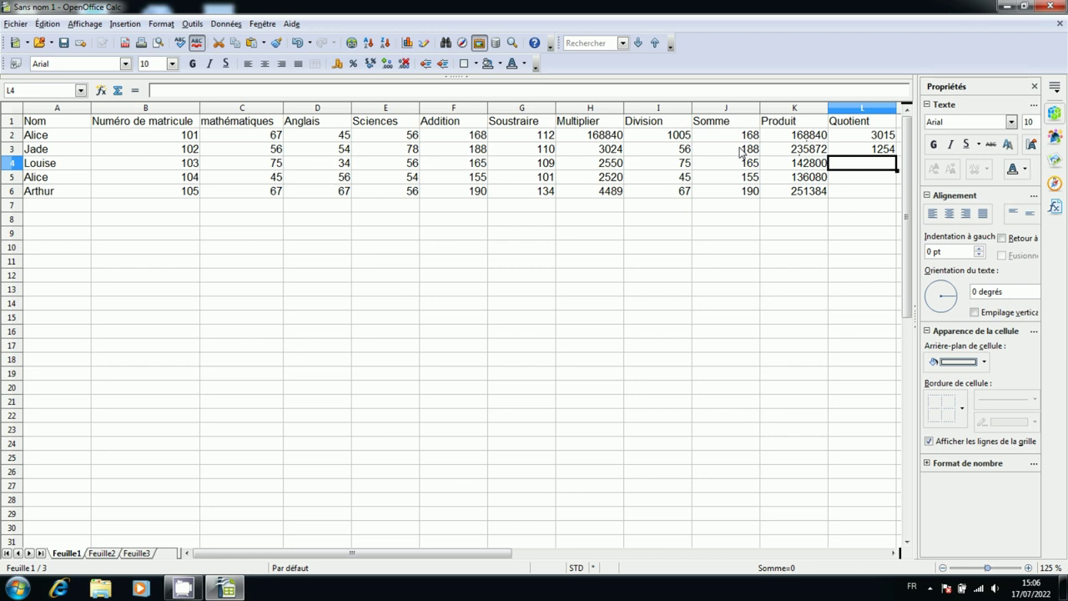
Step: Fill L3's quotient formula down to L6 (1254, 865, 877, 1323)
{"action": "left_click", "coordinate": [640, 267]}
{"action": "left_click", "coordinate": [880, 150]}
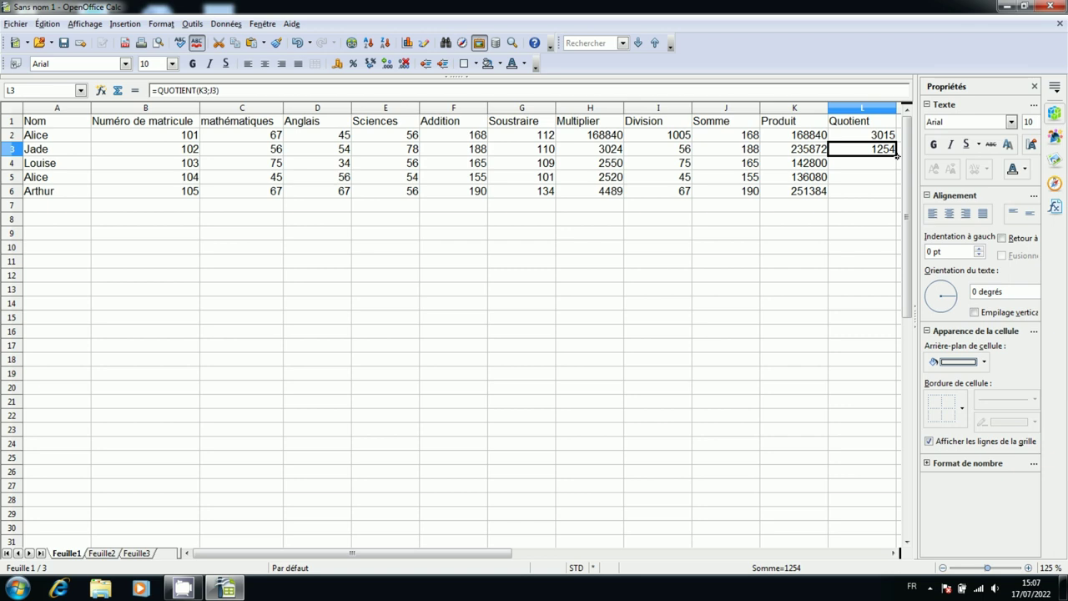
{"action": "left_click_drag", "start_coordinate": [898, 155], "coordinate": [897, 197]}
{"action": "left_click", "coordinate": [785, 252]}
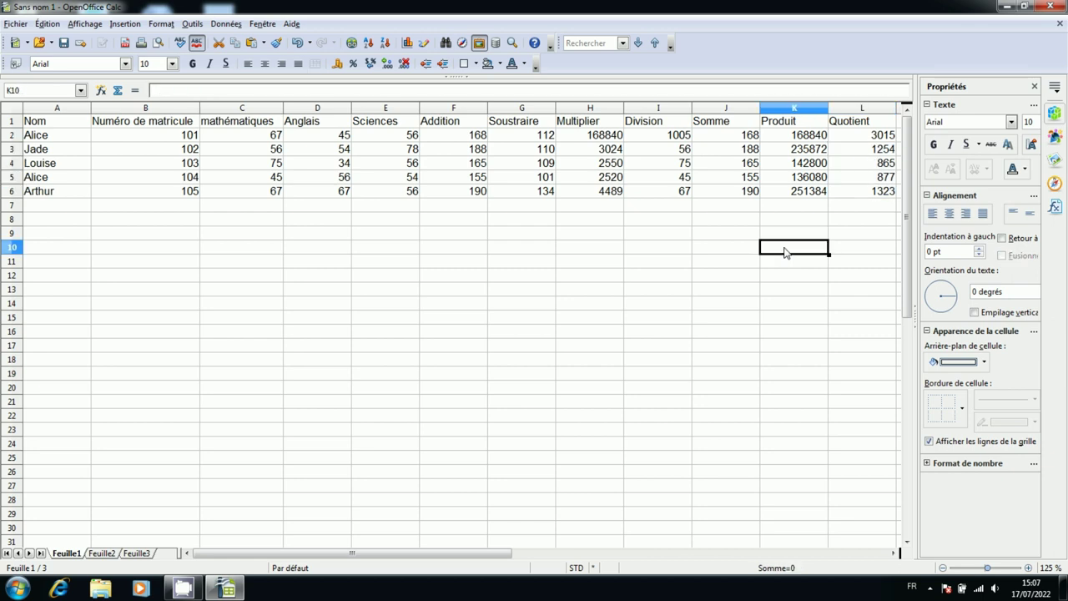